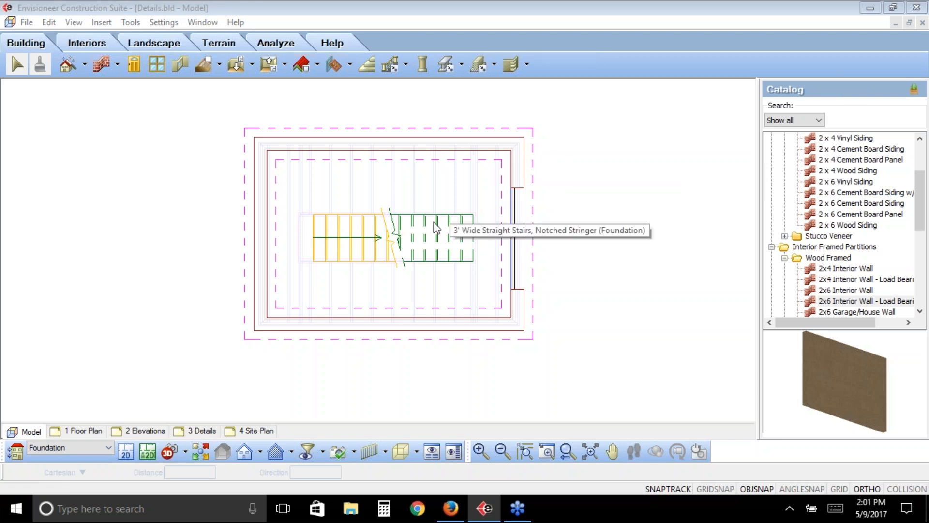
On the Ground Floor, create a section cutting horizontally through the stair opening, looking toward the plan's upper side with about 8' view depth.
{"action": "left_click", "coordinate": [106, 447]}
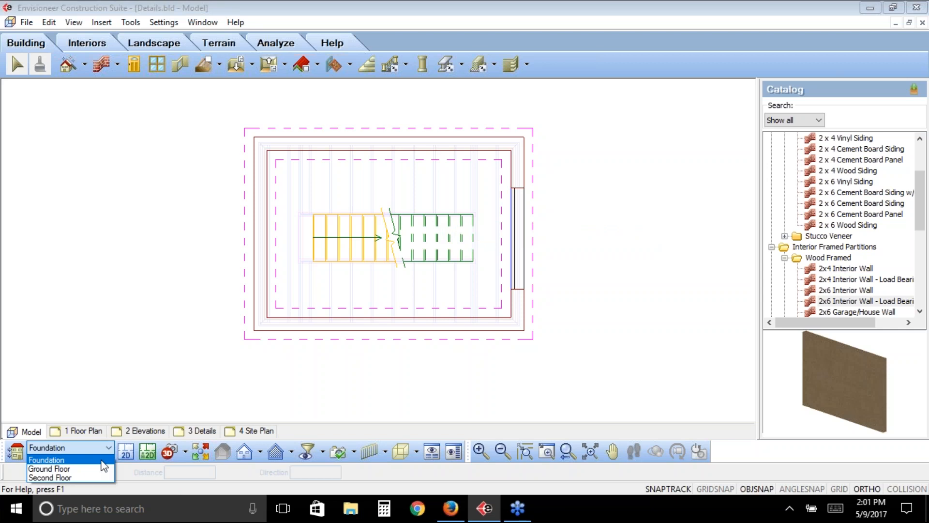
{"action": "left_click", "coordinate": [99, 469]}
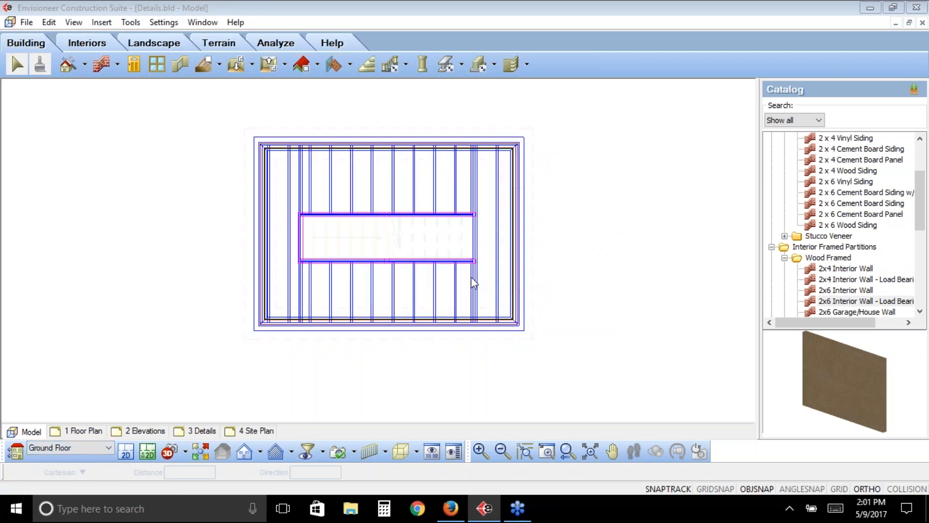
{"action": "left_click", "coordinate": [441, 242]}
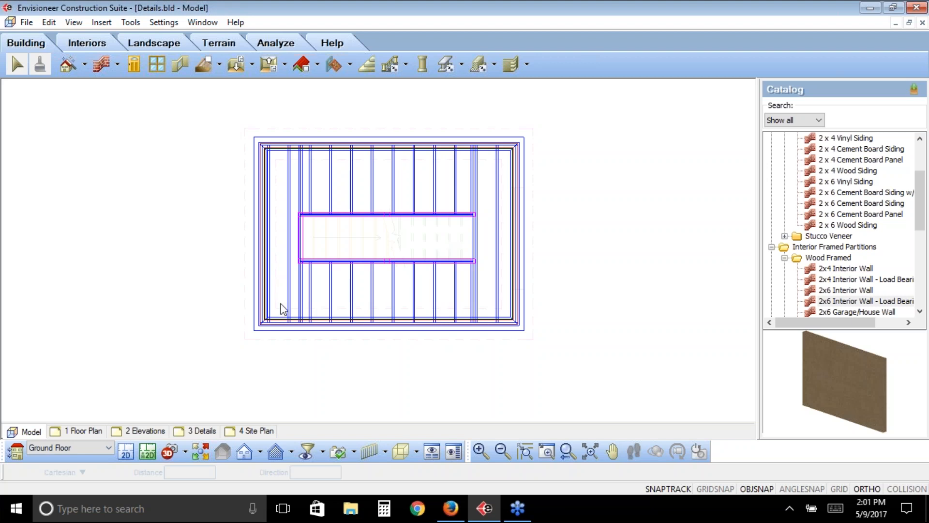
{"action": "left_click", "coordinate": [292, 453]}
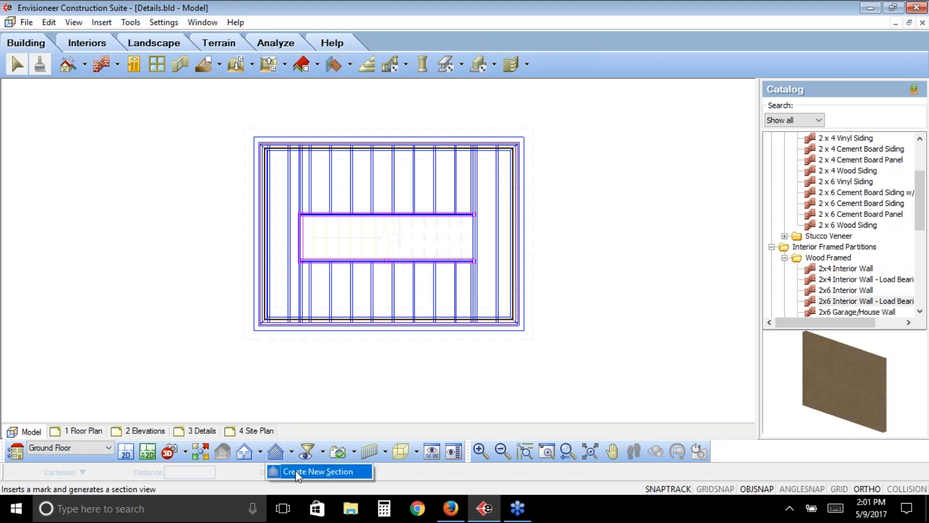
{"action": "left_click", "coordinate": [297, 473]}
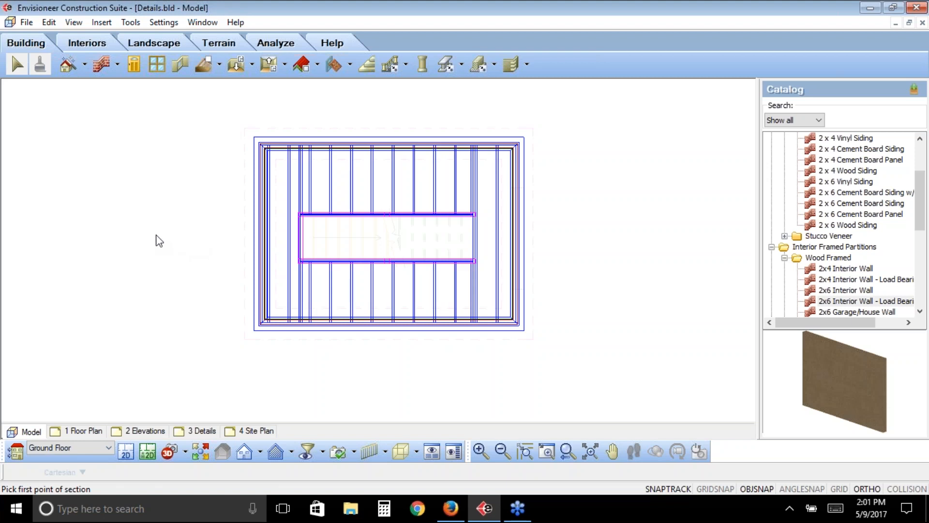
{"action": "left_click", "coordinate": [162, 233]}
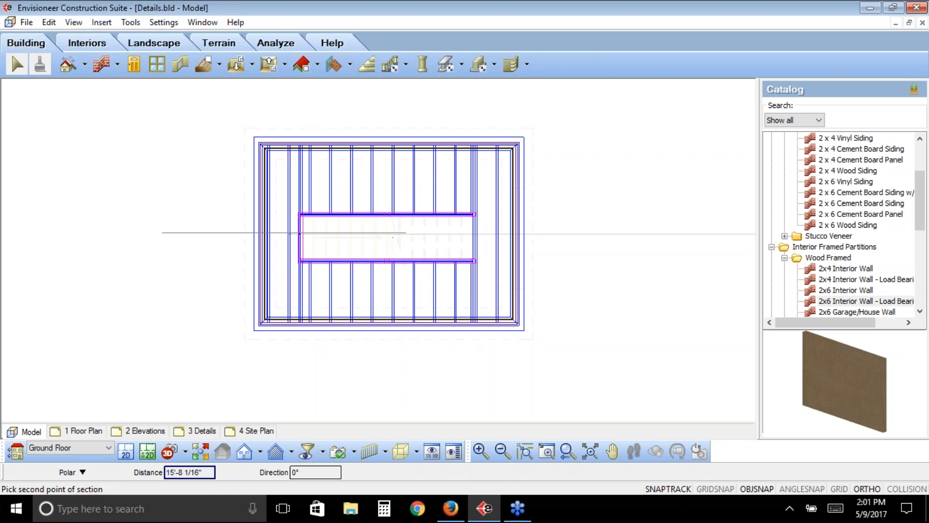
{"action": "left_click", "coordinate": [588, 233]}
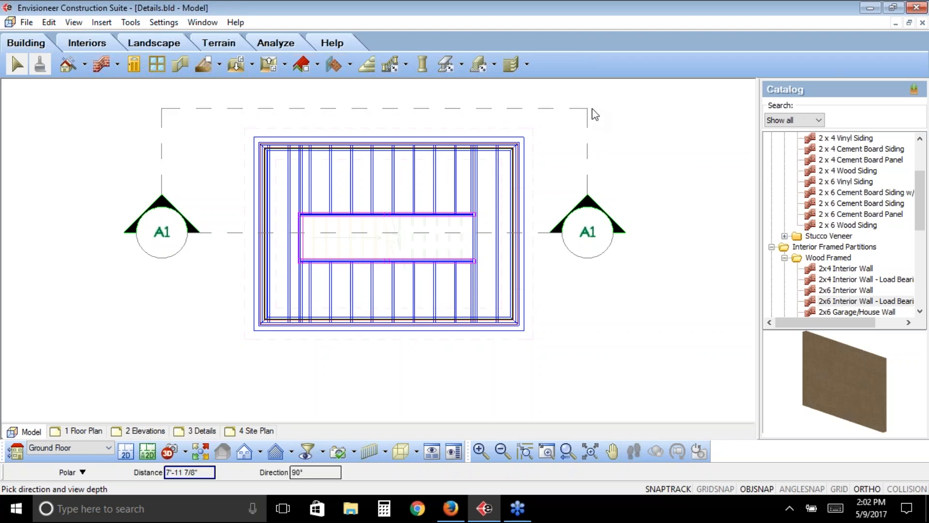
{"action": "left_click", "coordinate": [596, 115]}
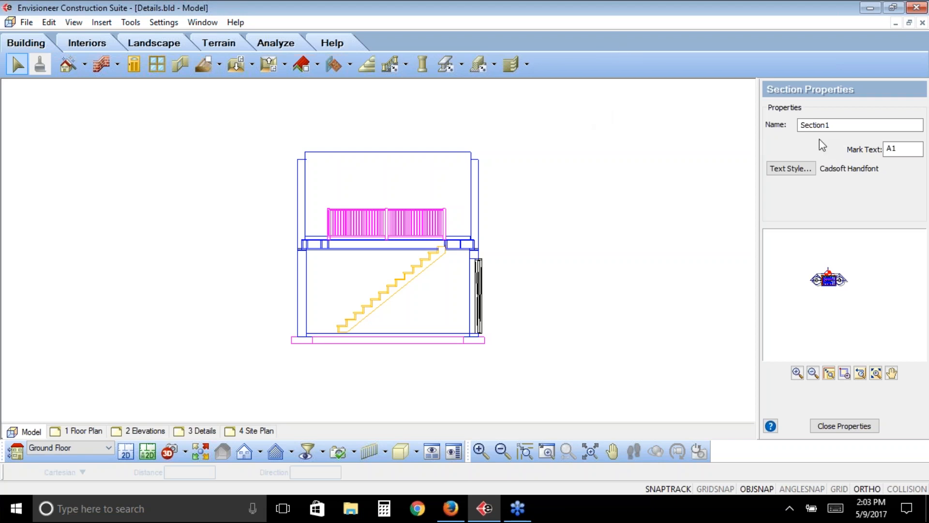
Name the new section "Cut thru stair" and return to the 2D plan view.
{"action": "double_click", "coordinate": [802, 125]}
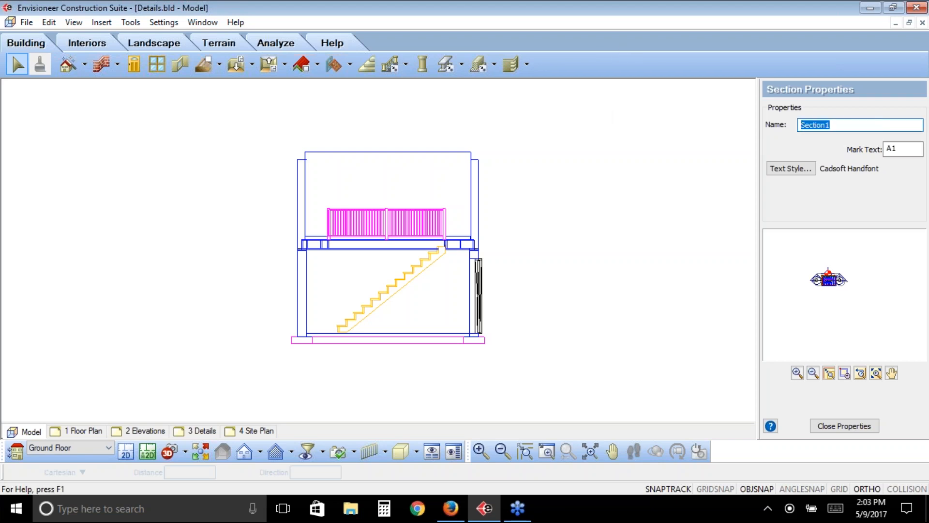
{"action": "left_click_drag", "start_coordinate": [842, 125], "coordinate": [772, 124]}
{"action": "type", "text": "Cut t"}
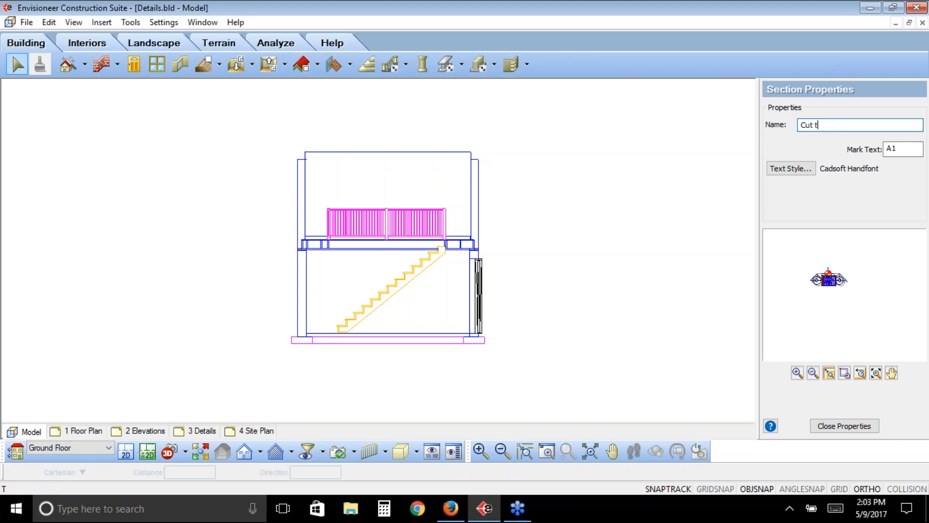
{"action": "type", "text": "hru stair"}
{"action": "left_click", "coordinate": [127, 451]}
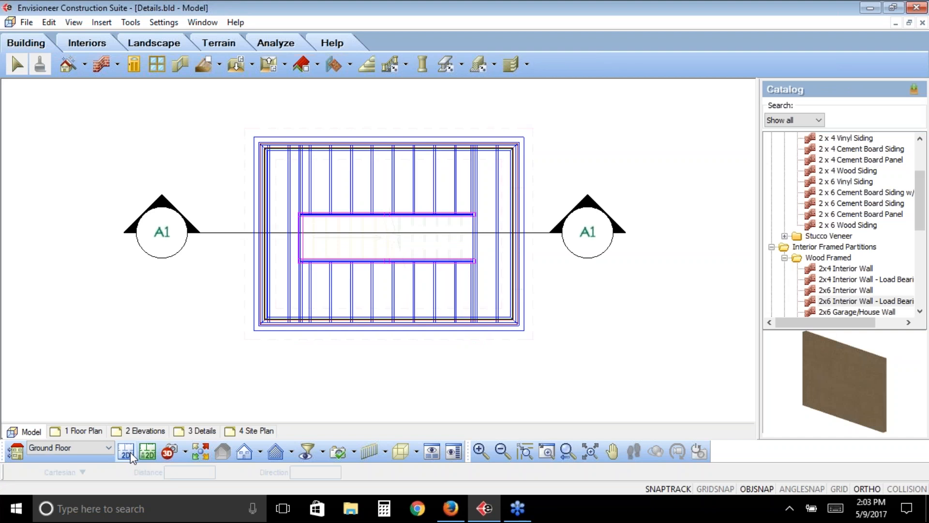
Create a second section cutting vertically through the middle of the stair opening, looking right past the building's right wall.
{"action": "left_click", "coordinate": [292, 453]}
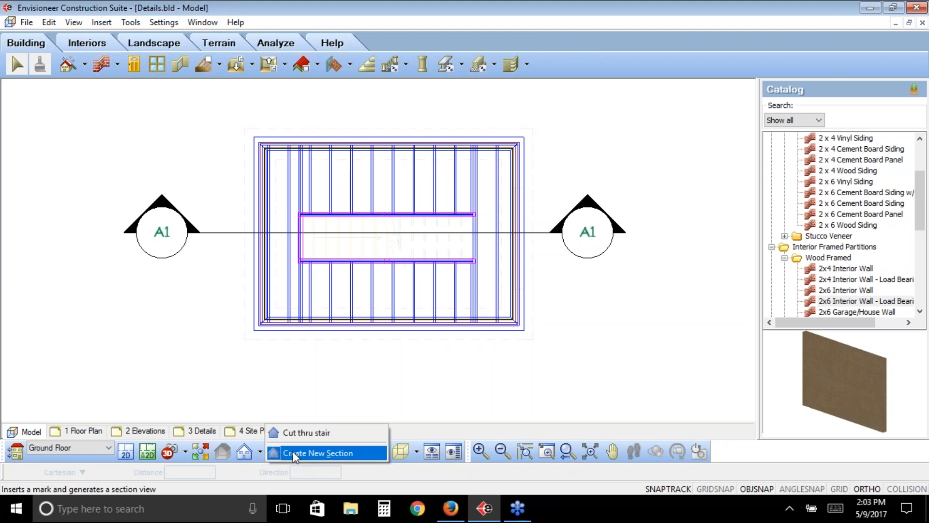
{"action": "left_click", "coordinate": [293, 451]}
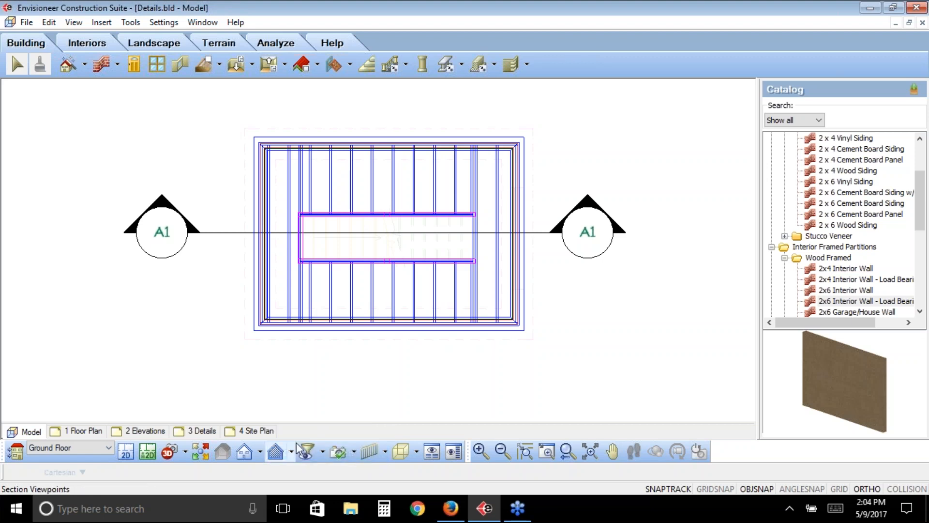
{"action": "left_click", "coordinate": [386, 94]}
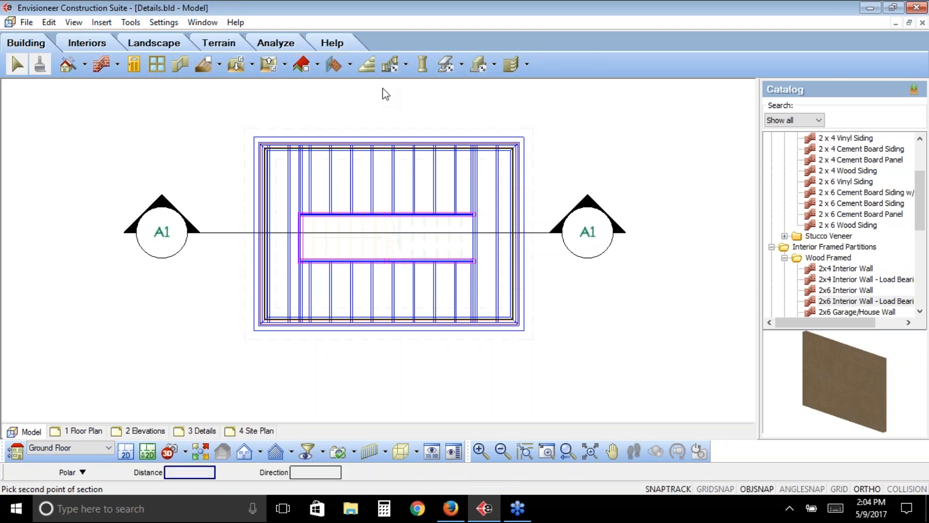
{"action": "left_click", "coordinate": [386, 378]}
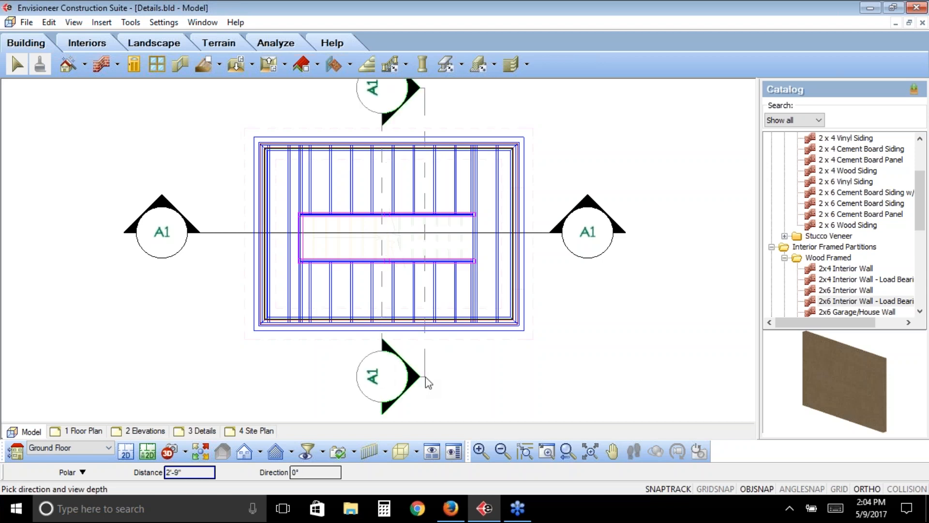
{"action": "left_click", "coordinate": [548, 383]}
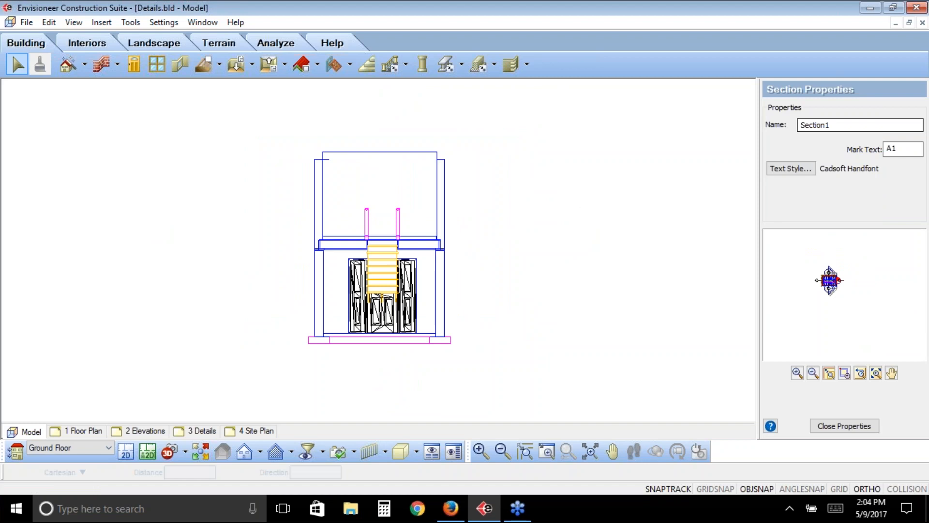
Name the second section "Opposite of Stair" and return to the 2D plan view.
{"action": "left_click_drag", "start_coordinate": [833, 125], "coordinate": [803, 125]}
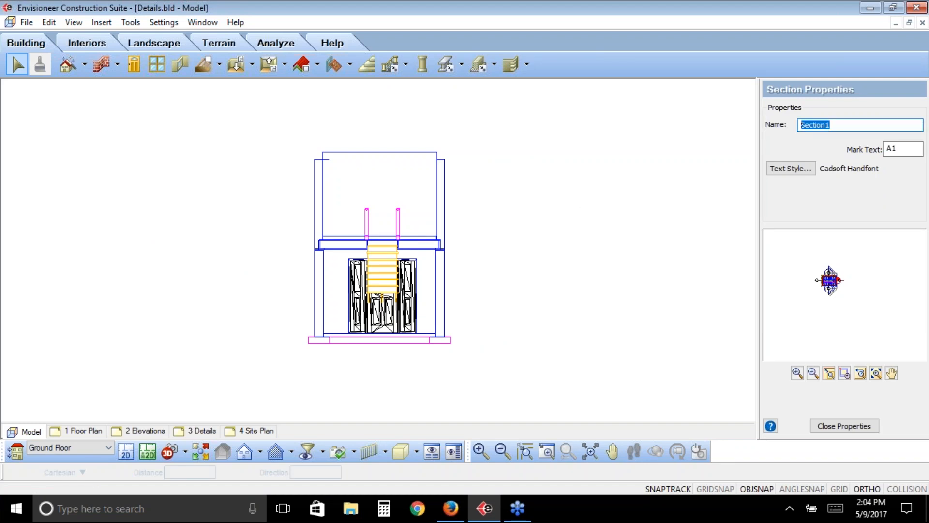
{"action": "type", "text": "Opposite of Sti"}
{"action": "key", "text": "BackSpace"}
{"action": "type", "text": "air"}
{"action": "left_click", "coordinate": [126, 454]}
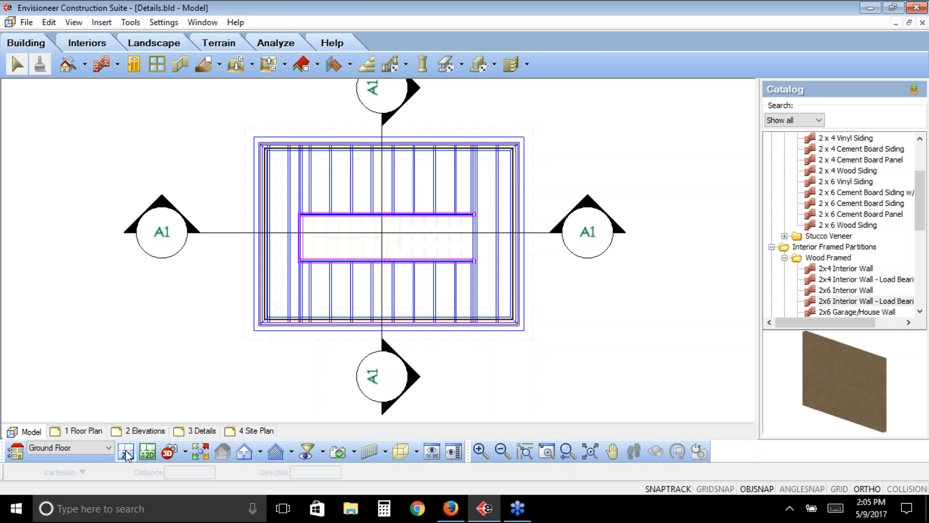
Place a SmartView of the Cut thru stair section as a 1/4" = 1'-0" drawing in the upper left of the 1 Floor Plan sheet.
{"action": "left_click", "coordinate": [84, 430]}
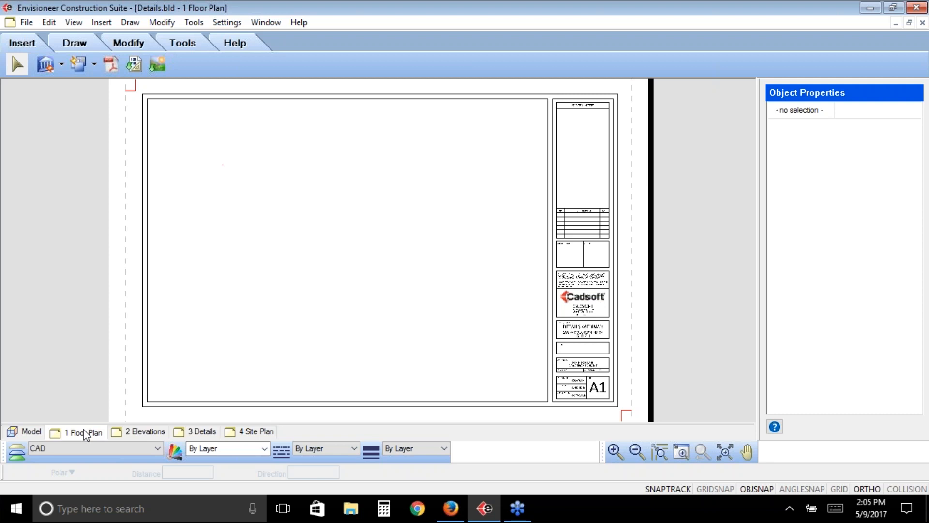
{"action": "left_click", "coordinate": [61, 64]}
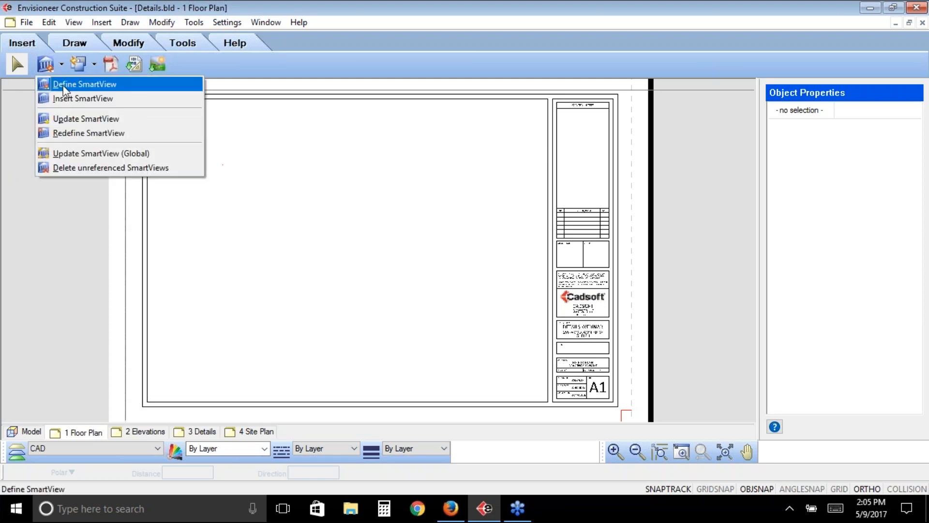
{"action": "left_click", "coordinate": [63, 86]}
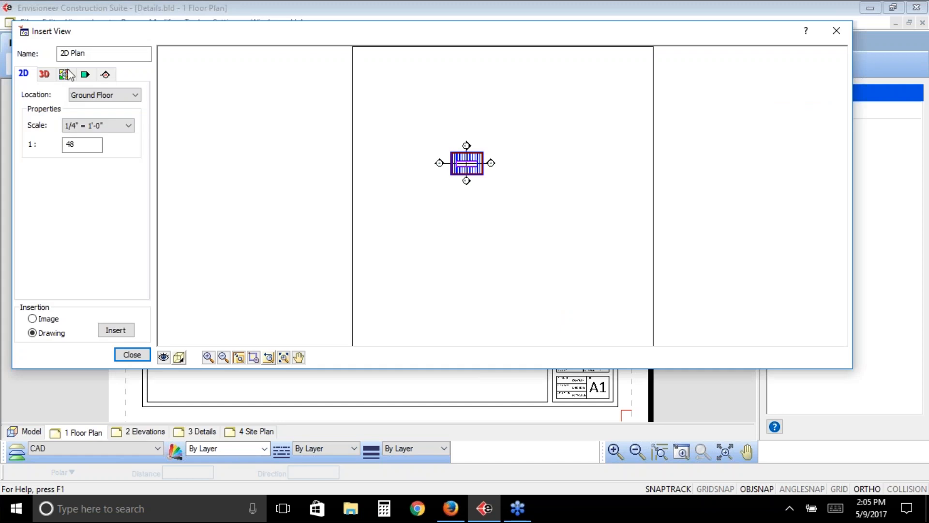
{"action": "left_click", "coordinate": [105, 74]}
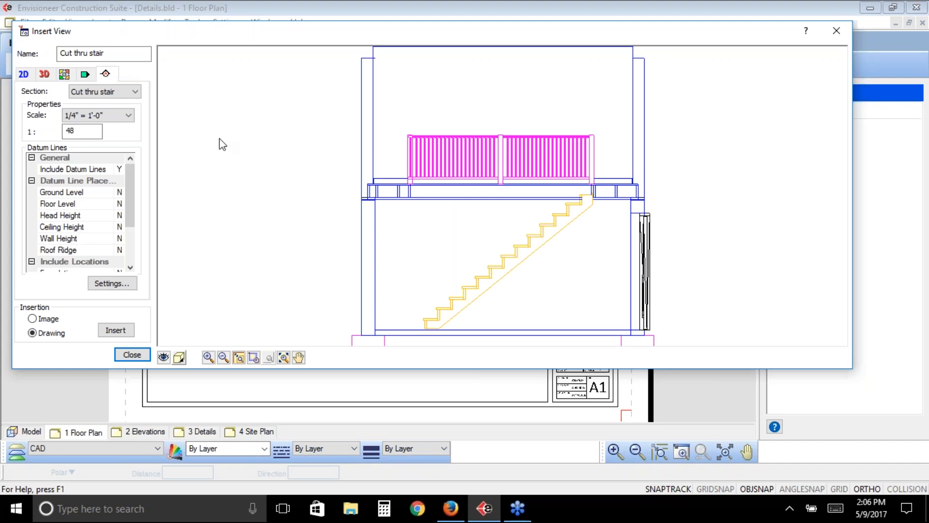
{"action": "left_click", "coordinate": [223, 357]}
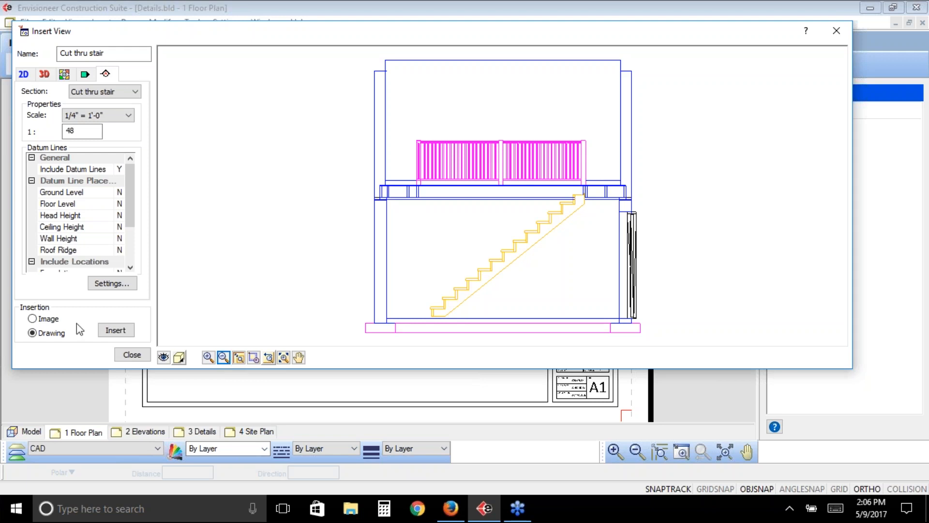
{"action": "left_click", "coordinate": [104, 332]}
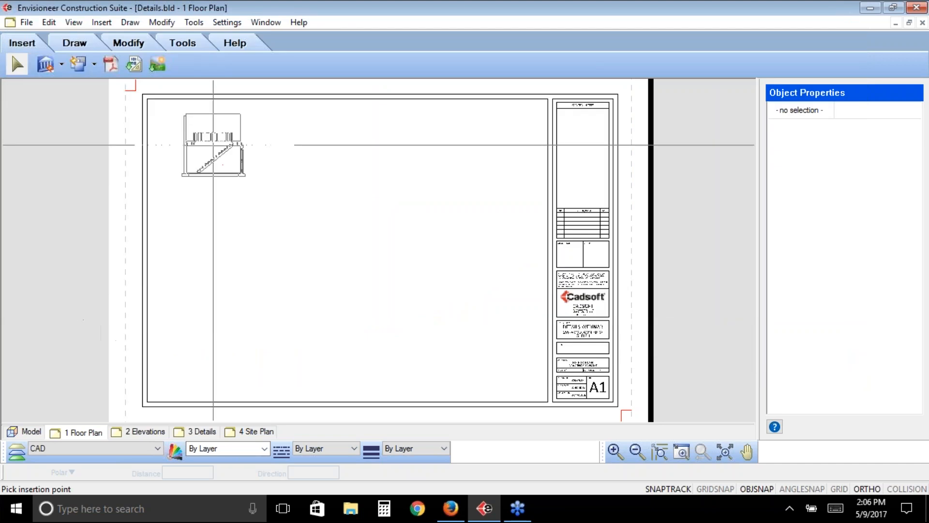
{"action": "left_click", "coordinate": [227, 145]}
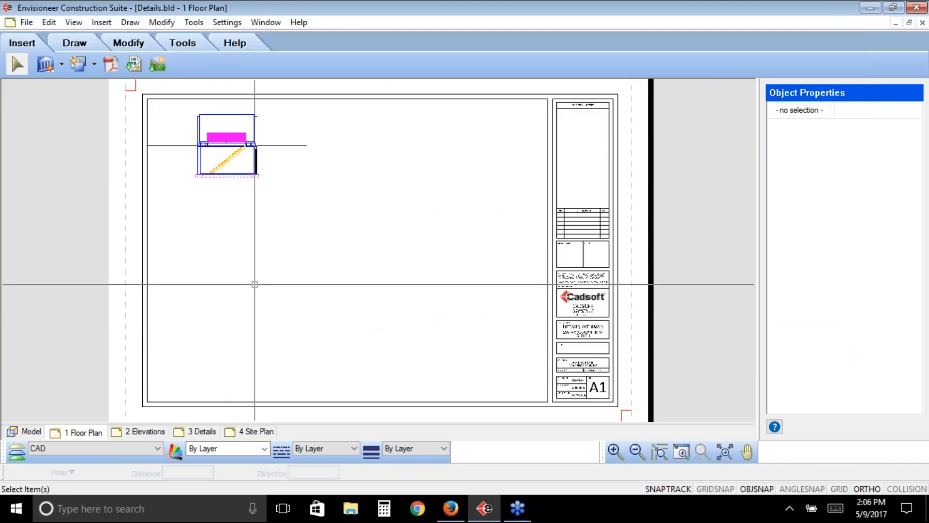
Start defining another SmartView from the Opposite of Stair section, with the whole section fitted in the preview.
{"action": "left_click", "coordinate": [61, 64]}
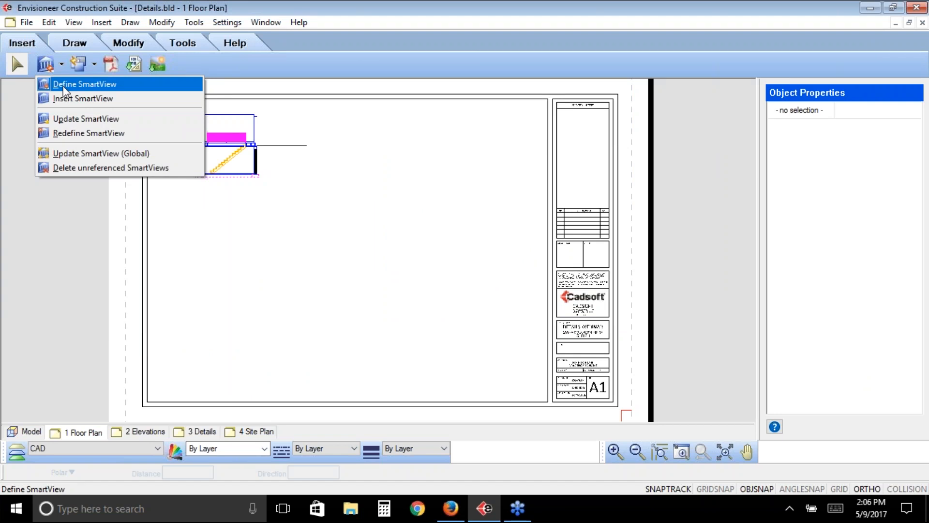
{"action": "left_click", "coordinate": [108, 85]}
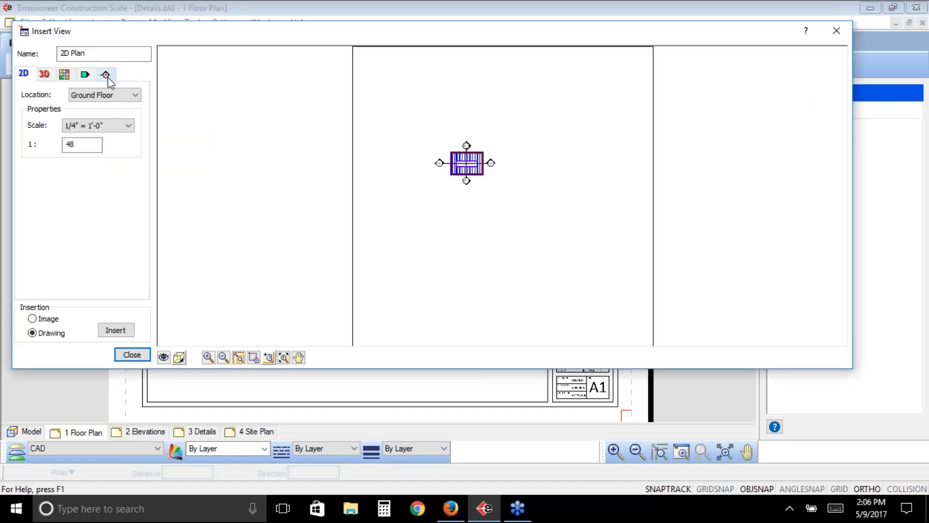
{"action": "left_click", "coordinate": [106, 75]}
{"action": "left_click", "coordinate": [108, 95]}
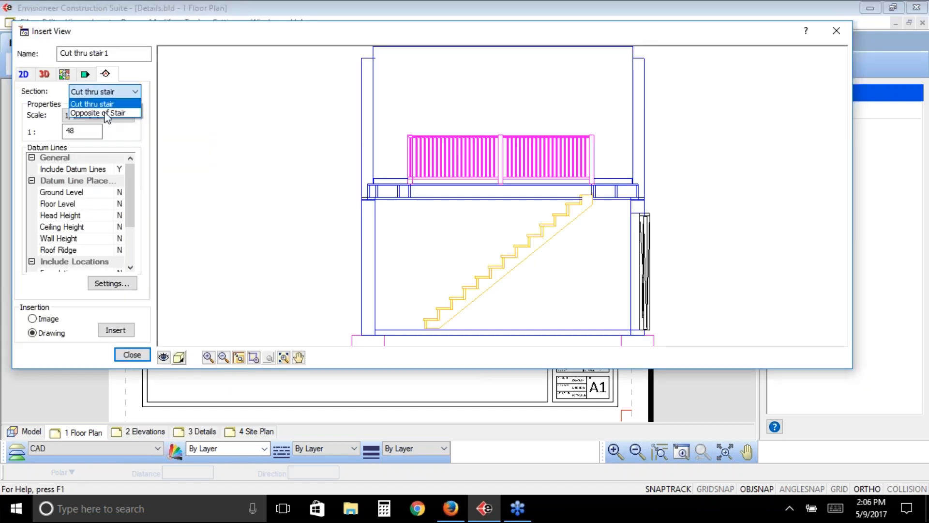
{"action": "left_click", "coordinate": [104, 113]}
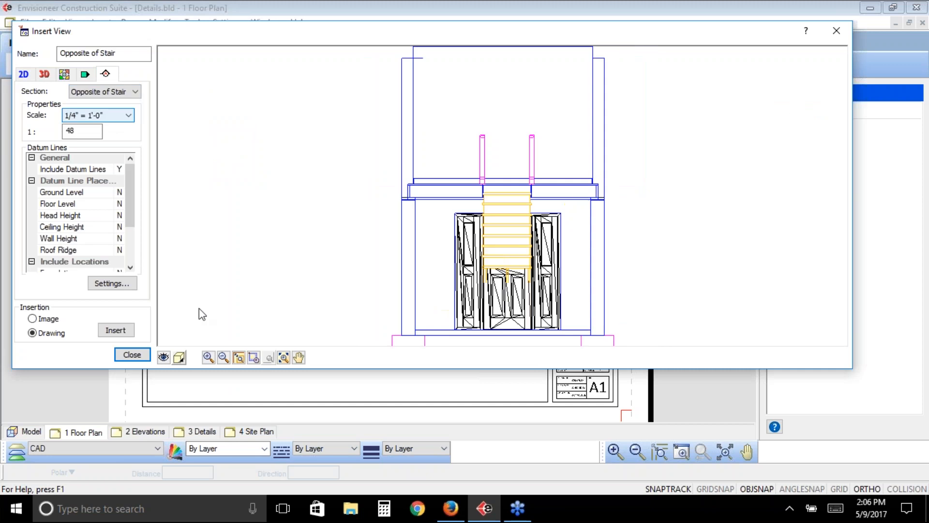
{"action": "left_click", "coordinate": [224, 359]}
{"action": "left_click", "coordinate": [224, 359]}
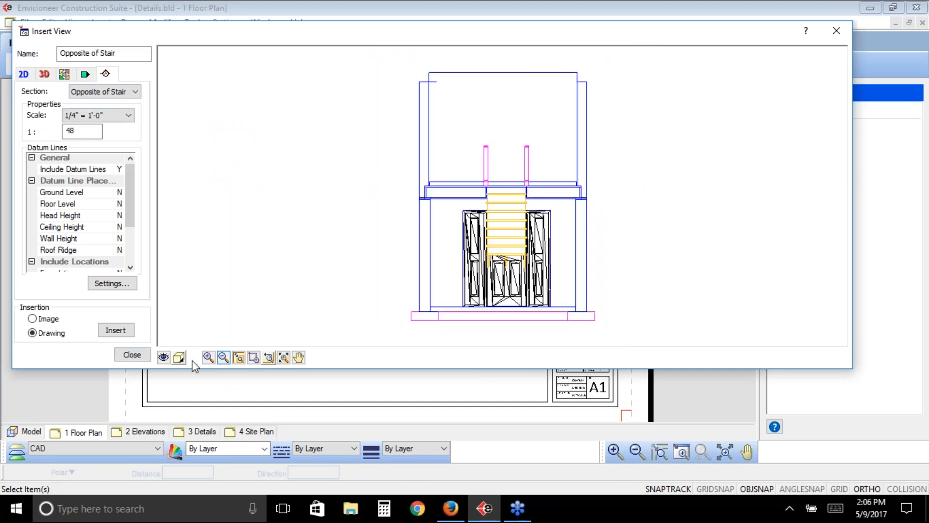
Turn off the terrain display in the Opposite of Stair view's filter.
{"action": "left_click", "coordinate": [164, 358]}
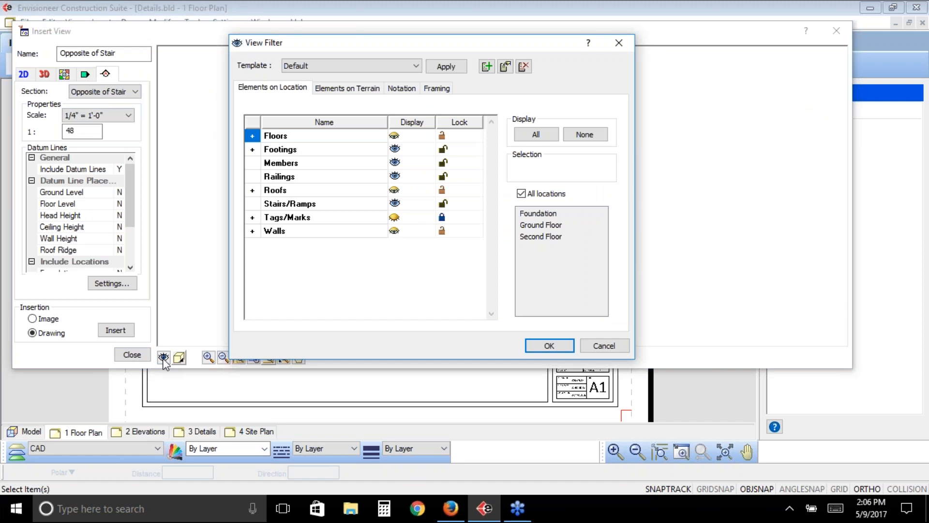
{"action": "left_click", "coordinate": [341, 89]}
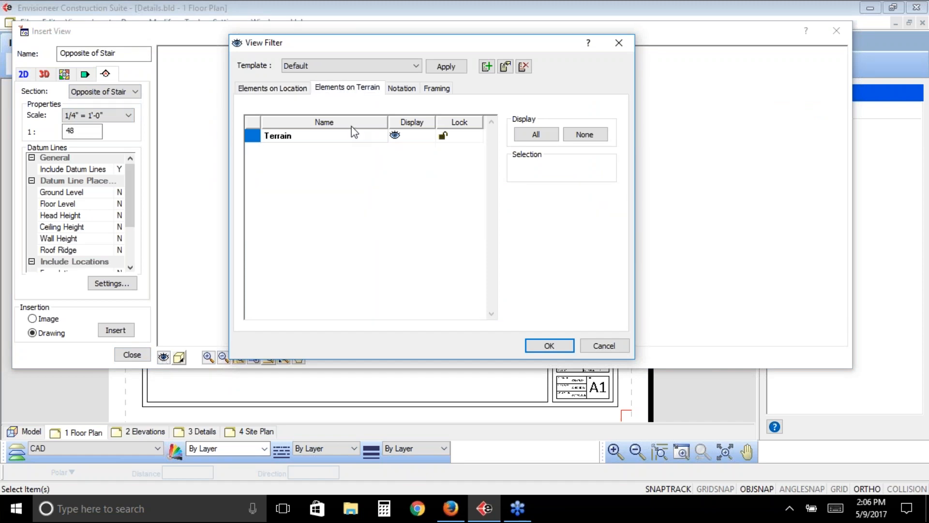
{"action": "left_click", "coordinate": [398, 141]}
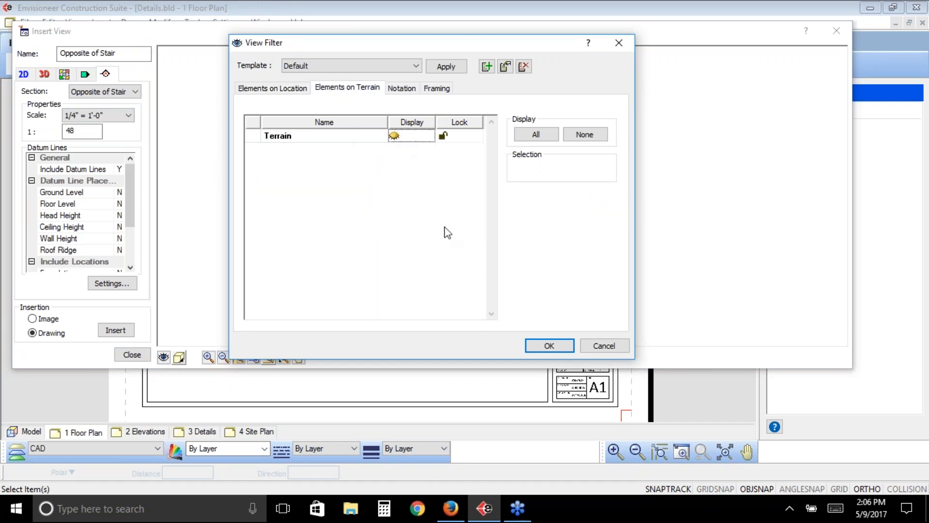
{"action": "left_click", "coordinate": [548, 346]}
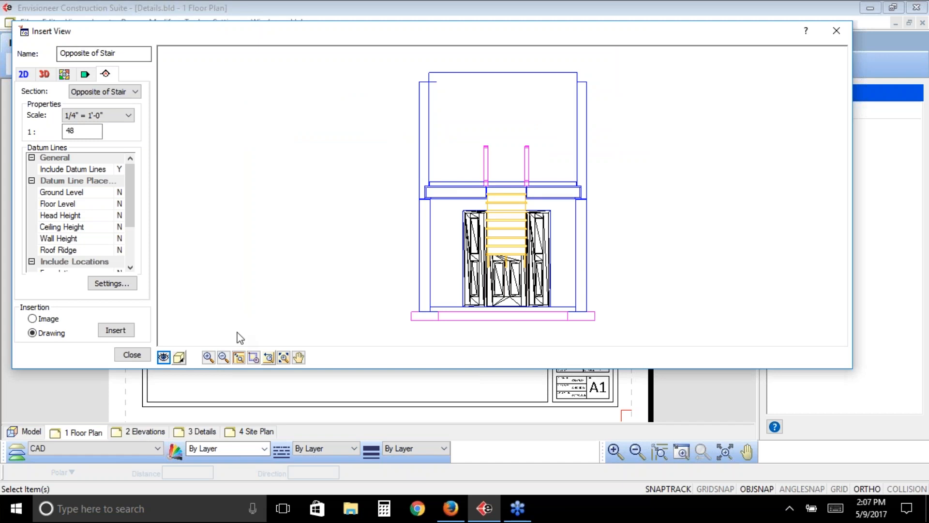
Unlock floors, roofs and walls in the Opposite of Stair view's filter and display all elements on location.
{"action": "left_click", "coordinate": [163, 357]}
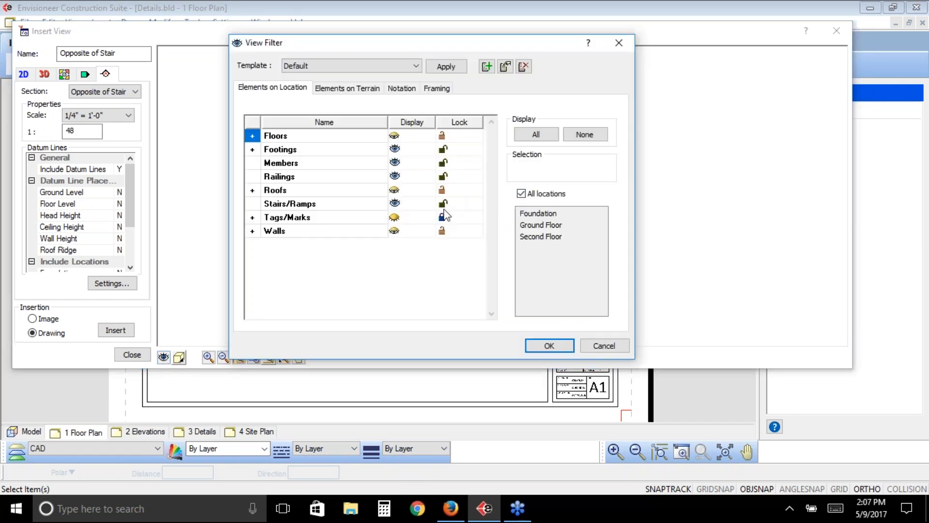
{"action": "left_click", "coordinate": [448, 137]}
{"action": "left_click", "coordinate": [448, 140]}
{"action": "left_click", "coordinate": [448, 191]}
{"action": "left_click", "coordinate": [445, 233]}
{"action": "left_click", "coordinate": [536, 136]}
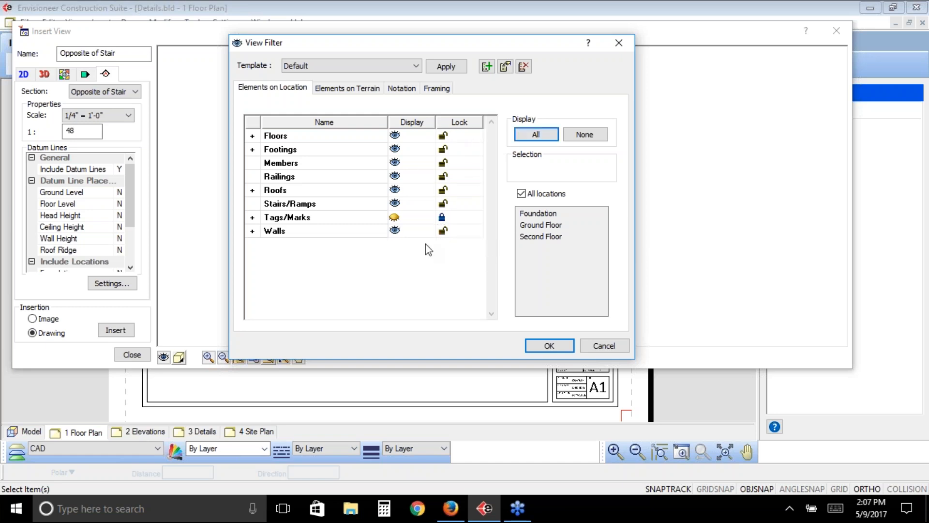
{"action": "left_click", "coordinate": [550, 345]}
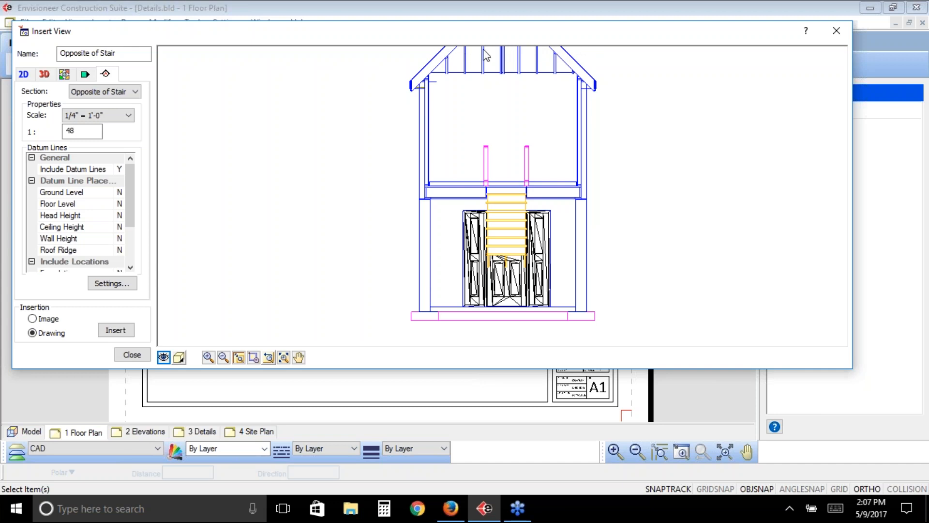
Frame the whole Opposite of Stair section and insert it as a 1/4" = 1'-0" drawing, right of the Cut thru stair view on the sheet.
{"action": "left_click", "coordinate": [223, 357]}
{"action": "left_click", "coordinate": [223, 357]}
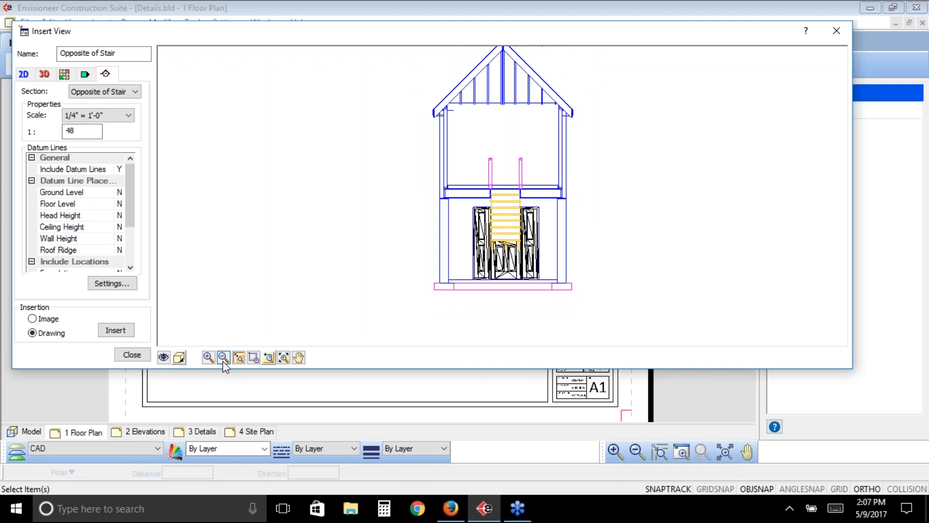
{"action": "left_click", "coordinate": [298, 357]}
{"action": "mouse_move", "coordinate": [328, 181]}
{"action": "left_mouse_down"}
{"action": "mouse_move", "coordinate": [323, 203]}
{"action": "mouse_move", "coordinate": [269, 217]}
{"action": "left_mouse_up"}
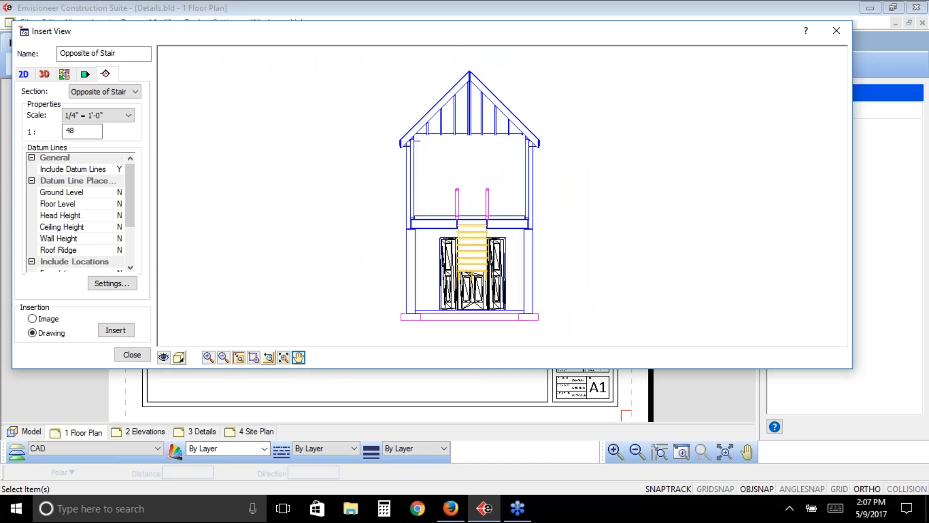
{"action": "right_click", "coordinate": [287, 201]}
{"action": "left_click", "coordinate": [314, 208]}
{"action": "left_click", "coordinate": [107, 334]}
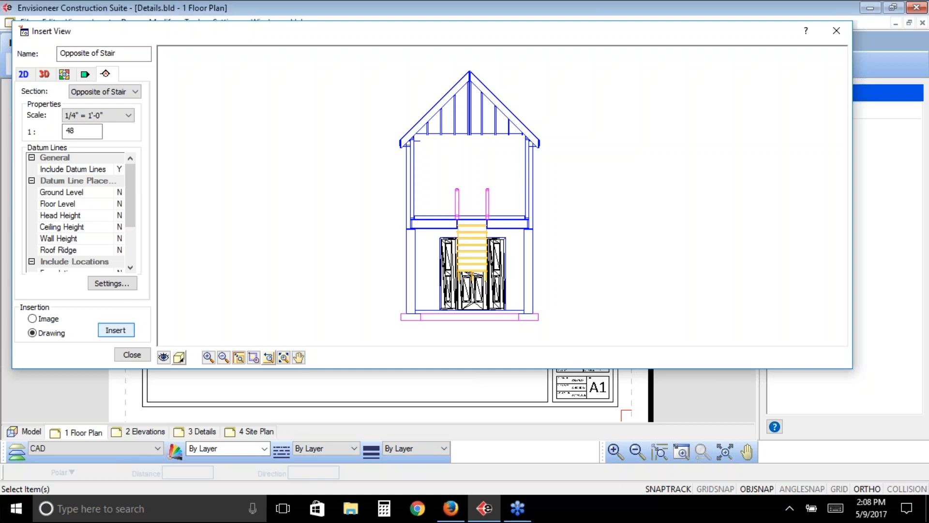
{"action": "left_click", "coordinate": [411, 157]}
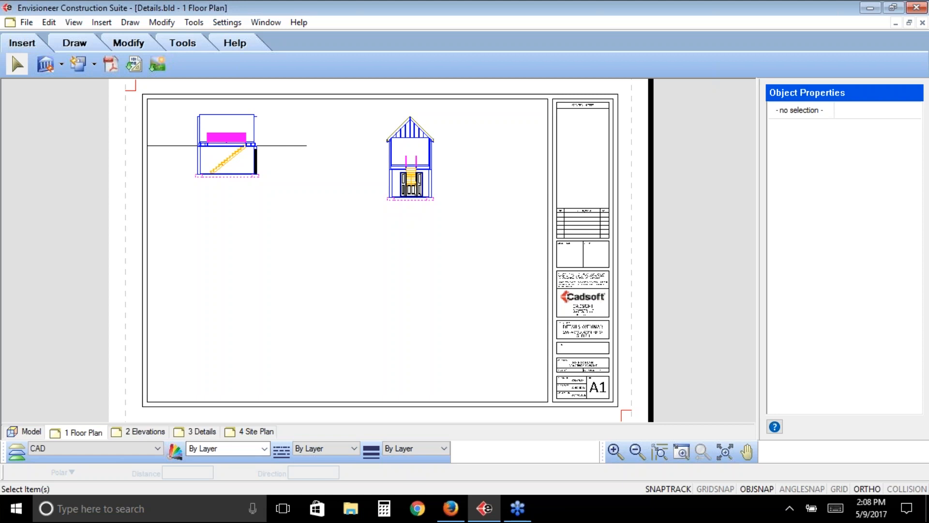
Start redefining the Cut thru stair SmartView on the sheet and turn off the terrain display in its filter.
{"action": "left_click", "coordinate": [233, 146]}
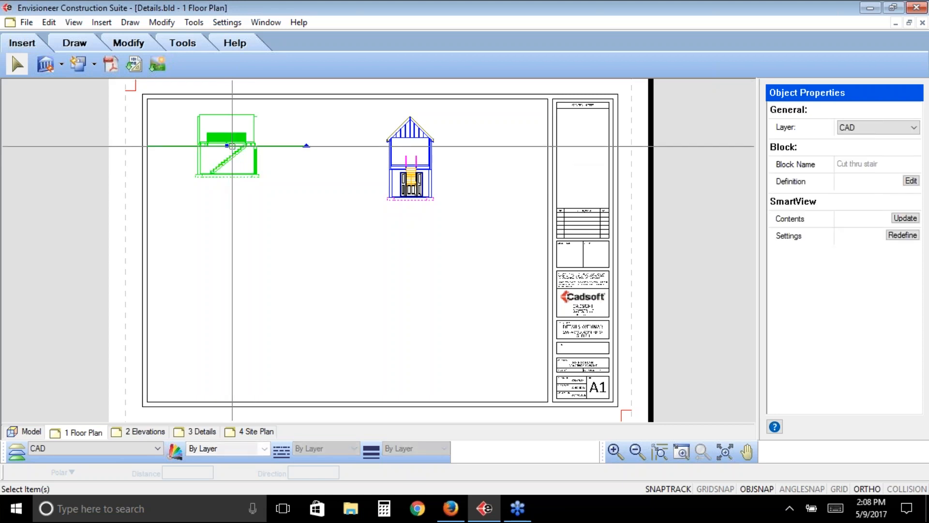
{"action": "left_click", "coordinate": [903, 235]}
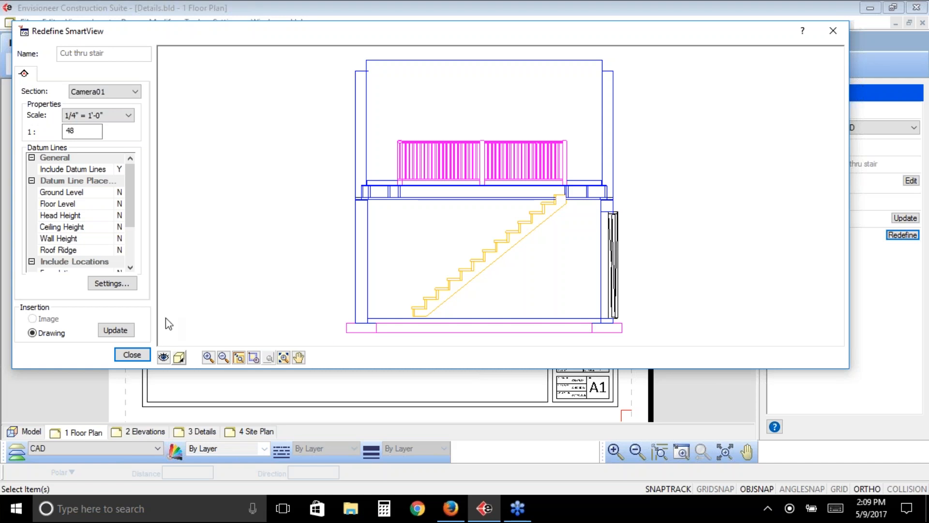
{"action": "left_click", "coordinate": [164, 357]}
{"action": "left_click", "coordinate": [345, 88]}
{"action": "left_click", "coordinate": [392, 135]}
Unlock floors, roofs and walls in the Cut thru stair view's filter and display all elements on location.
{"action": "left_click", "coordinate": [265, 89]}
{"action": "left_click", "coordinate": [441, 136]}
{"action": "left_click", "coordinate": [441, 190]}
{"action": "left_click", "coordinate": [441, 231]}
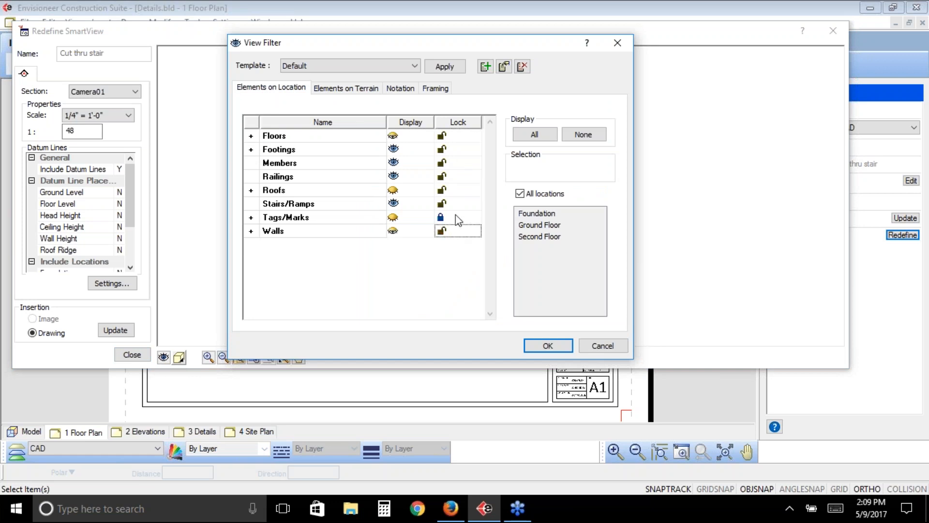
{"action": "left_click", "coordinate": [537, 135]}
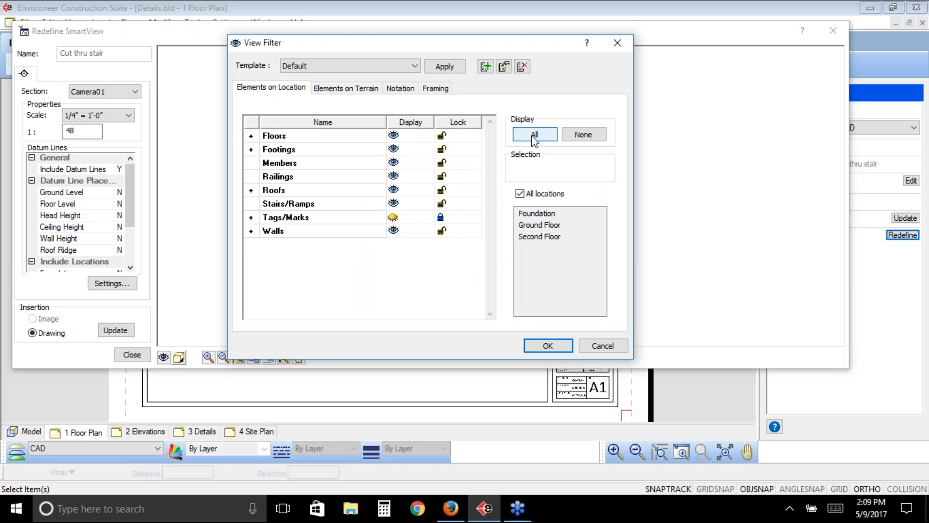
{"action": "left_click", "coordinate": [544, 345]}
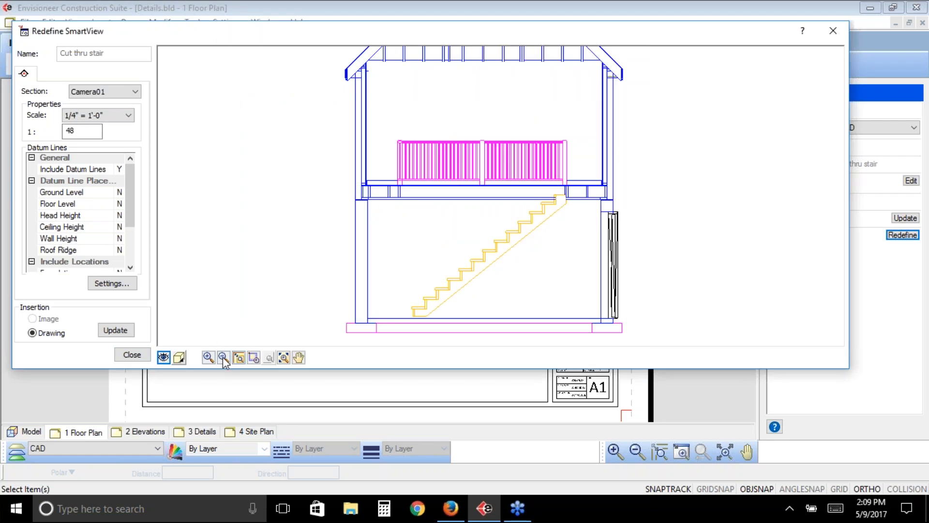
Frame the full Cut thru stair section, including its roof, in the preview and update the SmartView on the sheet.
{"action": "left_click", "coordinate": [224, 357]}
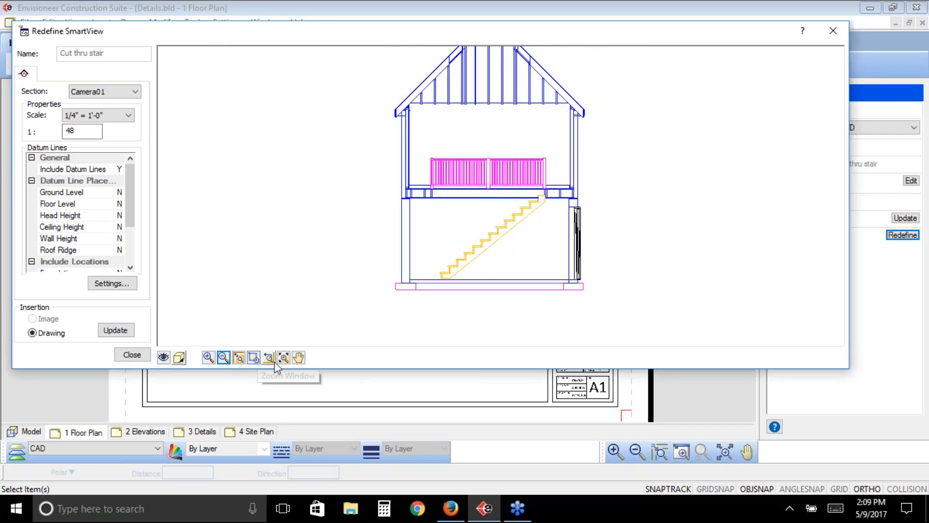
{"action": "left_click", "coordinate": [299, 357]}
{"action": "left_click_drag", "start_coordinate": [326, 241], "coordinate": [320, 278]}
{"action": "left_click", "coordinate": [164, 357]}
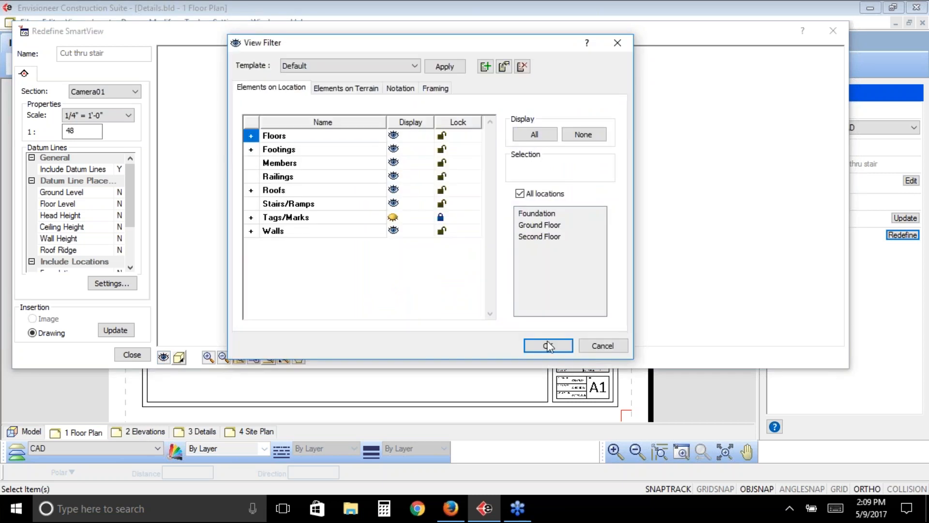
{"action": "left_click", "coordinate": [548, 347]}
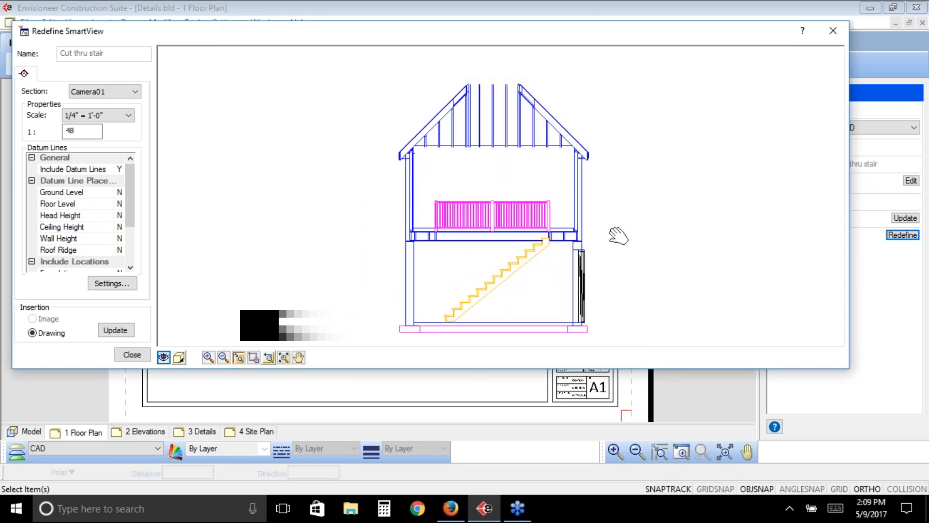
{"action": "left_click_drag", "start_coordinate": [618, 235], "coordinate": [620, 244]}
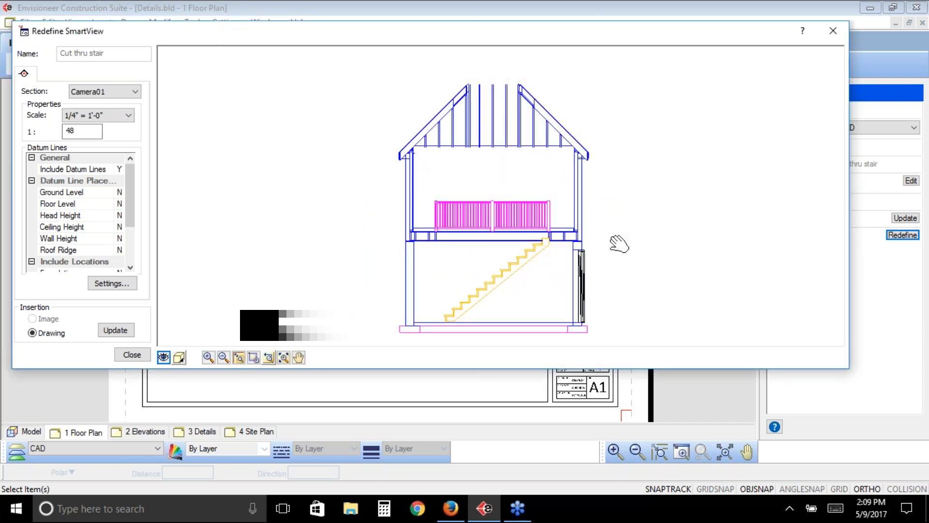
{"action": "right_click", "coordinate": [231, 163]}
{"action": "left_click", "coordinate": [264, 167]}
{"action": "left_click", "coordinate": [107, 333]}
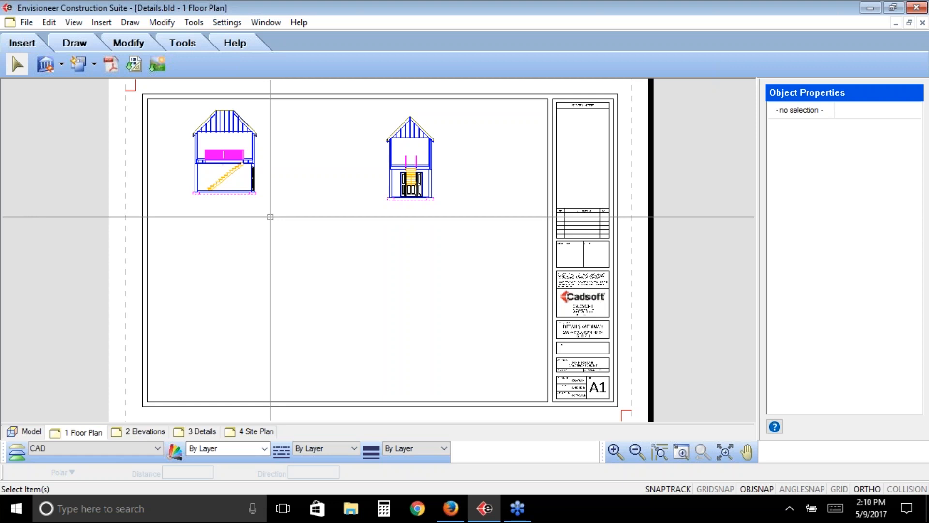
Draw a center-radius circle around the left wall's base and footing in the Cut thru stair section.
{"action": "left_click", "coordinate": [637, 452]}
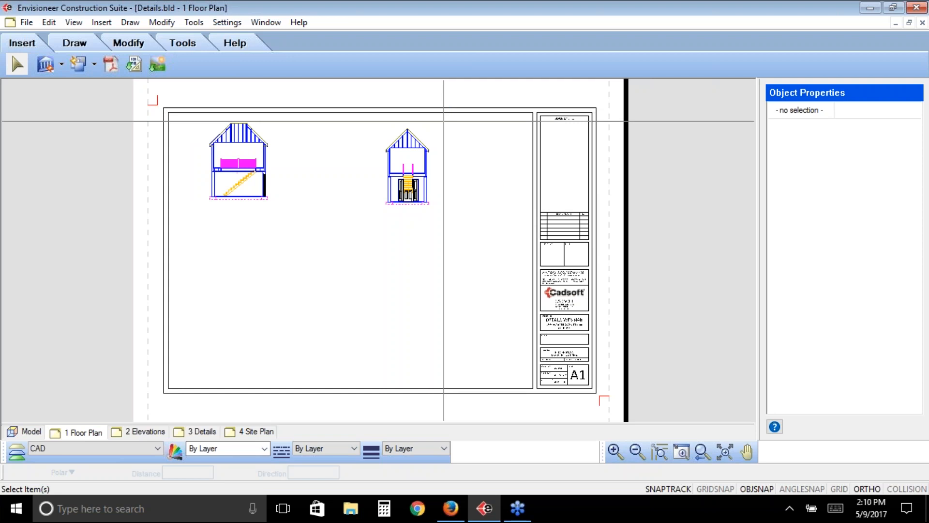
{"action": "left_click_drag", "start_coordinate": [444, 121], "coordinate": [201, 226]}
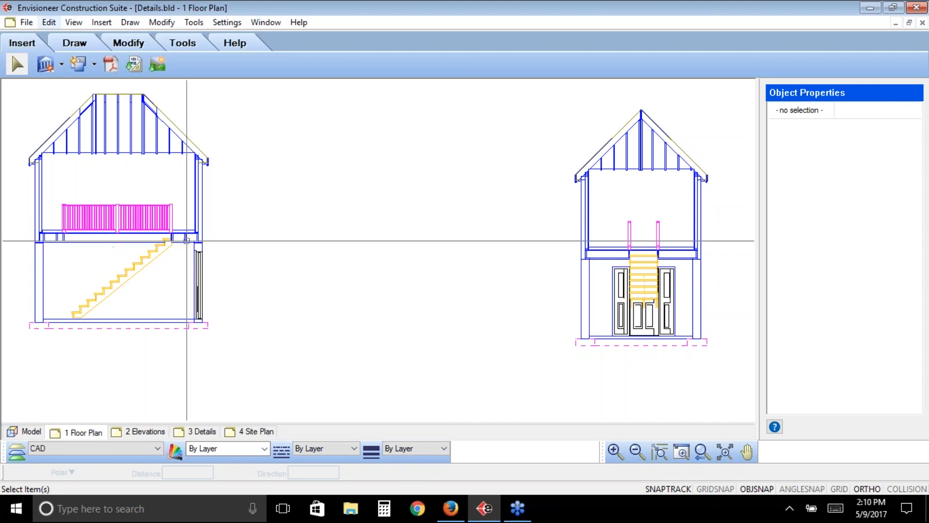
{"action": "left_click", "coordinate": [74, 43]}
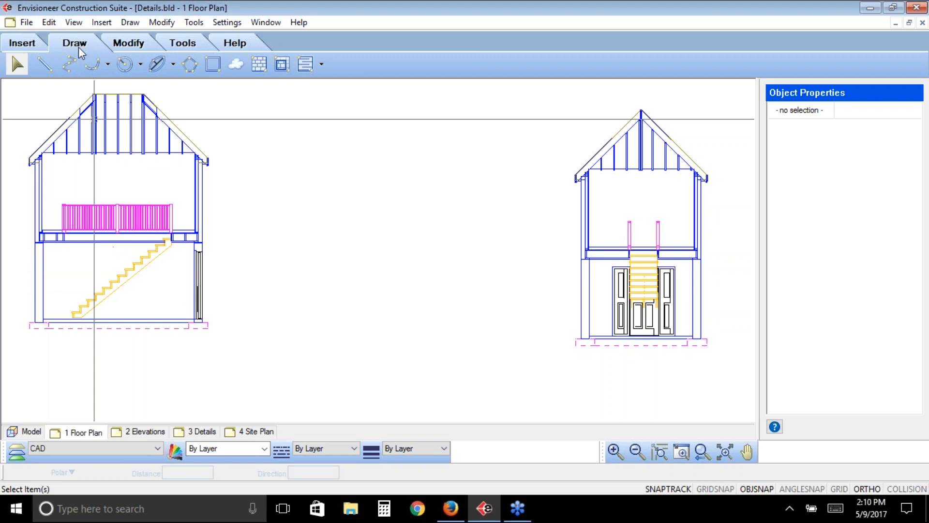
{"action": "left_click", "coordinate": [189, 64]}
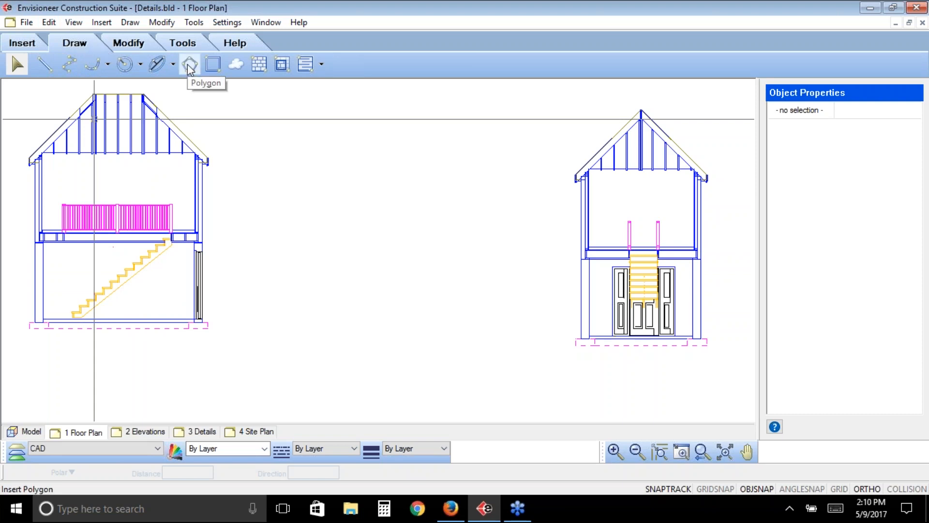
{"action": "left_click", "coordinate": [125, 64]}
{"action": "left_click", "coordinate": [139, 64]}
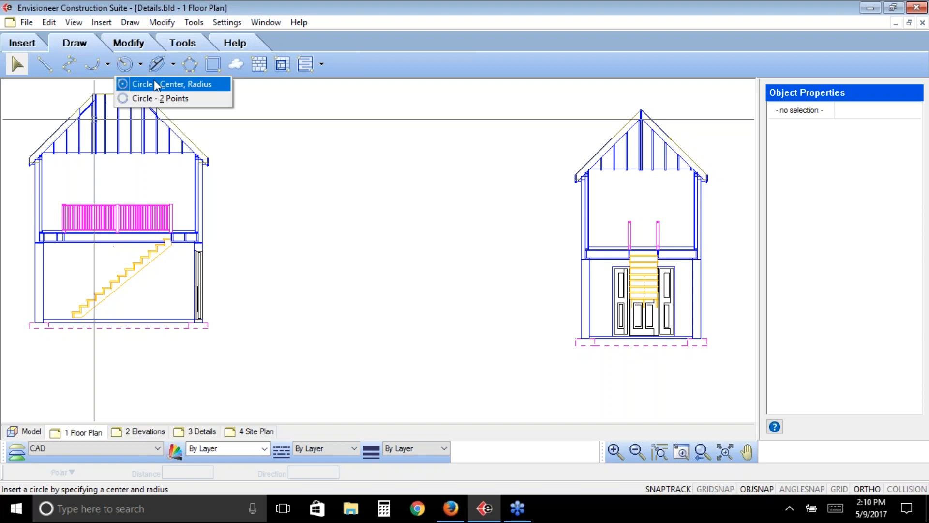
{"action": "left_click", "coordinate": [155, 82]}
{"action": "left_click", "coordinate": [37, 323]}
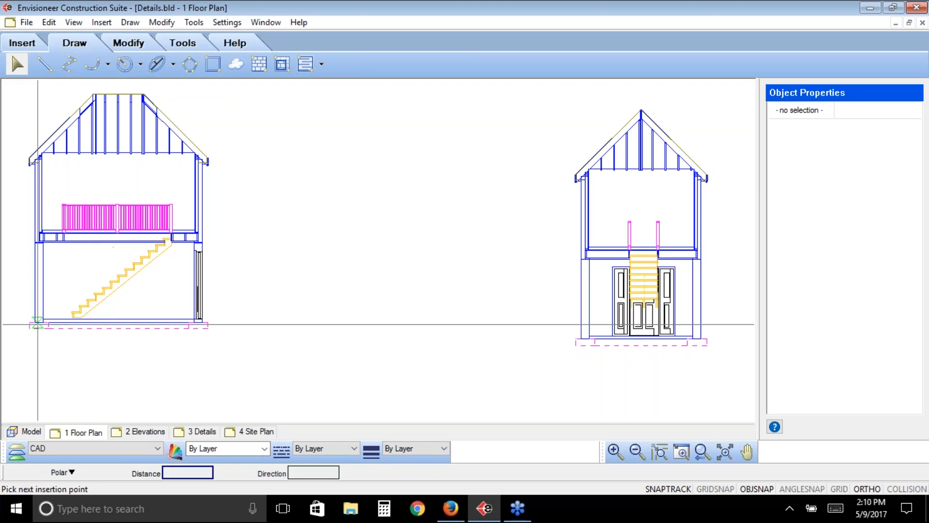
{"action": "left_click", "coordinate": [61, 330]}
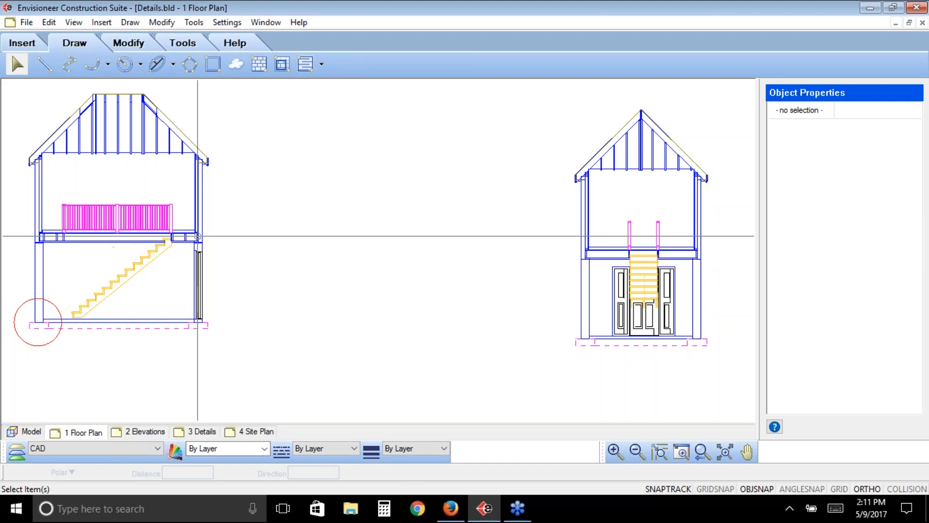
Draw a smaller circle around the junction of the upper floor and right wall in the Cut thru stair section.
{"action": "right_click", "coordinate": [238, 228]}
{"action": "left_click", "coordinate": [257, 238]}
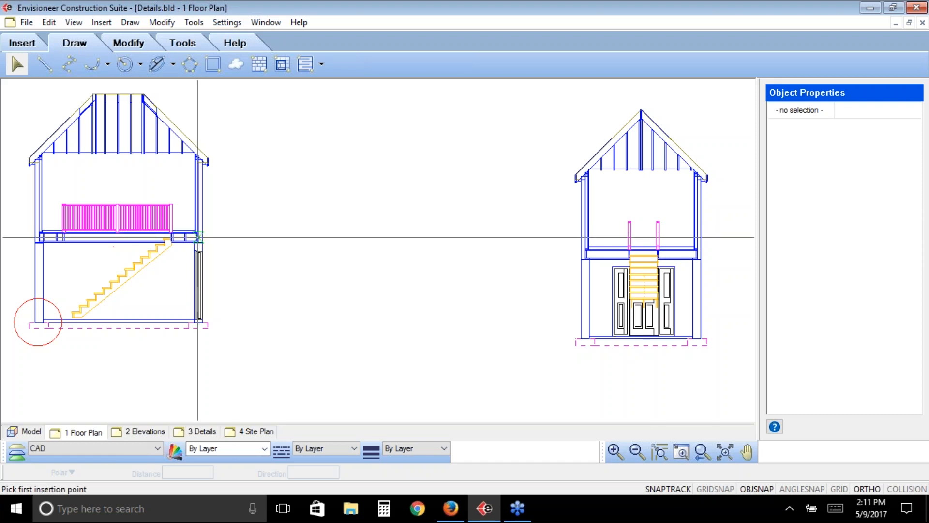
{"action": "left_click", "coordinate": [198, 237]}
{"action": "left_click", "coordinate": [213, 240]}
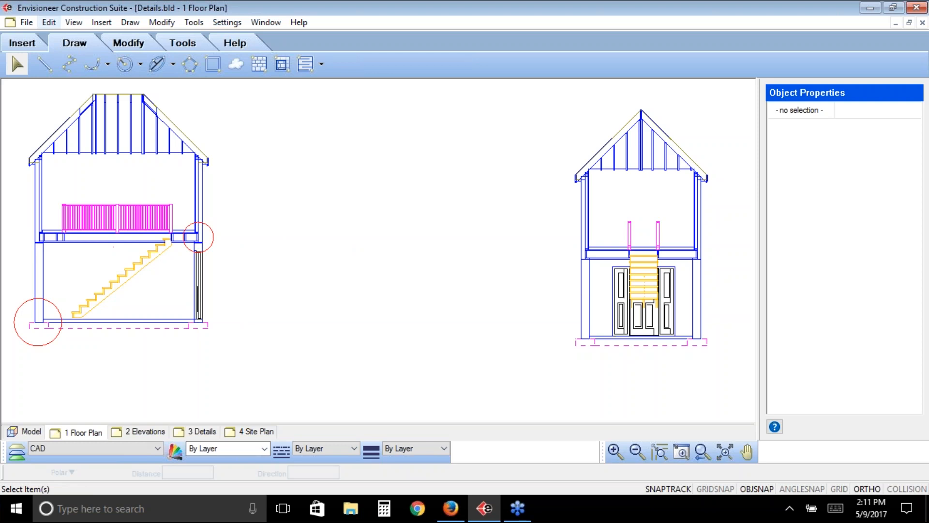
Start defining a new SmartView from the Cut thru stair section.
{"action": "left_click", "coordinate": [28, 44]}
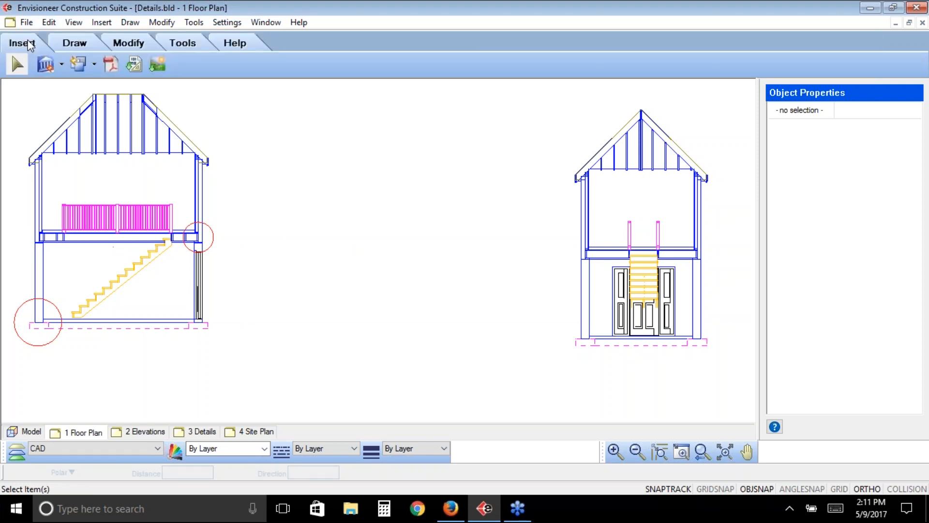
{"action": "left_click", "coordinate": [47, 65]}
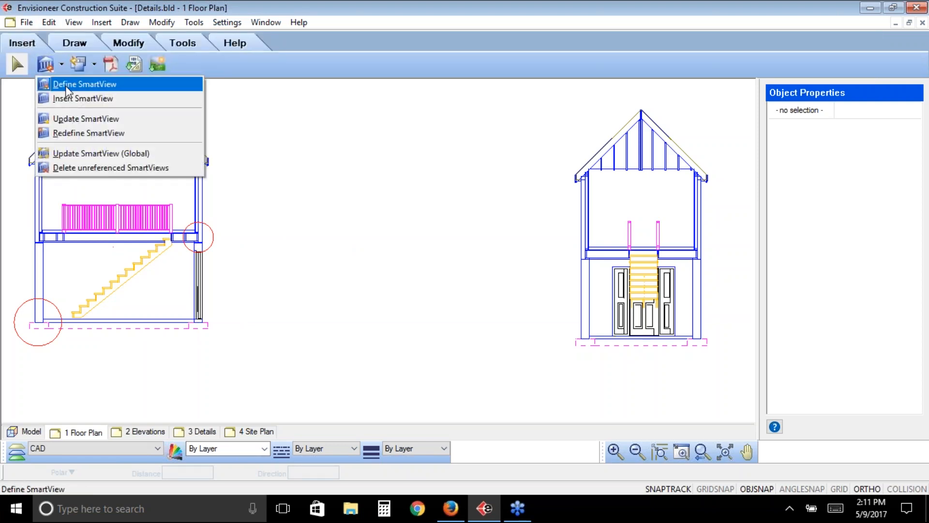
{"action": "left_click", "coordinate": [65, 86]}
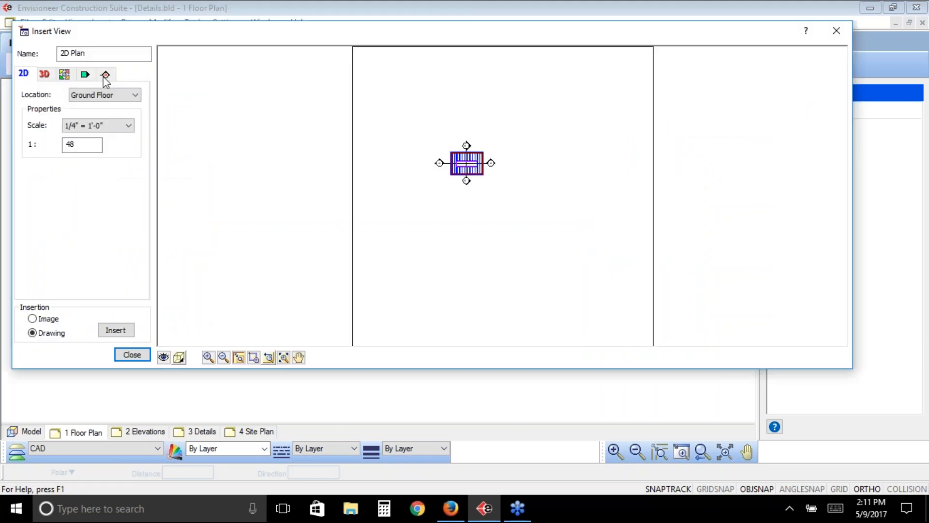
{"action": "left_click", "coordinate": [105, 75]}
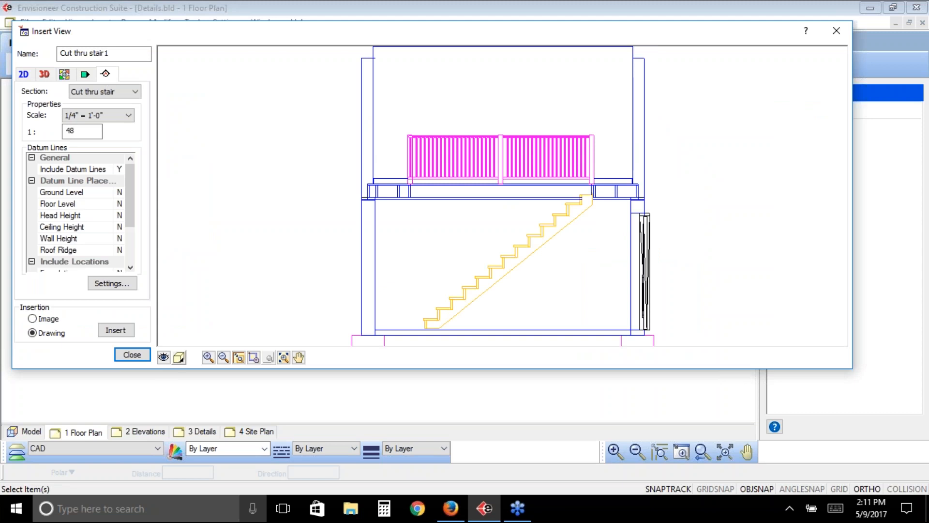
Unlock floors, roofs and walls in the new Cut thru stair view's filter and display all elements on location.
{"action": "left_click", "coordinate": [163, 357]}
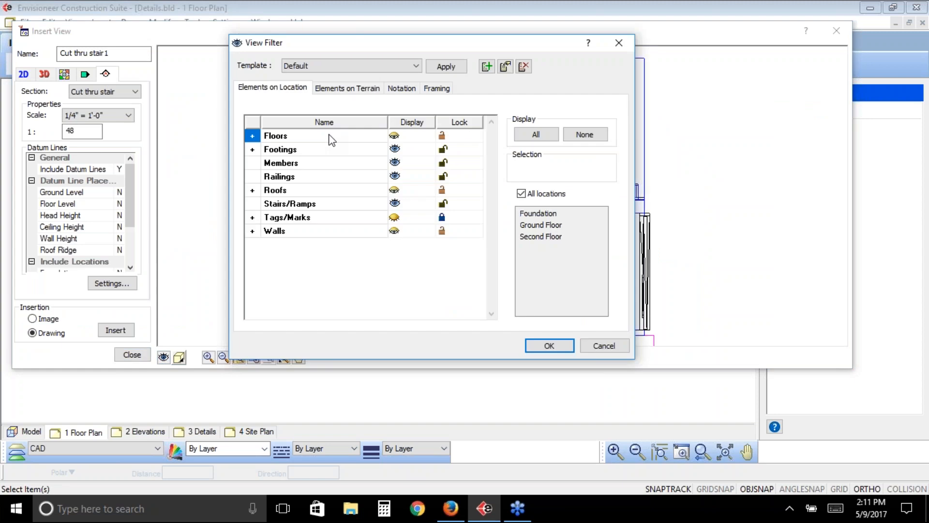
{"action": "left_click", "coordinate": [442, 136]}
{"action": "left_click", "coordinate": [442, 190]}
{"action": "left_click", "coordinate": [443, 231]}
{"action": "left_click", "coordinate": [536, 135]}
{"action": "left_click", "coordinate": [321, 89]}
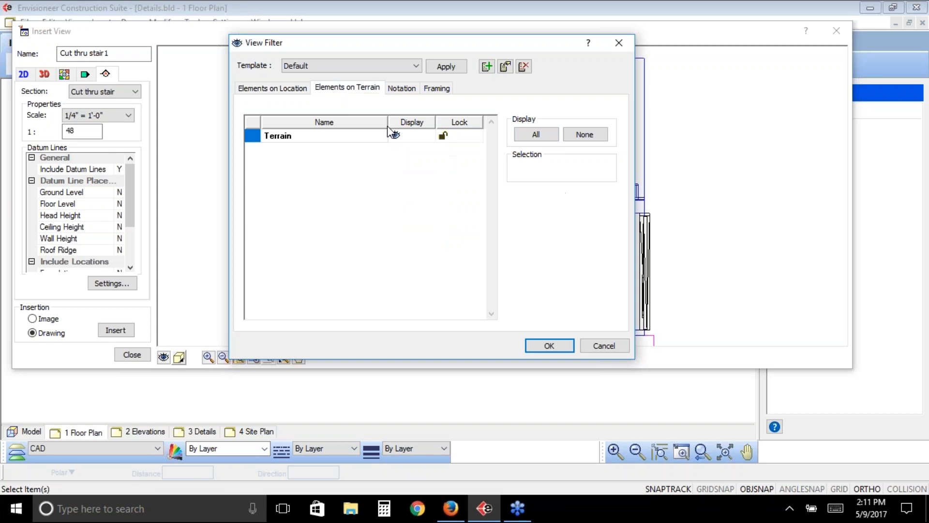
{"action": "left_click", "coordinate": [273, 88]}
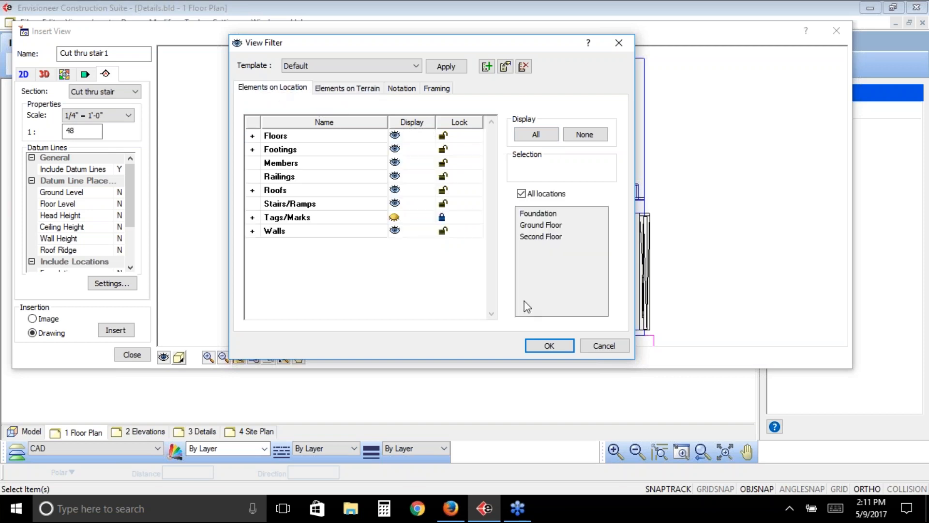
{"action": "left_click", "coordinate": [549, 345]}
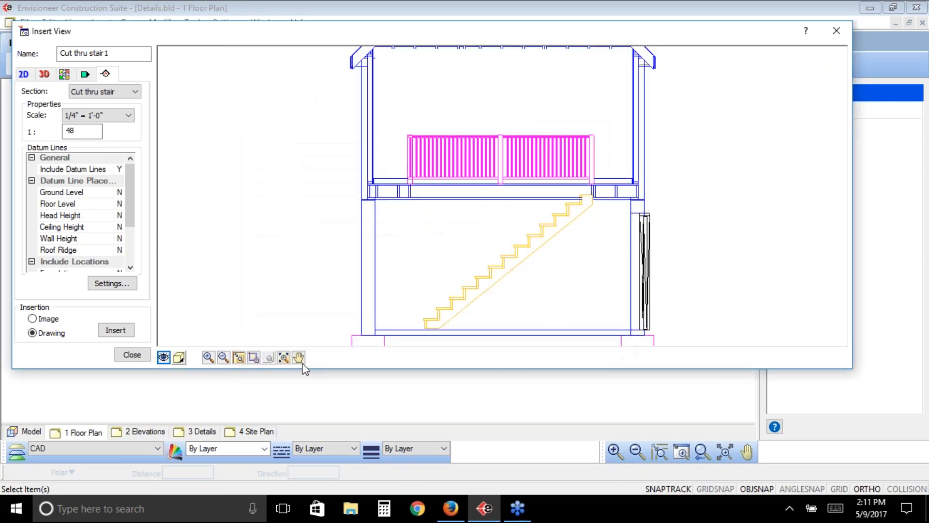
{"action": "left_click", "coordinate": [220, 359]}
{"action": "left_click", "coordinate": [218, 362]}
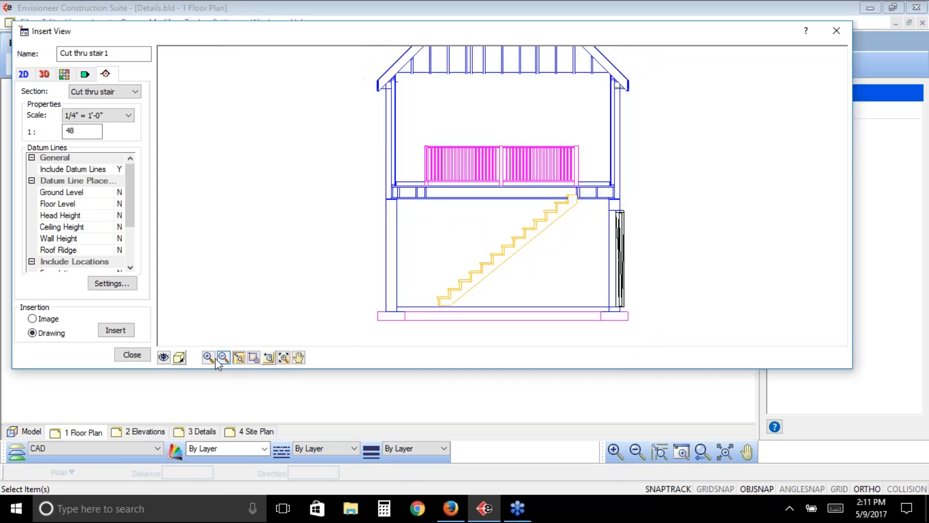
Frame the new Cut thru stair view on the left wall's base and footing and set its scale to 1/2" = 1'-0".
{"action": "left_click", "coordinate": [254, 357]}
{"action": "left_click_drag", "start_coordinate": [413, 299], "coordinate": [364, 339]}
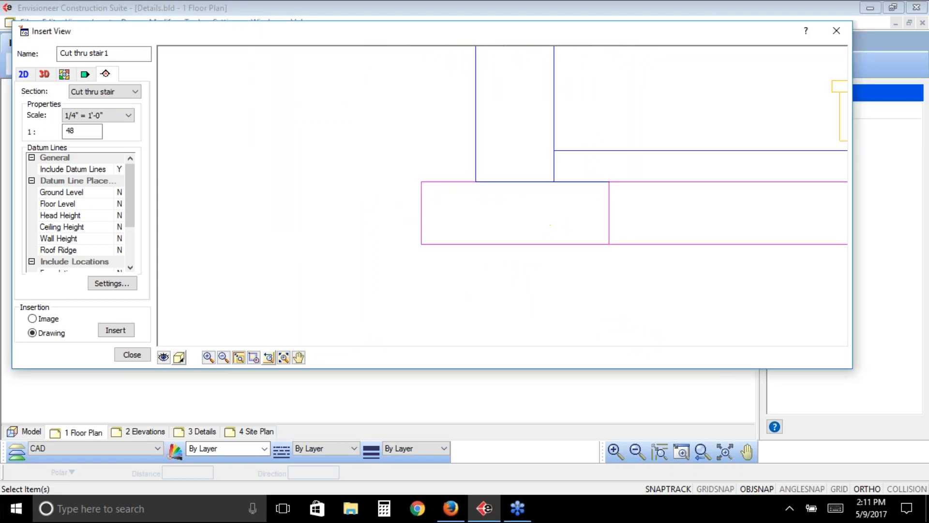
{"action": "left_click", "coordinate": [299, 357]}
{"action": "left_click_drag", "start_coordinate": [358, 207], "coordinate": [553, 225]}
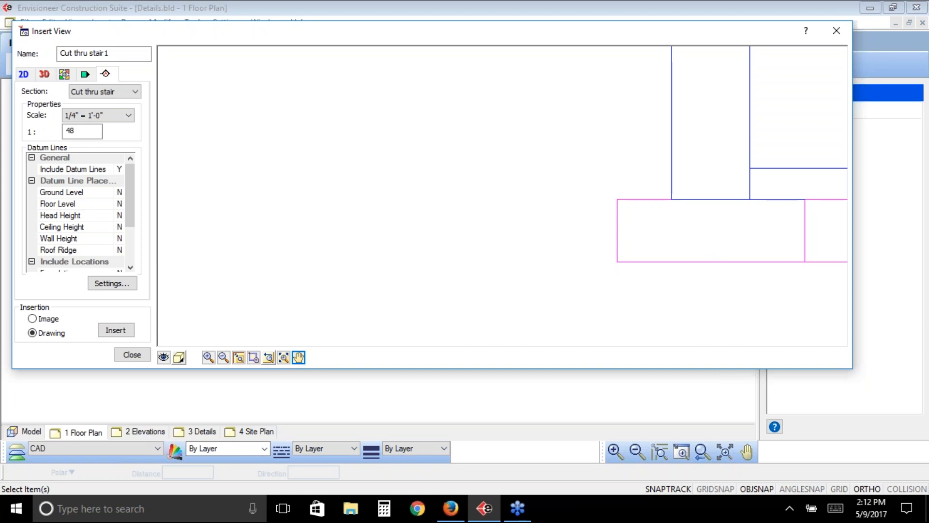
{"action": "left_click", "coordinate": [128, 117]}
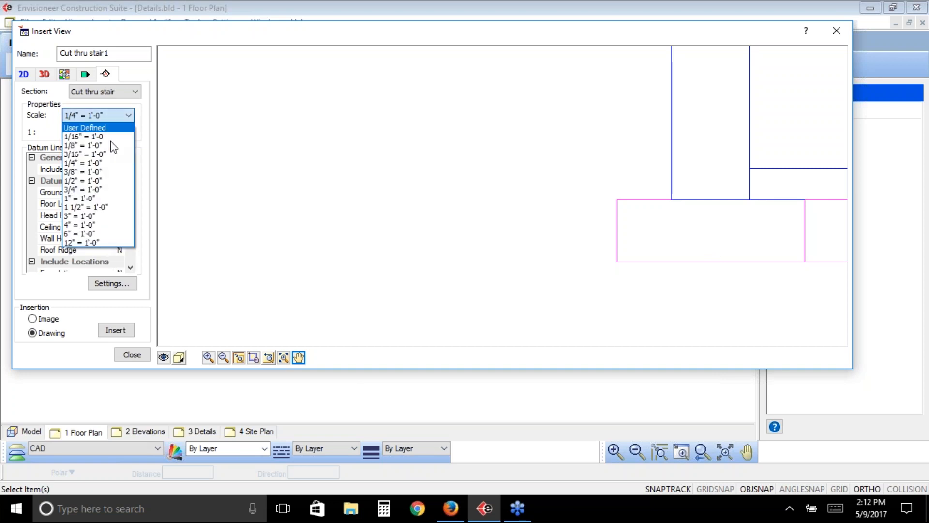
{"action": "left_click", "coordinate": [101, 181]}
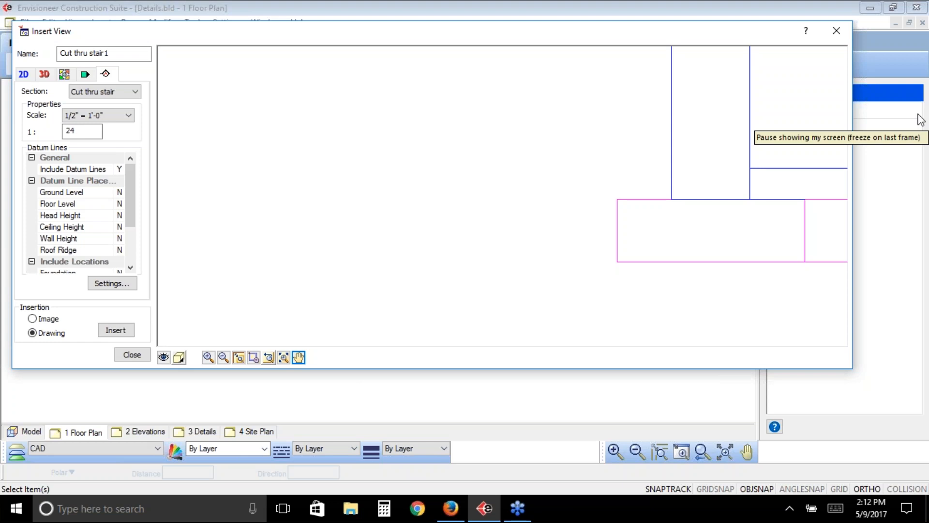
Display the footing view as Hidden Line and insert it as a drawing below the Cut thru stair section on the sheet.
{"action": "left_click", "coordinate": [179, 358]}
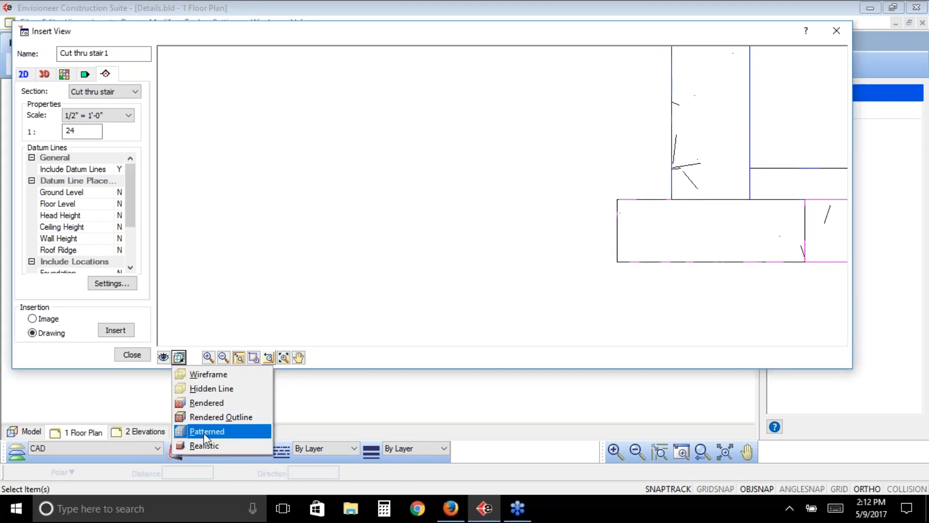
{"action": "left_click", "coordinate": [208, 390]}
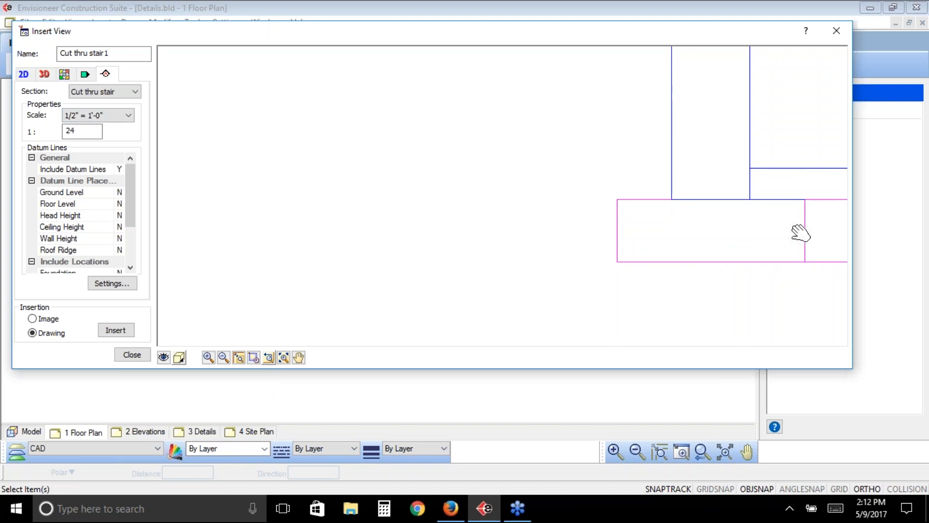
{"action": "left_click", "coordinate": [116, 331]}
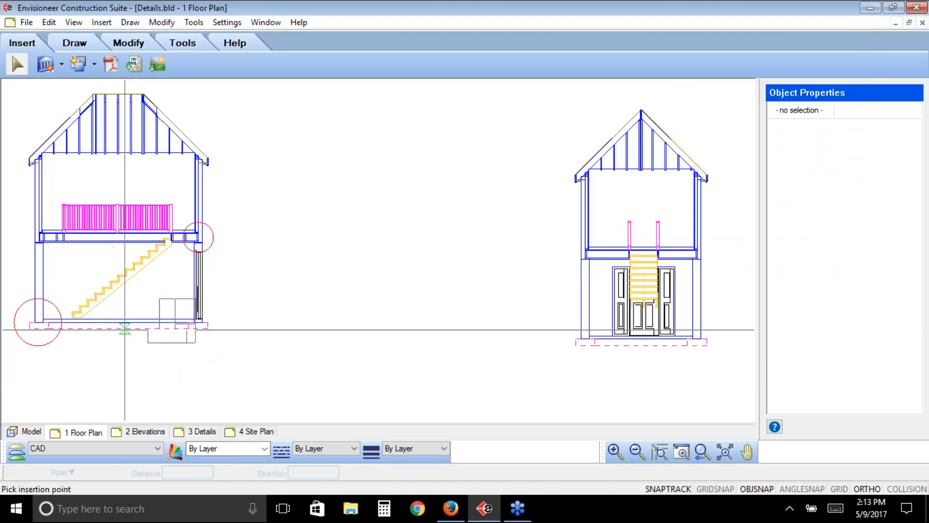
{"action": "left_click", "coordinate": [48, 387]}
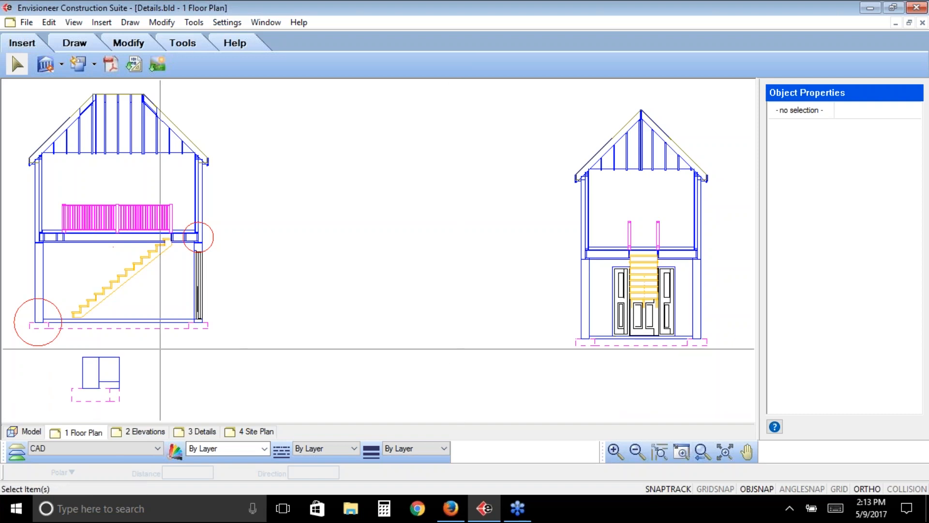
Edit the footing detail's block in place and delete the vertical and bottom footing-layer lines beyond the footing's right edge.
{"action": "left_click_drag", "start_coordinate": [160, 349], "coordinate": [59, 408]}
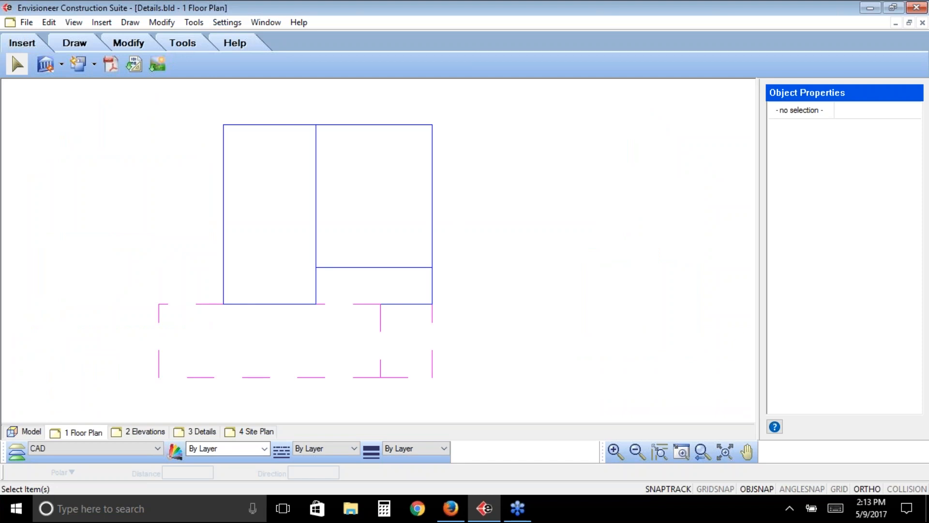
{"action": "left_click", "coordinate": [257, 304]}
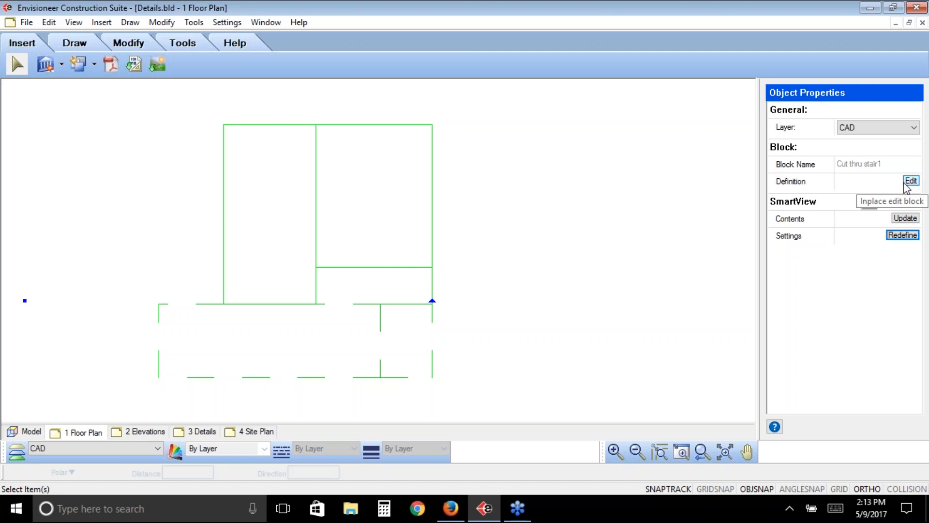
{"action": "left_click", "coordinate": [909, 182]}
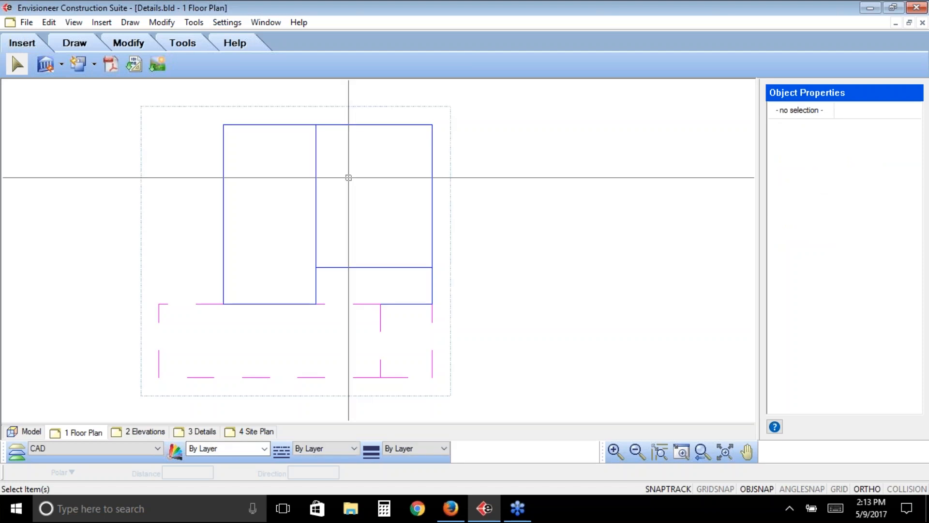
{"action": "left_click", "coordinate": [224, 222]}
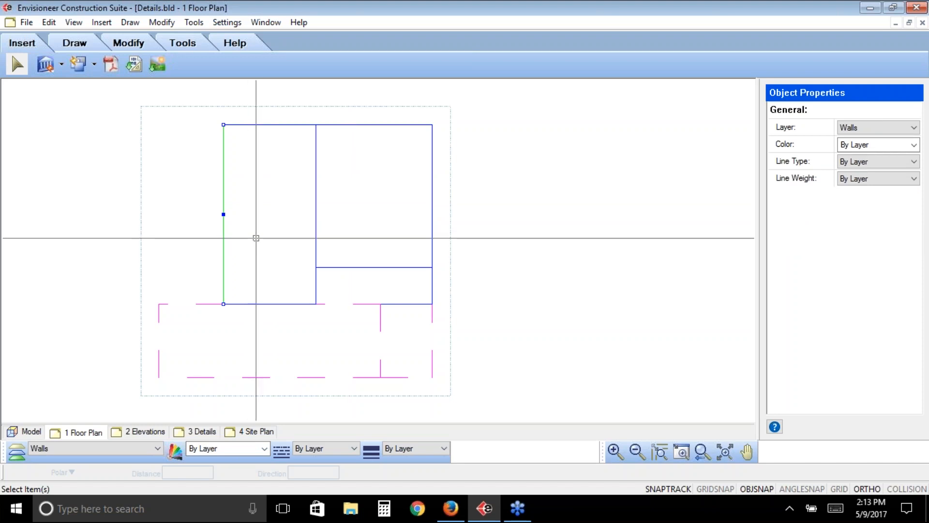
{"action": "left_click", "coordinate": [433, 319]}
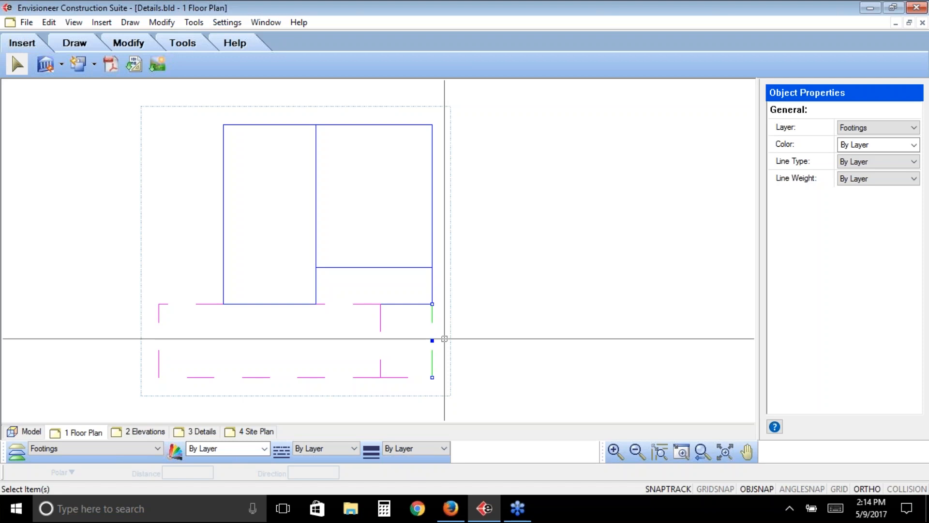
{"action": "key", "text": "Delete"}
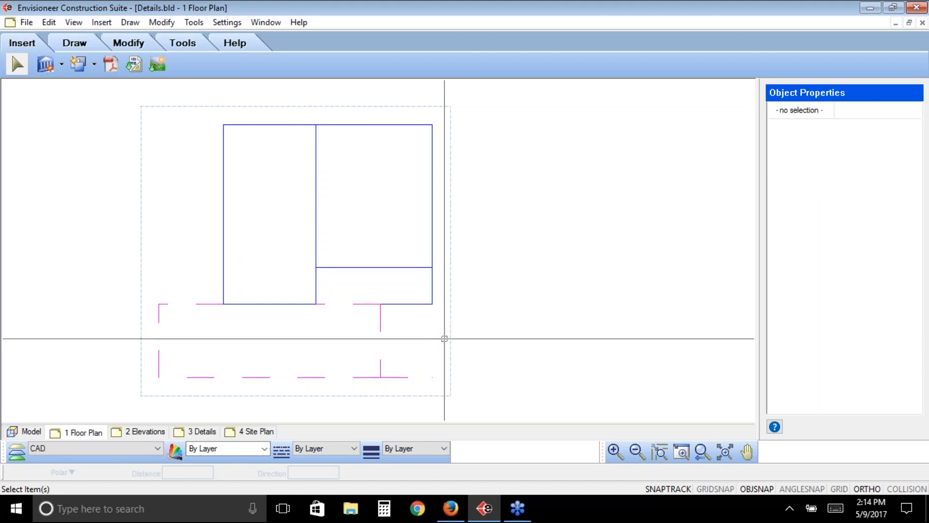
{"action": "left_click", "coordinate": [403, 377]}
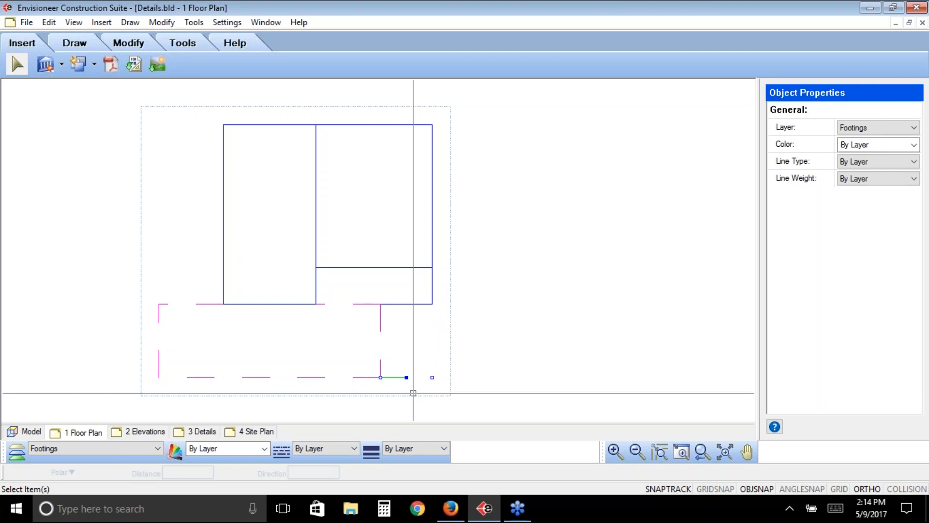
{"action": "key", "text": "Delete"}
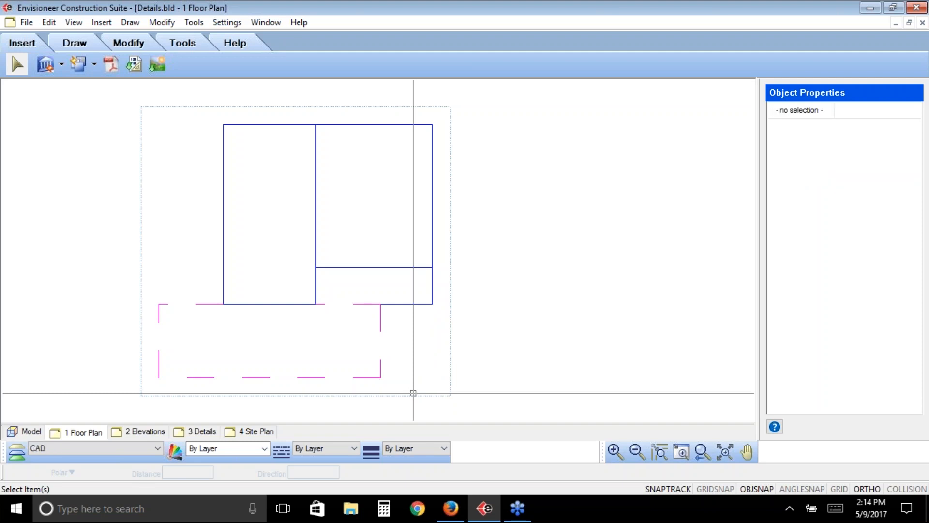
Delete the closing lines across the detail's top and the vertical line at the slab's cut end, leaving the wall and slab open-ended.
{"action": "left_click", "coordinate": [361, 125]}
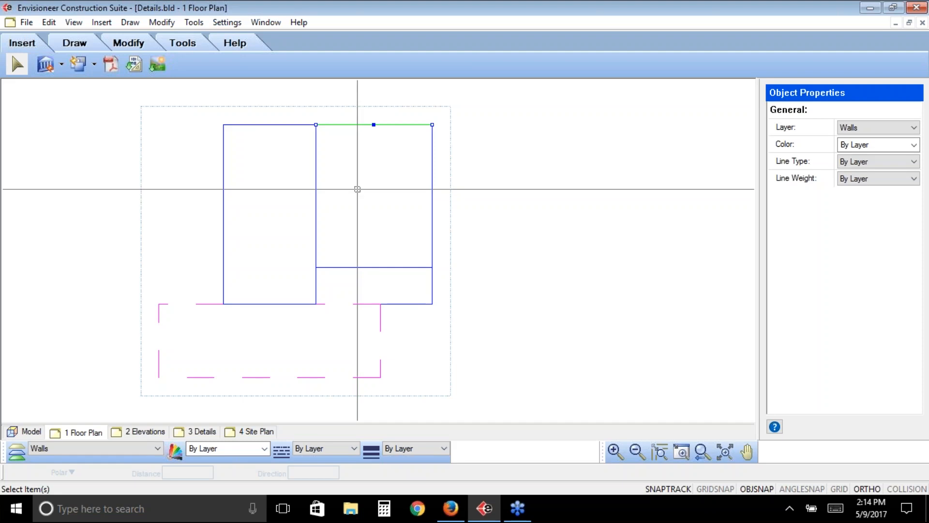
{"action": "key", "text": "Delete"}
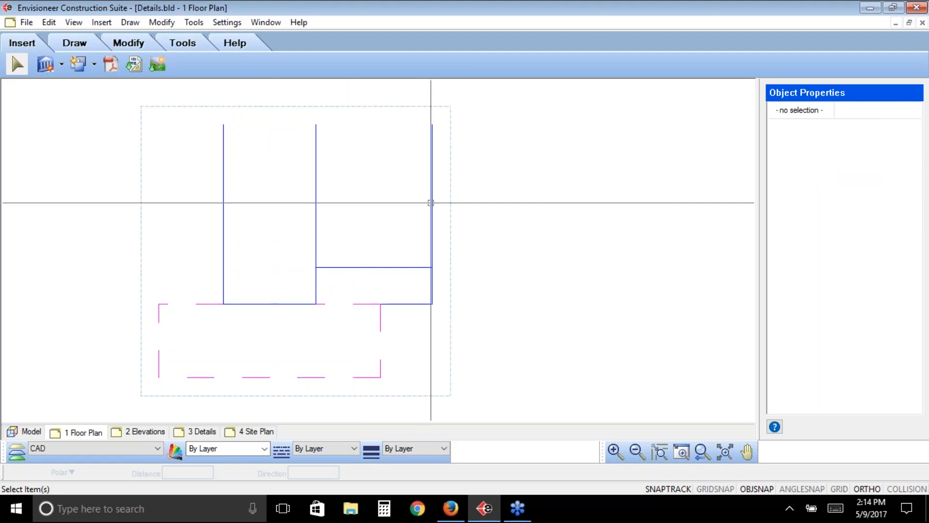
{"action": "left_click", "coordinate": [436, 227]}
{"action": "key", "text": "Delete"}
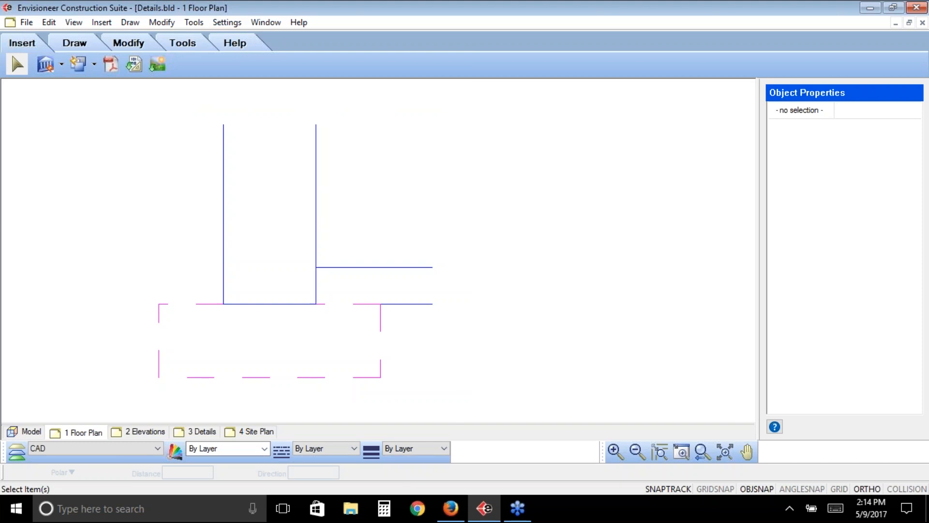
{"action": "left_click", "coordinate": [316, 227]}
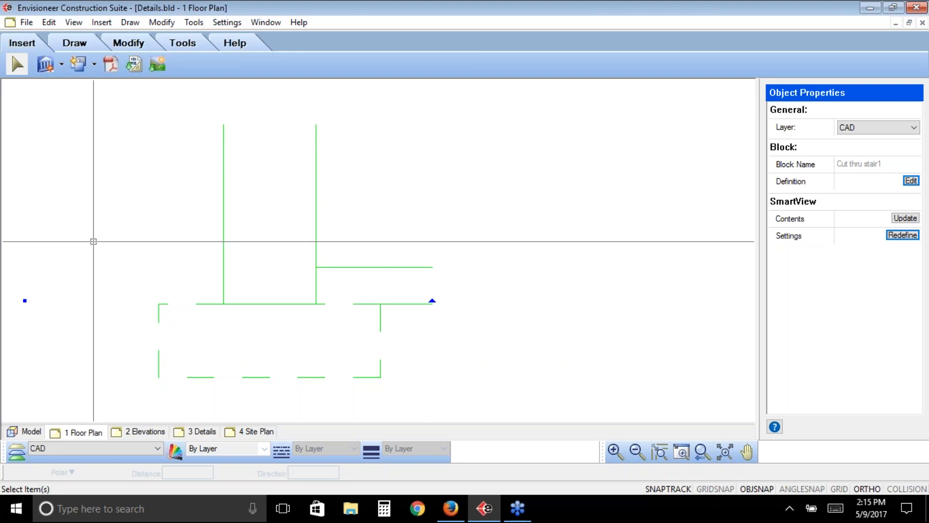
Set up a polygon hatch with the Concrete pattern and without a boundary line.
{"action": "left_click", "coordinate": [76, 44]}
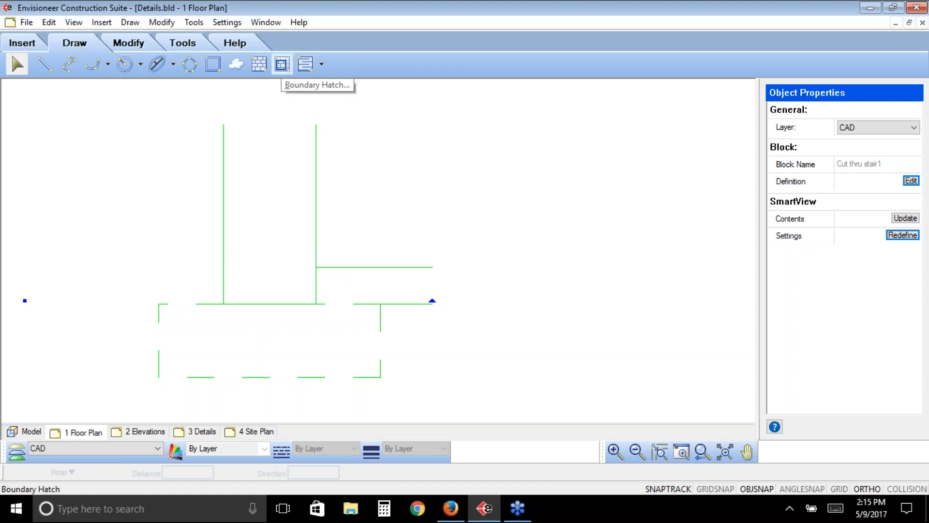
{"action": "left_click", "coordinate": [264, 70]}
{"action": "left_click_drag", "start_coordinate": [383, 180], "coordinate": [437, 154]}
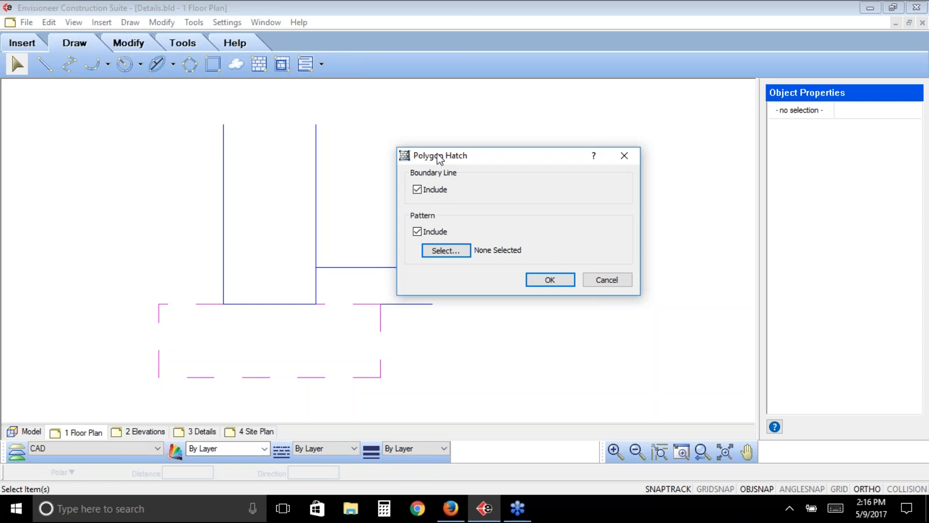
{"action": "left_click", "coordinate": [417, 190]}
{"action": "left_click", "coordinate": [459, 255]}
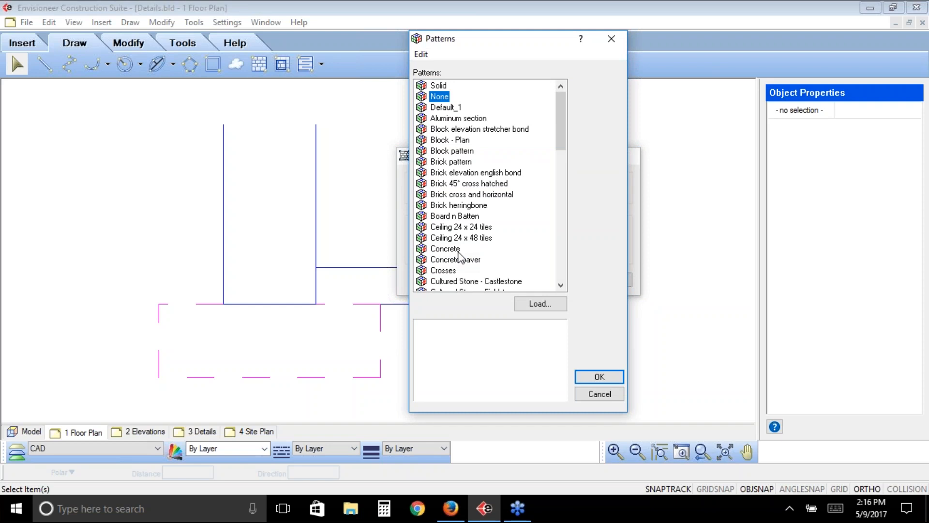
{"action": "left_click", "coordinate": [459, 251]}
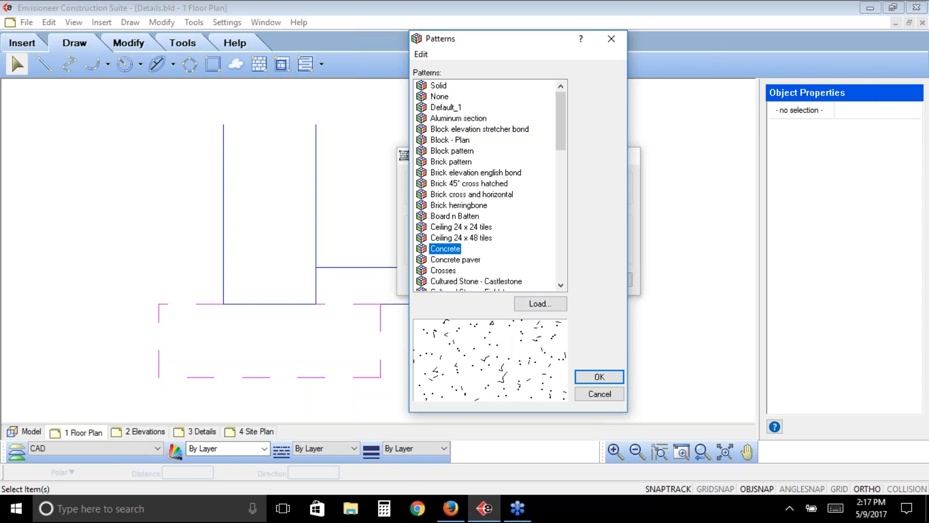
{"action": "left_click", "coordinate": [600, 378]}
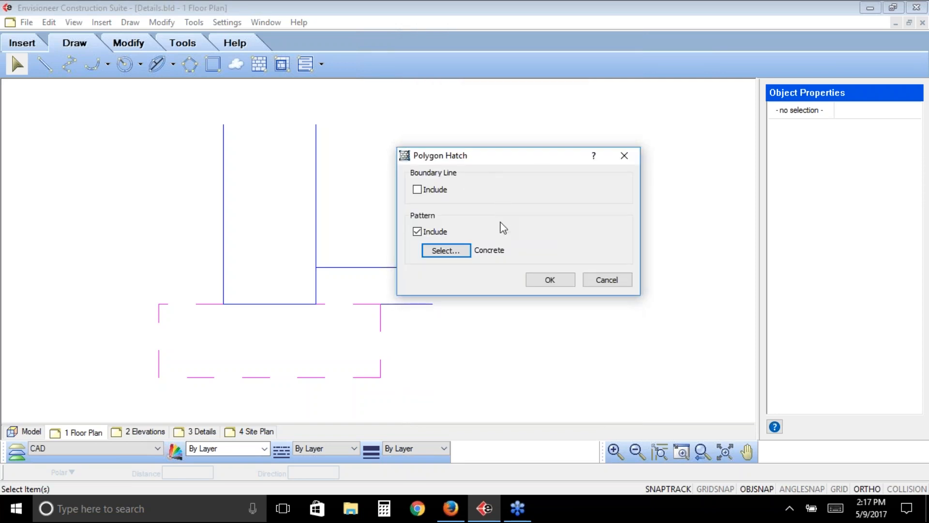
{"action": "left_click", "coordinate": [553, 278]}
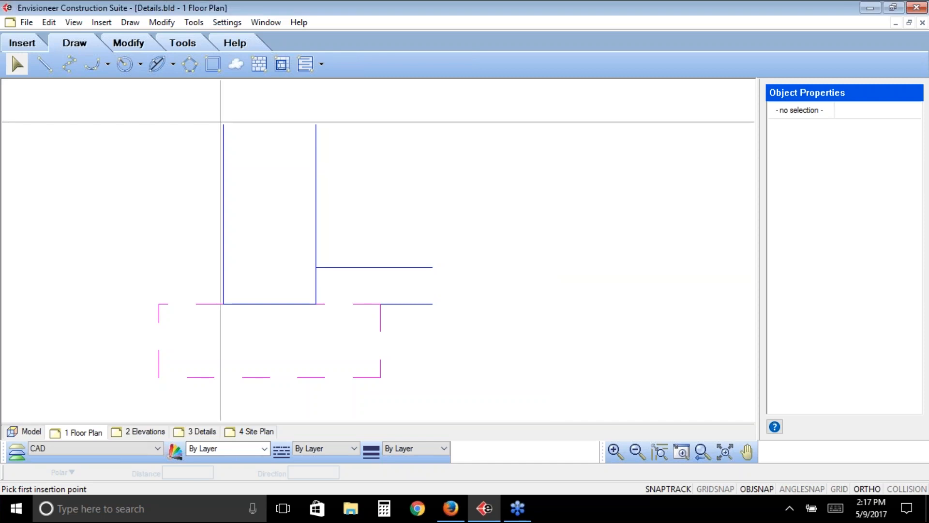
Outline the foundation wall through its four corners and finish the concrete hatch inside it.
{"action": "left_click", "coordinate": [224, 125]}
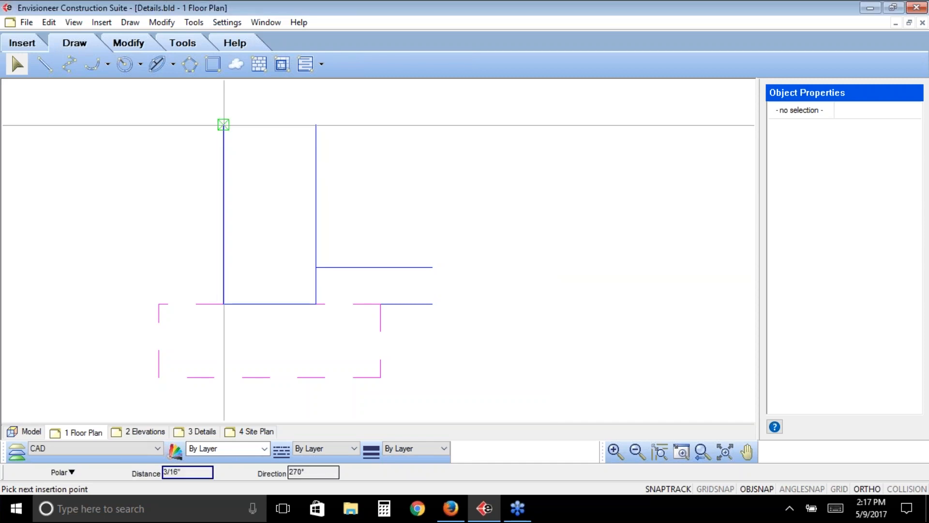
{"action": "left_click", "coordinate": [223, 304]}
{"action": "left_click", "coordinate": [315, 305]}
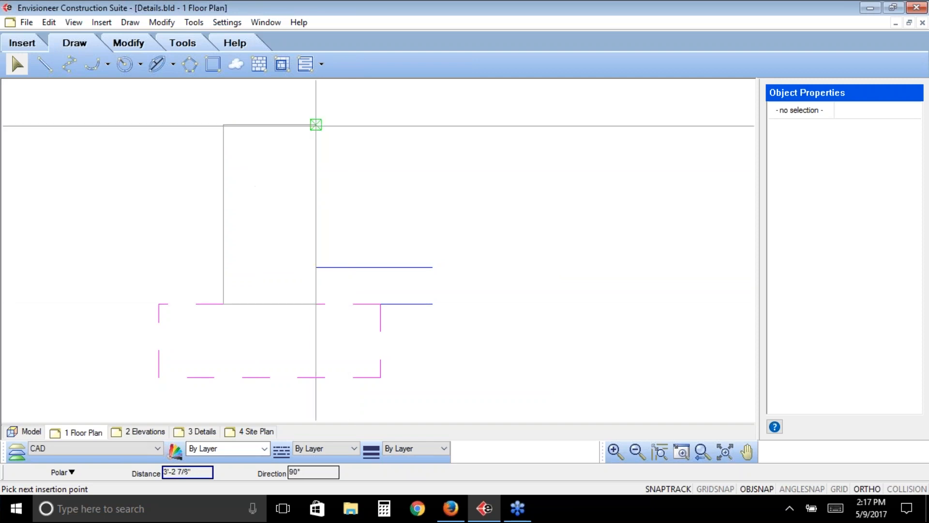
{"action": "left_click", "coordinate": [316, 125]}
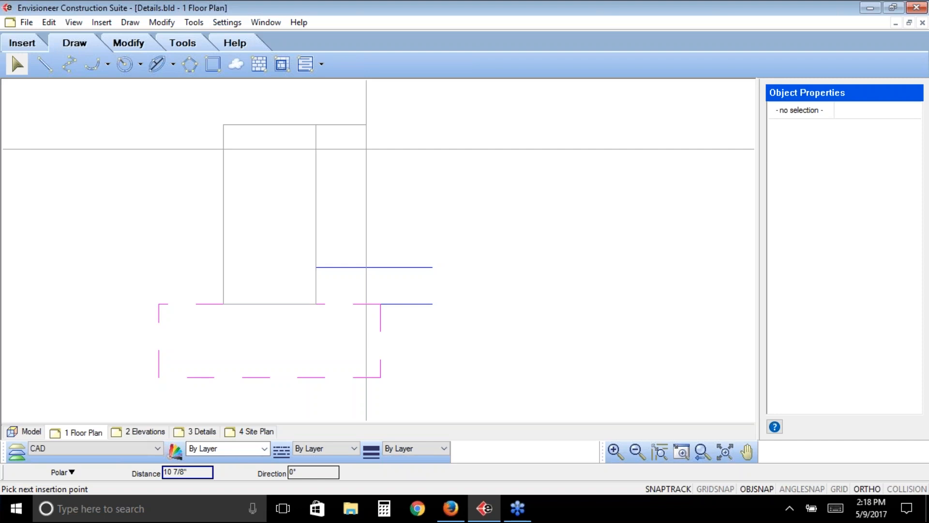
{"action": "right_click", "coordinate": [374, 112]}
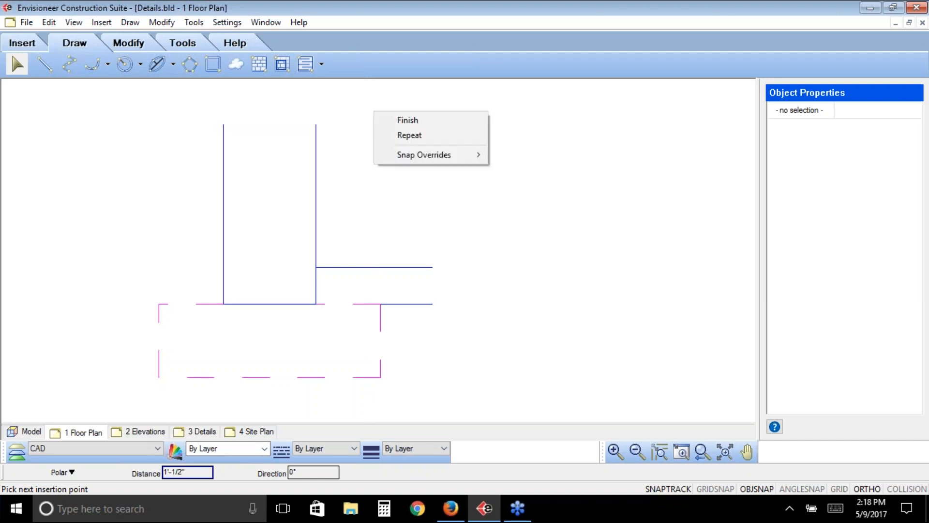
{"action": "left_click", "coordinate": [390, 117]}
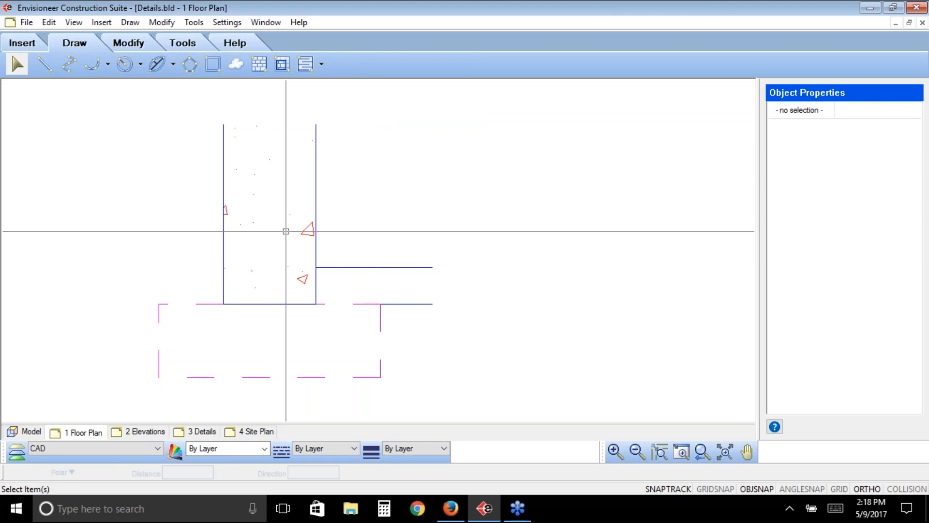
Hatch the floor slab with the Concrete pattern through its four corners, without a boundary line, and check the result.
{"action": "left_click", "coordinate": [260, 68]}
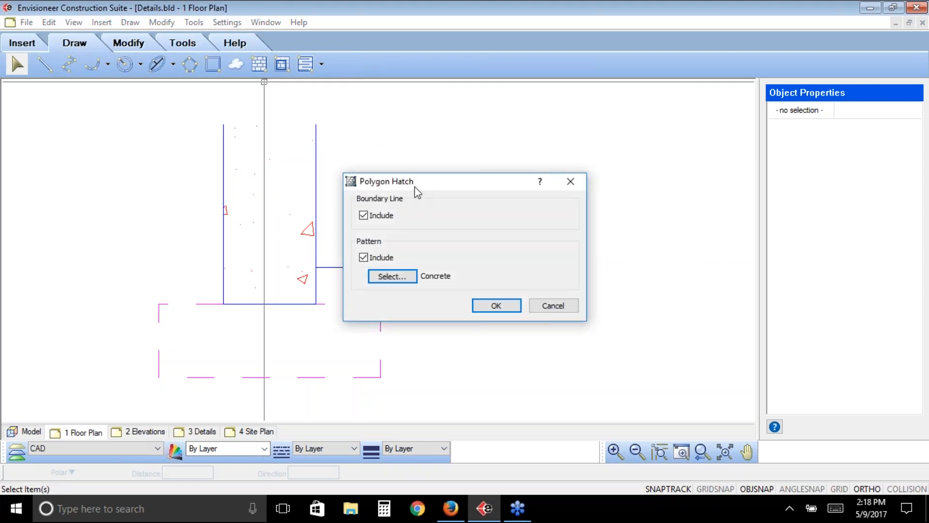
{"action": "left_click", "coordinate": [364, 217]}
{"action": "left_click", "coordinate": [500, 311]}
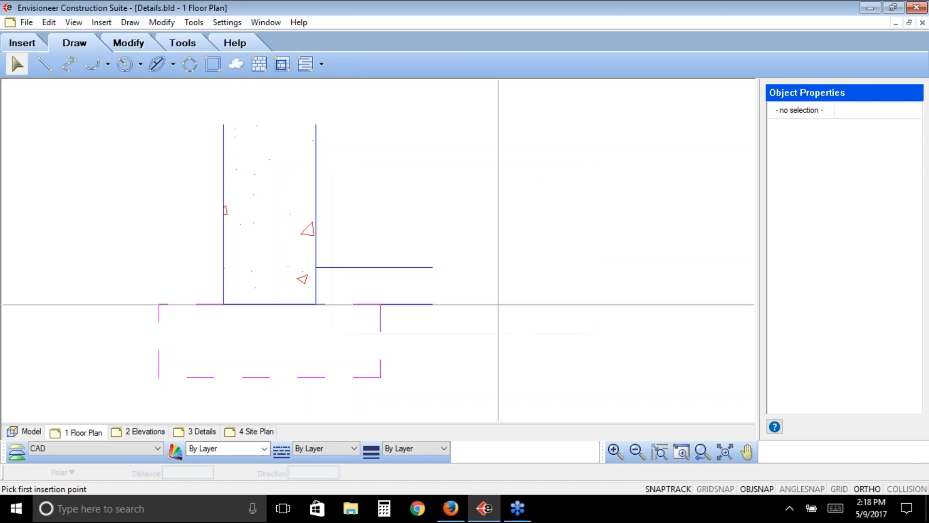
{"action": "left_click", "coordinate": [432, 267]}
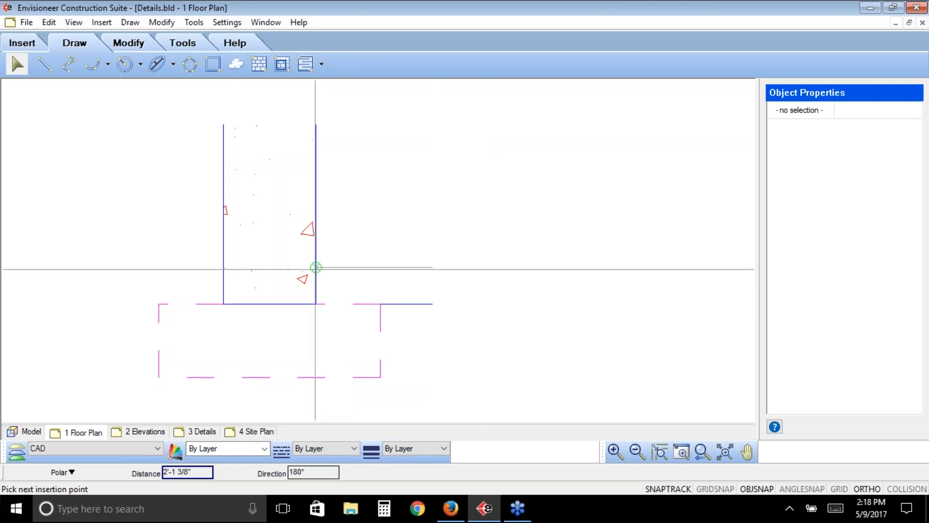
{"action": "left_click", "coordinate": [316, 304]}
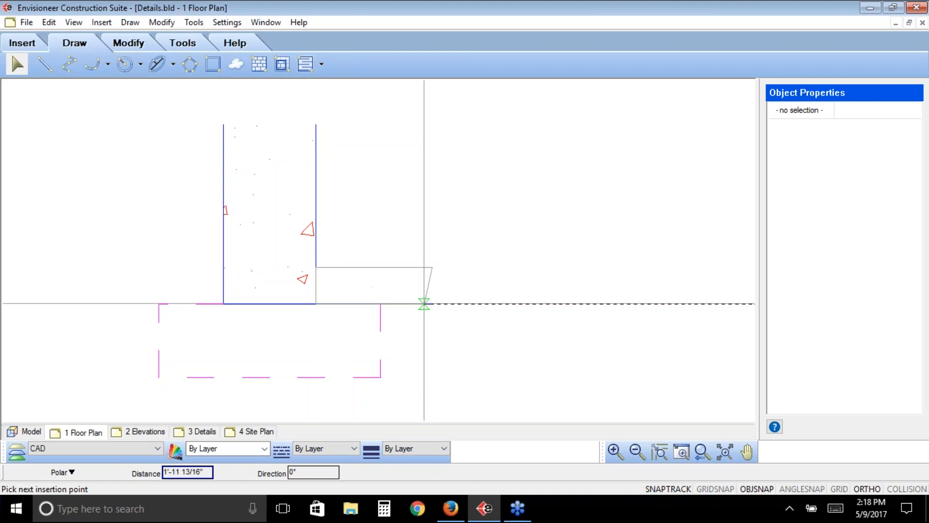
{"action": "right_click", "coordinate": [433, 304]}
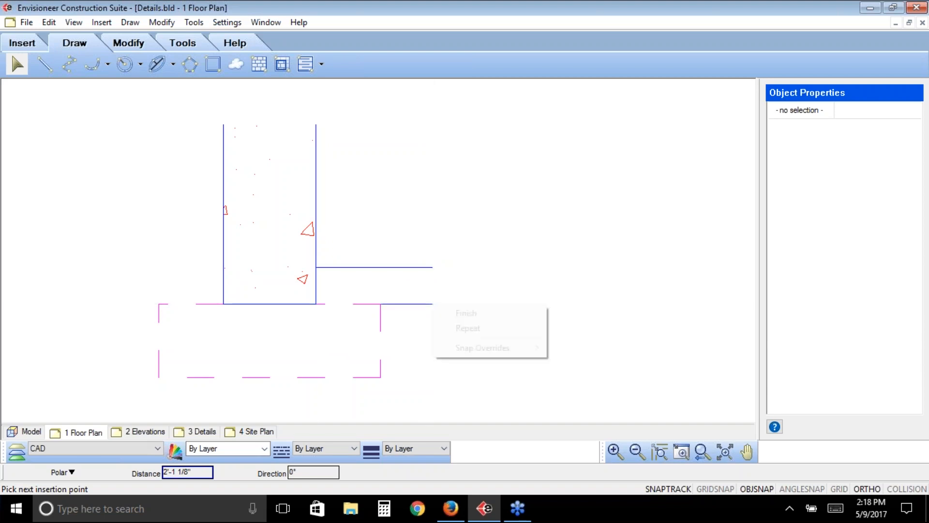
{"action": "left_click", "coordinate": [466, 313]}
{"action": "left_click", "coordinate": [682, 451]}
{"action": "left_click_drag", "start_coordinate": [455, 221], "coordinate": [213, 323]}
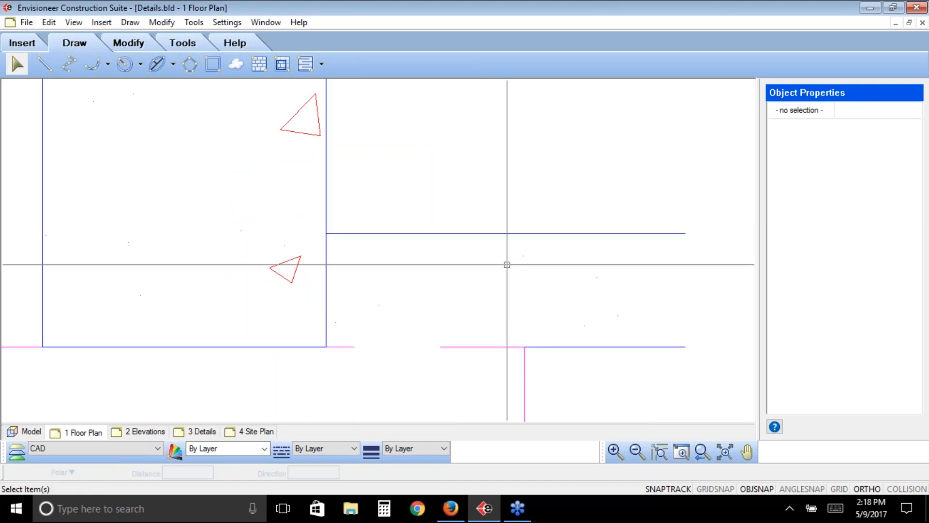
{"action": "left_click", "coordinate": [702, 452]}
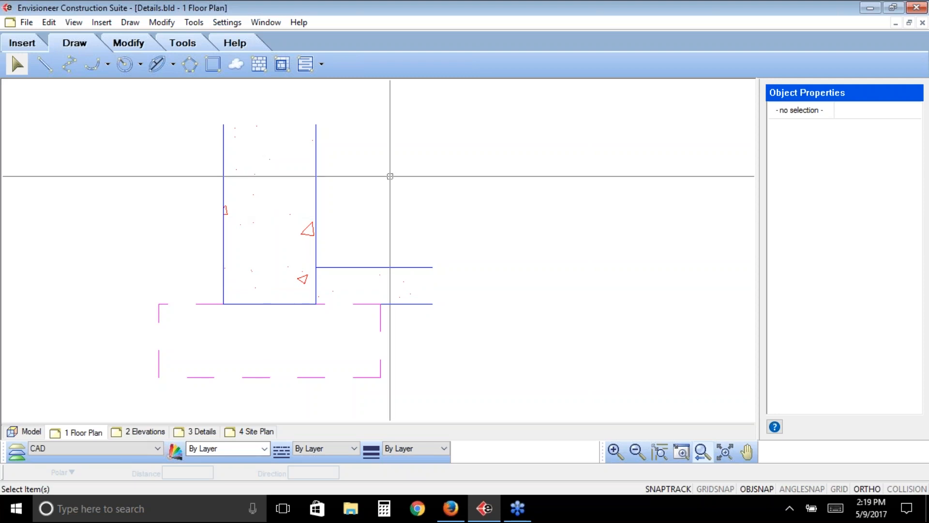
Try a scale of 2 on the foundation wall's concrete hatch.
{"action": "left_click", "coordinate": [304, 232]}
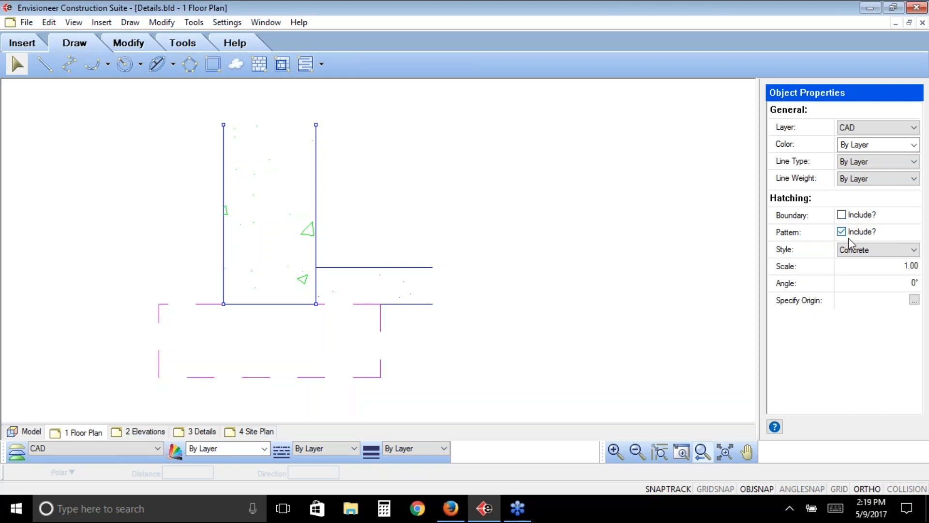
{"action": "left_click", "coordinate": [890, 267]}
{"action": "left_click", "coordinate": [890, 267]}
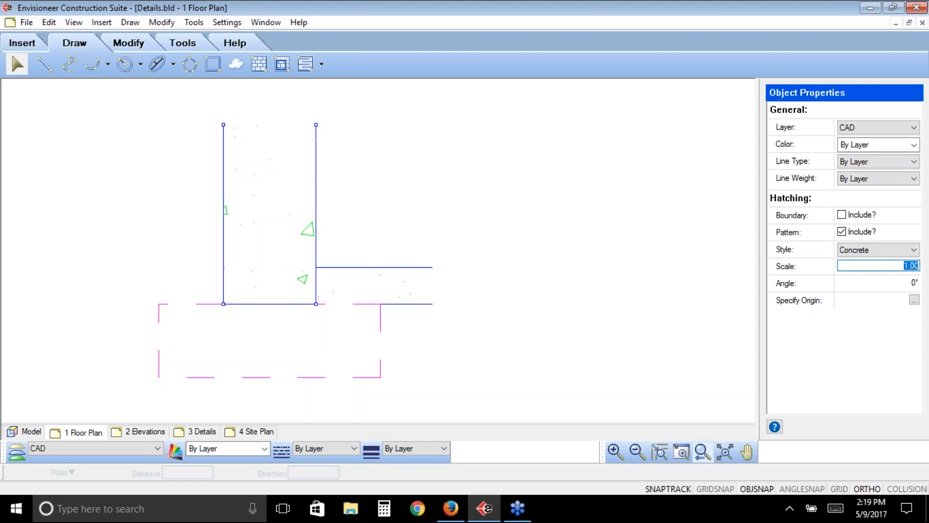
{"action": "type", "text": "2"}
{"action": "left_click", "coordinate": [896, 284]}
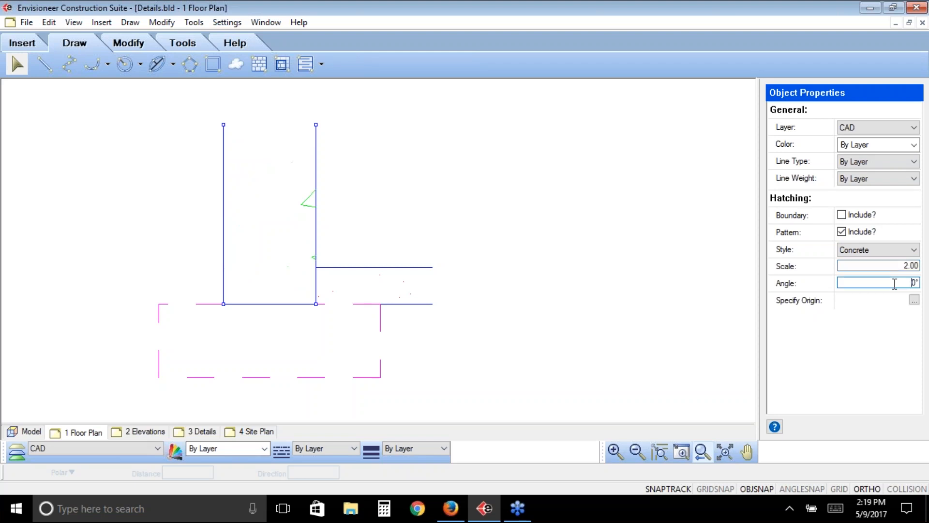
Set the foundation wall hatch's scale to 0.5 and deselect it.
{"action": "left_click_drag", "start_coordinate": [902, 266], "coordinate": [928, 269]}
{"action": "type", "text": ".5"}
{"action": "left_click", "coordinate": [898, 284]}
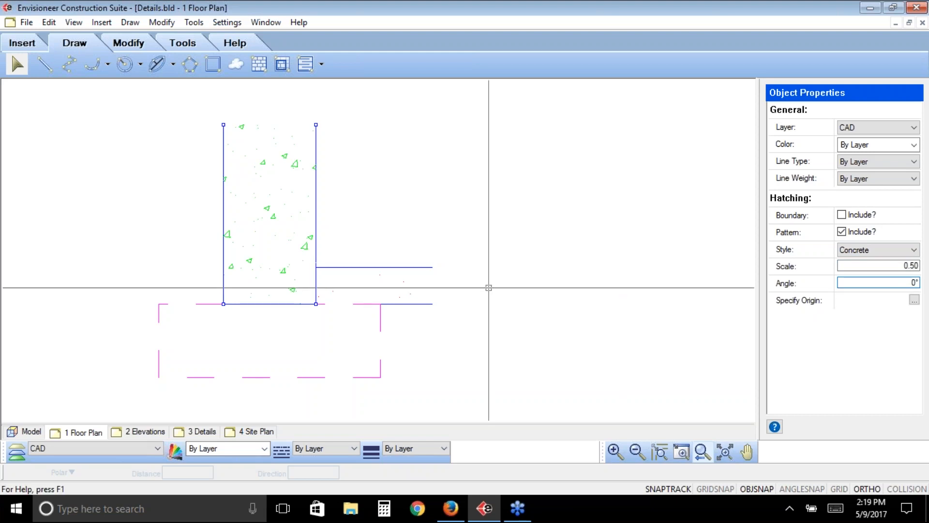
{"action": "key", "text": "Escape"}
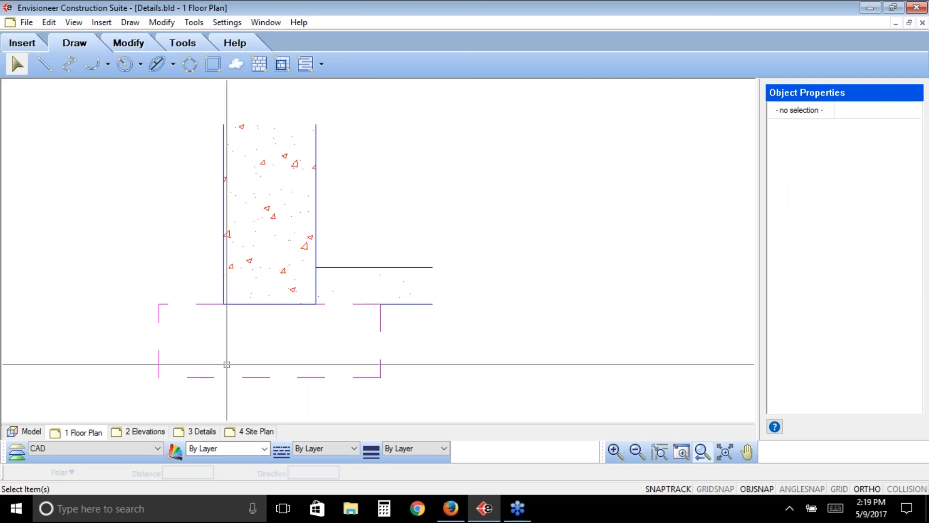
Start a boundary hatch and move its dialog clear of the footing.
{"action": "left_click", "coordinate": [282, 65]}
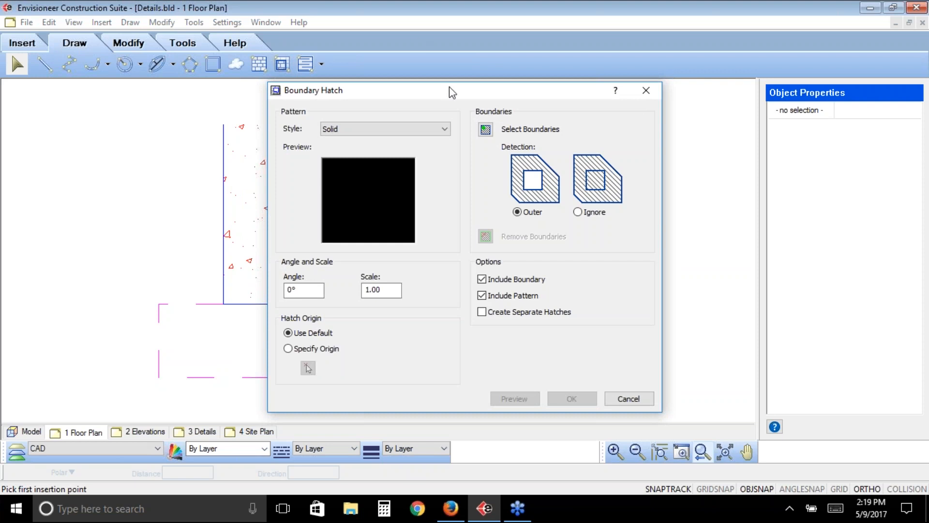
{"action": "left_click_drag", "start_coordinate": [429, 91], "coordinate": [570, 66]}
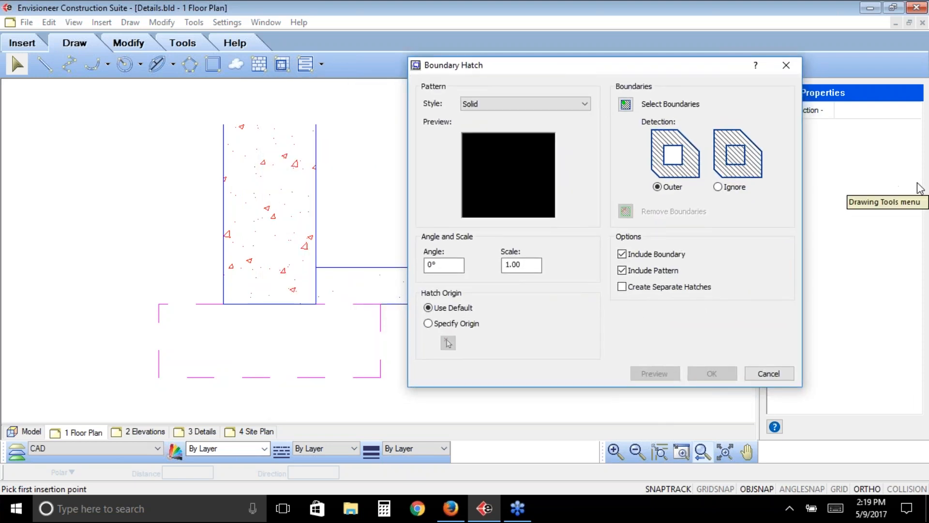
{"action": "left_click", "coordinate": [830, 230]}
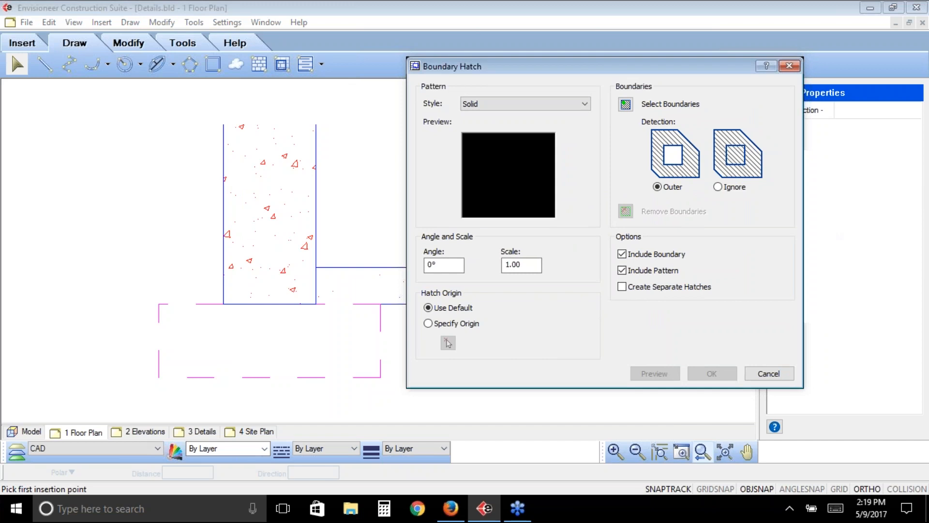
{"action": "mouse_move", "coordinate": [158, 304]}
{"action": "left_mouse_down"}
{"action": "mouse_move", "coordinate": [160, 370]}
{"action": "mouse_move", "coordinate": [377, 376]}
{"action": "mouse_move", "coordinate": [379, 303]}
{"action": "mouse_move", "coordinate": [160, 303]}
{"action": "left_mouse_up"}
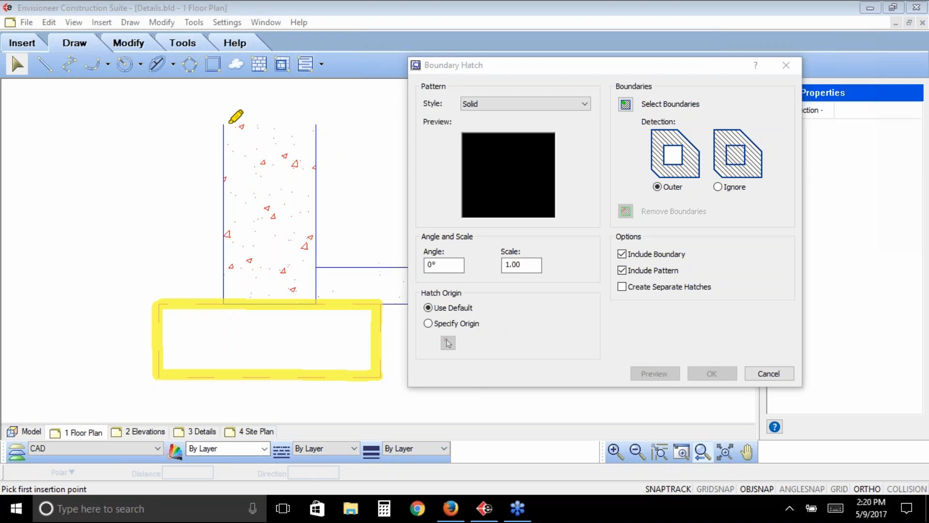
{"action": "left_click_drag", "start_coordinate": [220, 124], "coordinate": [323, 124]}
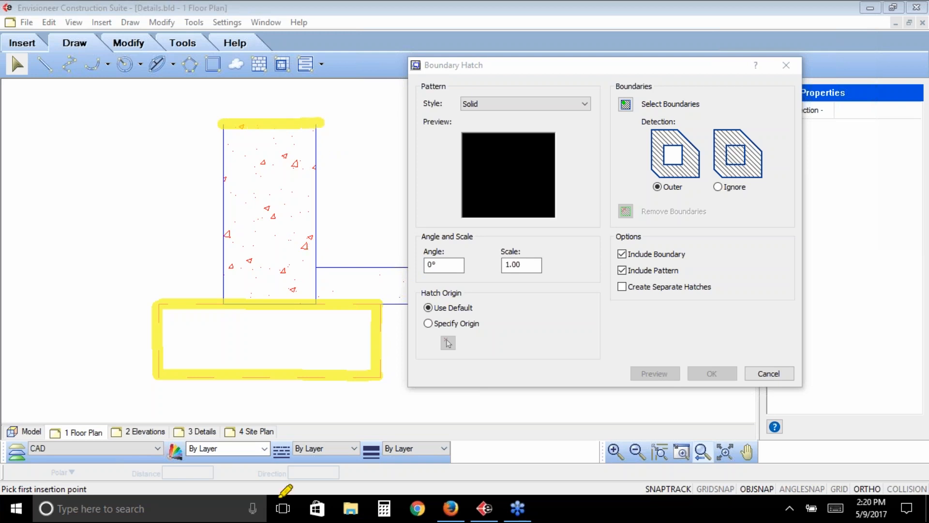
{"action": "mouse_move", "coordinate": [271, 224]}
{"action": "left_mouse_down"}
{"action": "mouse_move", "coordinate": [228, 121]}
{"action": "mouse_move", "coordinate": [135, 156]}
{"action": "mouse_move", "coordinate": [137, 138]}
{"action": "left_mouse_up"}
{"action": "left_click_drag", "start_coordinate": [181, 145], "coordinate": [184, 146]}
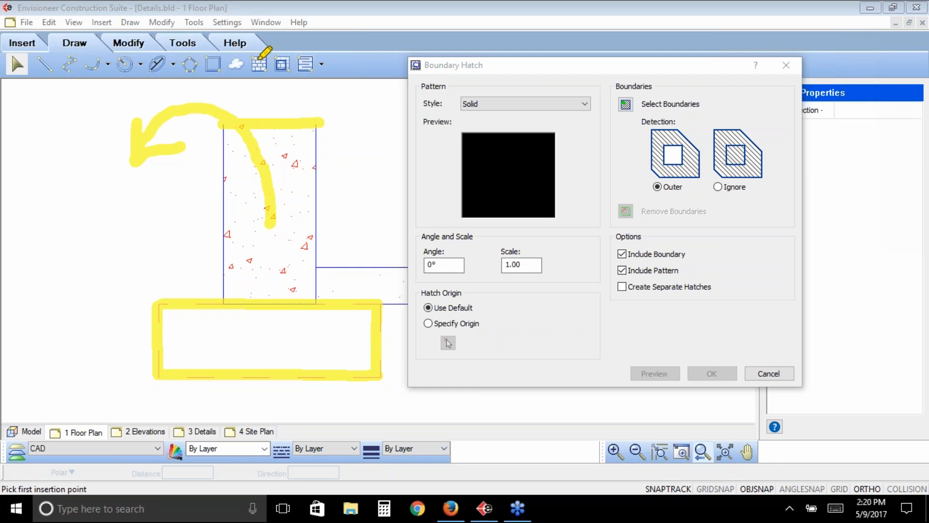
{"action": "mouse_move", "coordinate": [258, 59]}
{"action": "left_mouse_down"}
{"action": "mouse_move", "coordinate": [267, 160]}
{"action": "mouse_move", "coordinate": [279, 154]}
{"action": "left_mouse_up"}
{"action": "mouse_move", "coordinate": [286, 62]}
{"action": "left_mouse_down"}
{"action": "mouse_move", "coordinate": [392, 257]}
{"action": "mouse_move", "coordinate": [294, 335]}
{"action": "mouse_move", "coordinate": [329, 346]}
{"action": "left_mouse_up"}
{"action": "key", "text": "Escape"}
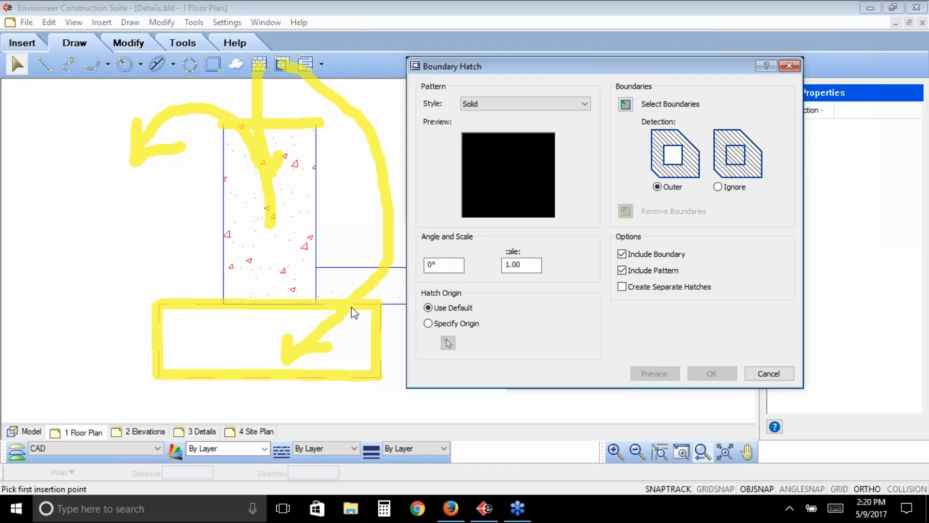
{"action": "right_click", "coordinate": [361, 345]}
{"action": "left_click", "coordinate": [373, 336]}
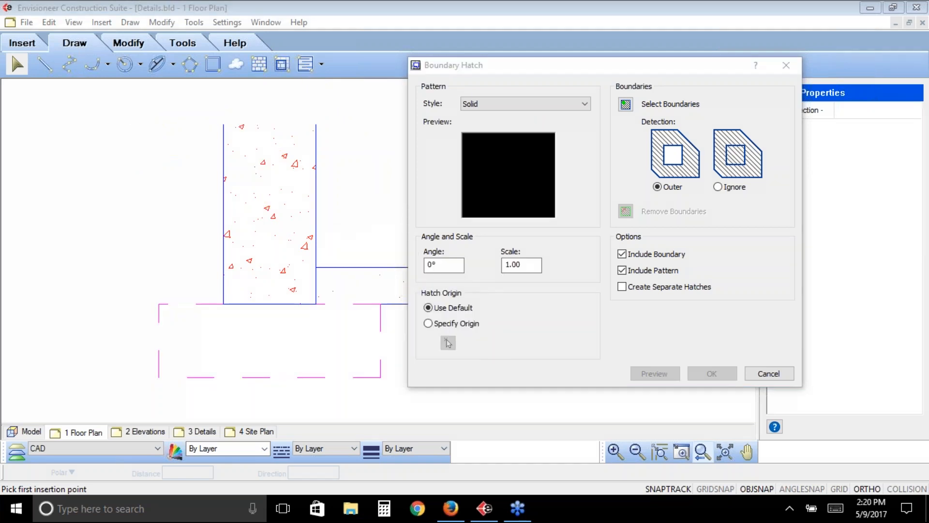
{"action": "right_click", "coordinate": [448, 177]}
{"action": "left_click", "coordinate": [450, 177]}
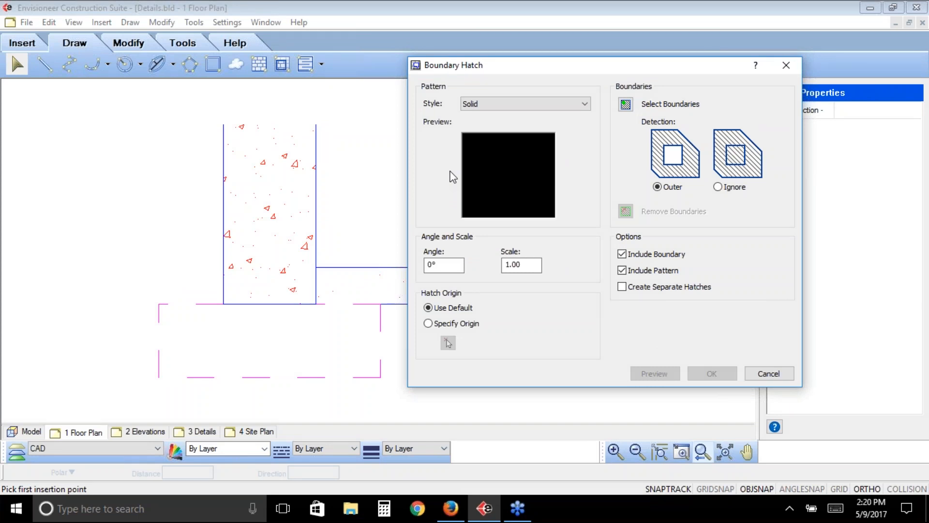
Choose the Concrete pattern for the boundary hatch and select the footing's interior as its boundary.
{"action": "left_click", "coordinate": [585, 106]}
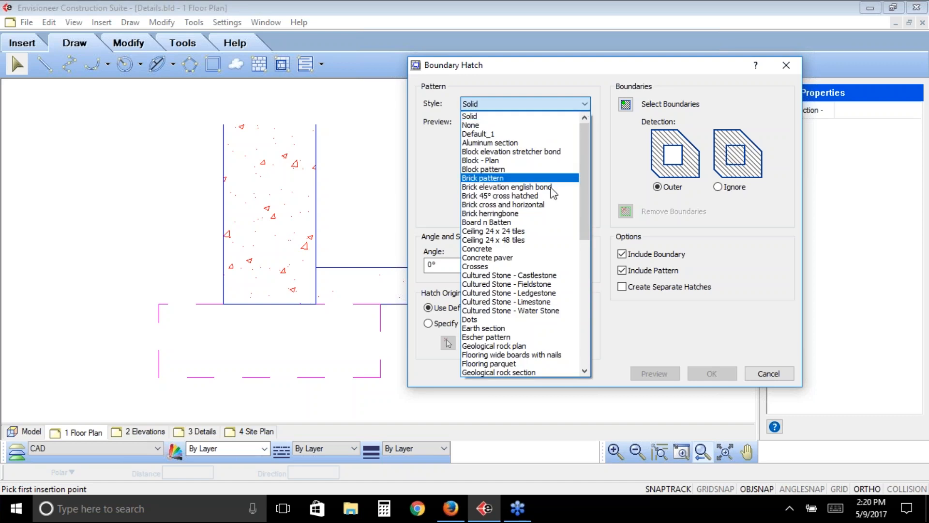
{"action": "left_click", "coordinate": [544, 249]}
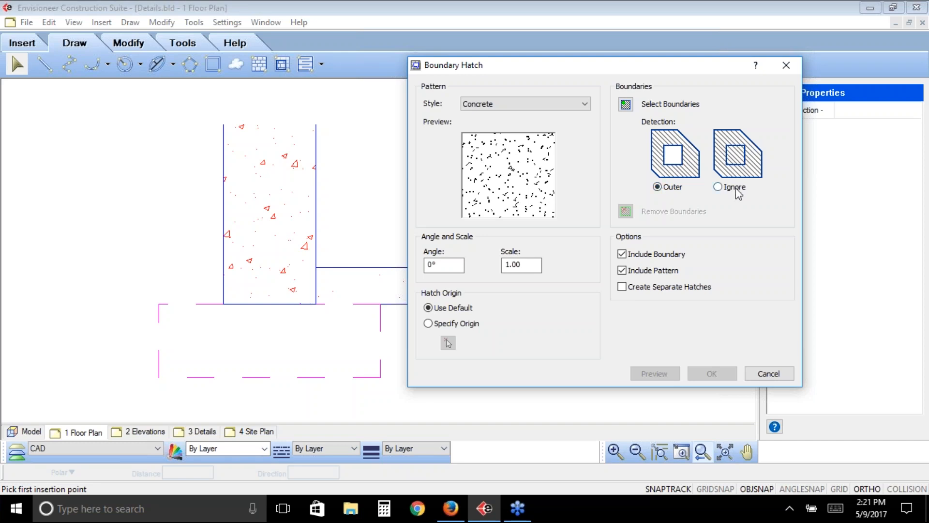
{"action": "left_click", "coordinate": [625, 105]}
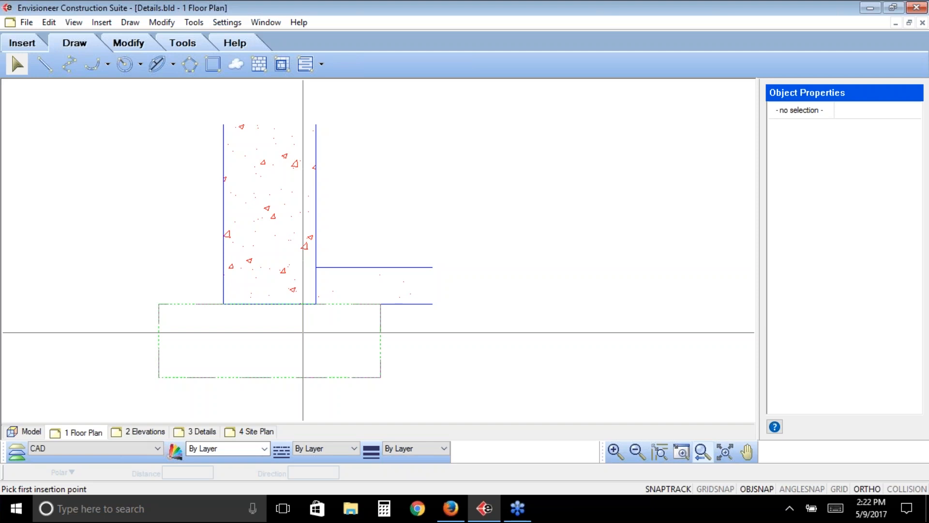
{"action": "left_click", "coordinate": [310, 316]}
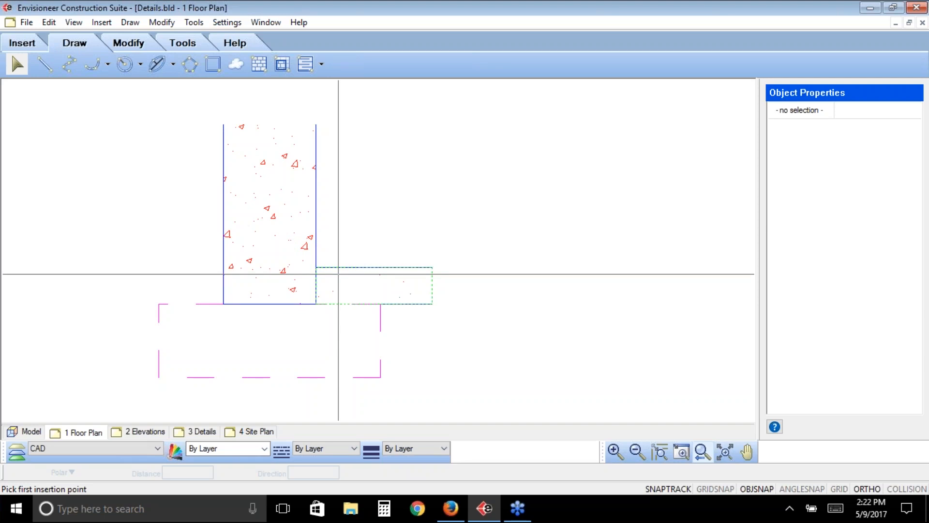
{"action": "left_click", "coordinate": [291, 335]}
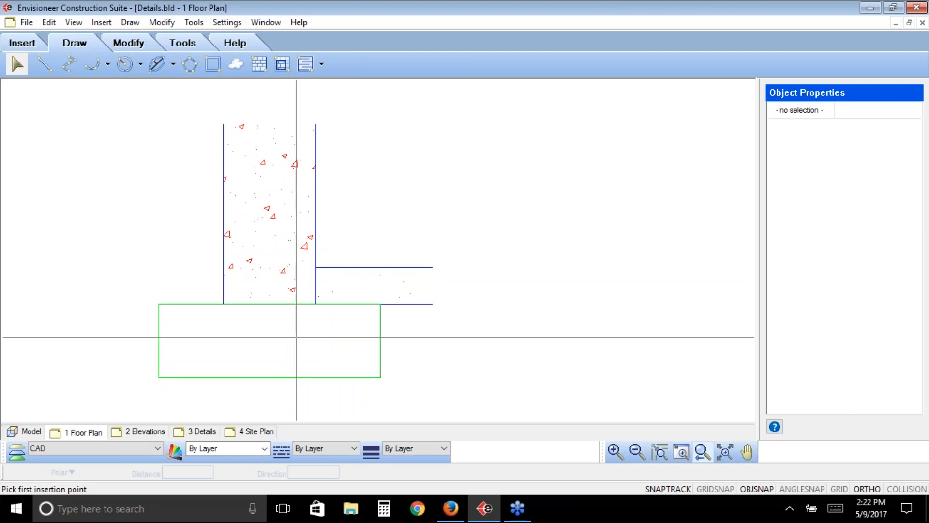
{"action": "right_click", "coordinate": [312, 371]}
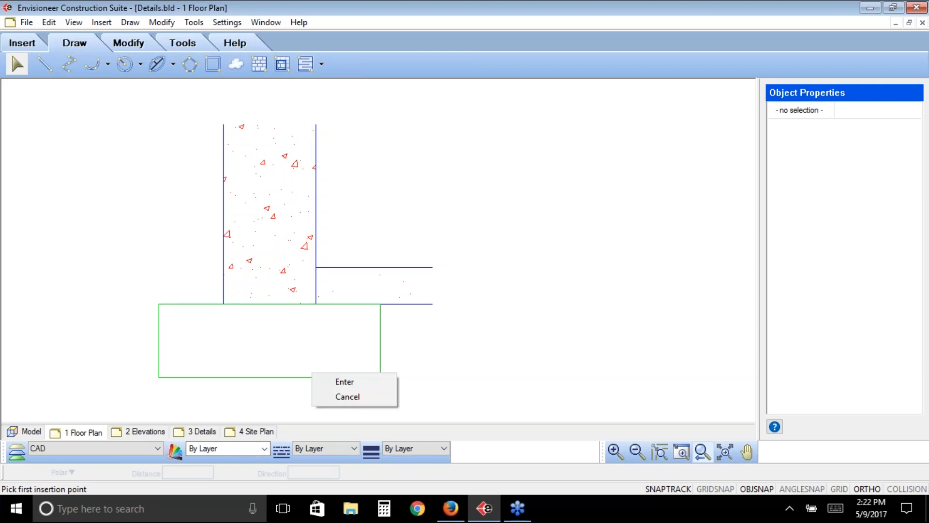
{"action": "left_click", "coordinate": [333, 382]}
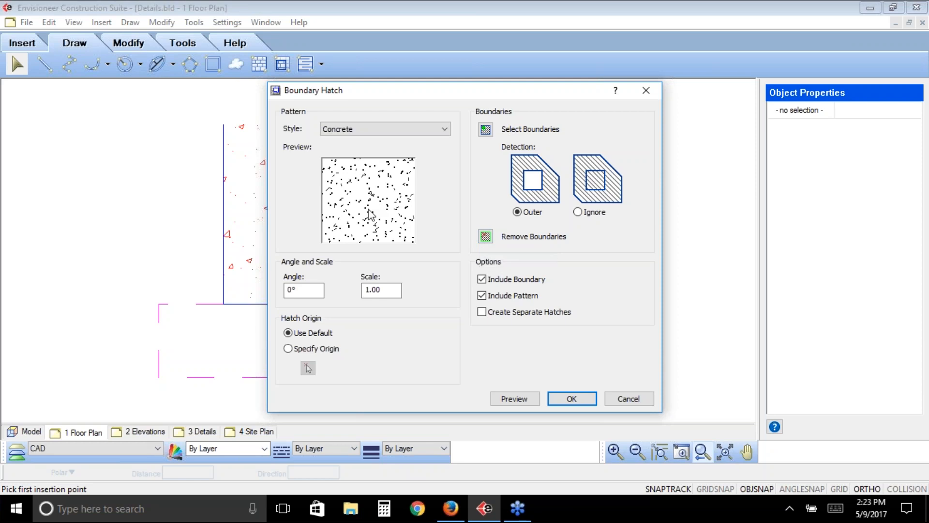
Exclude the boundary line from the footing's hatch, preview it and finish the hatch.
{"action": "left_click", "coordinate": [482, 280]}
{"action": "left_click", "coordinate": [506, 399]}
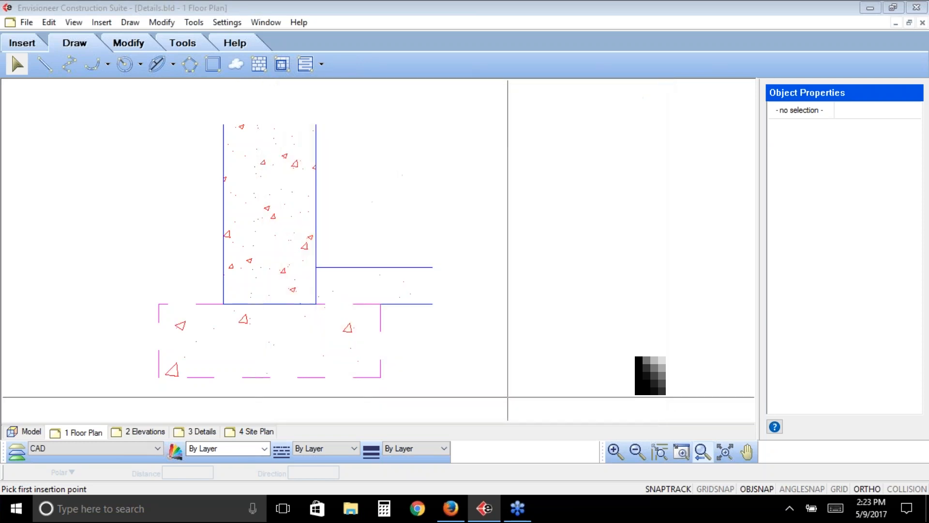
{"action": "left_click", "coordinate": [260, 332]}
{"action": "left_click", "coordinate": [298, 336]}
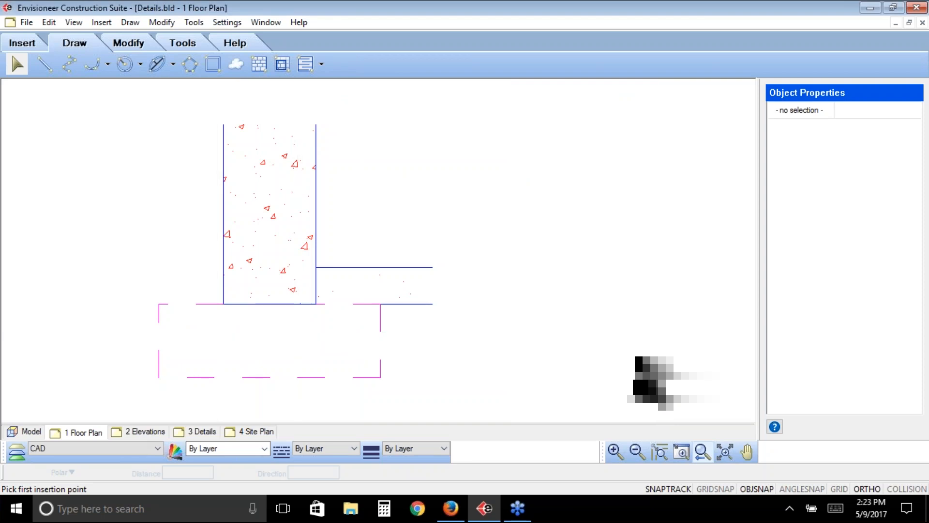
{"action": "right_click", "coordinate": [518, 237]}
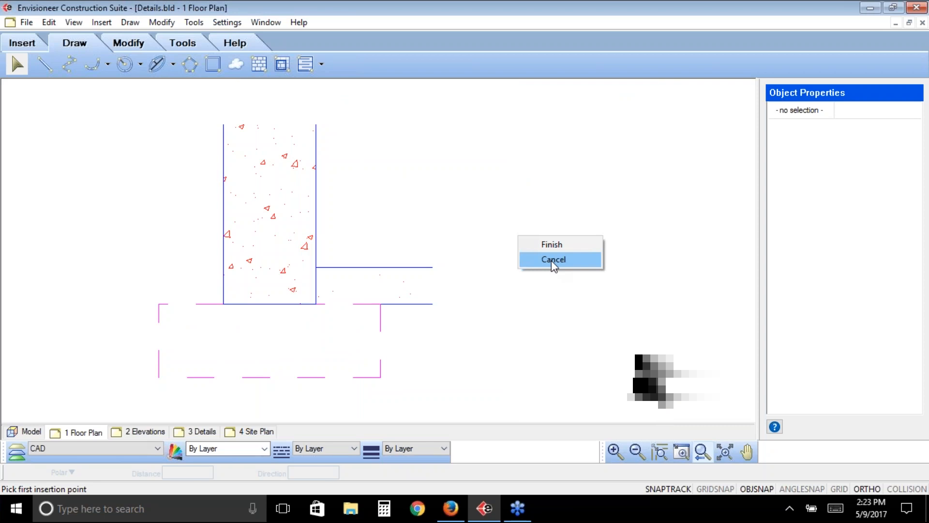
{"action": "left_click", "coordinate": [552, 245]}
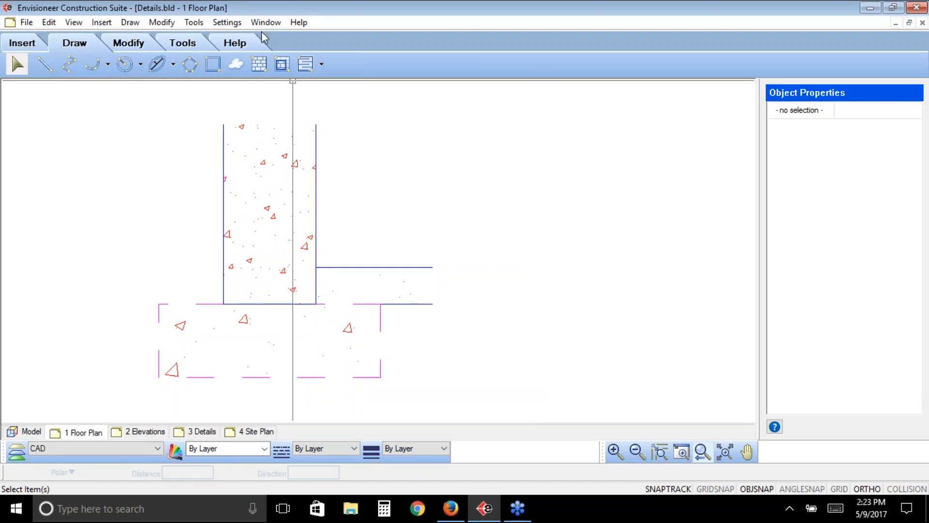
Draw 4" thick rigid insulation beneath the floor slab, from the footing's upper corner to the slab's outer end.
{"action": "left_click", "coordinate": [321, 64]}
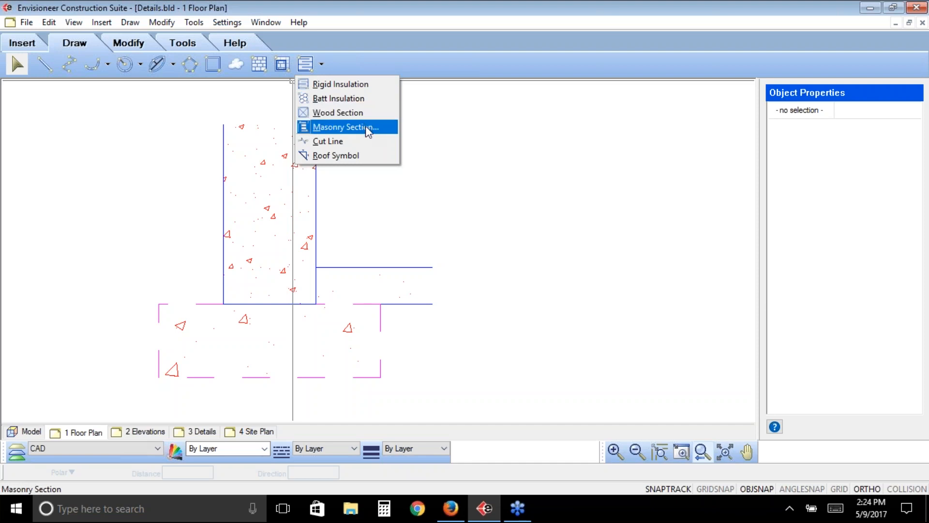
{"action": "left_click", "coordinate": [362, 90]}
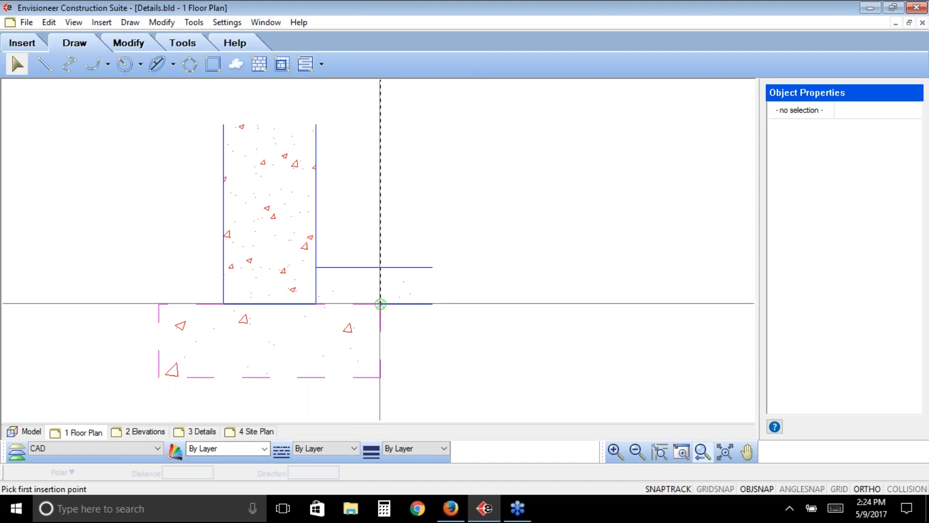
{"action": "left_click", "coordinate": [381, 304]}
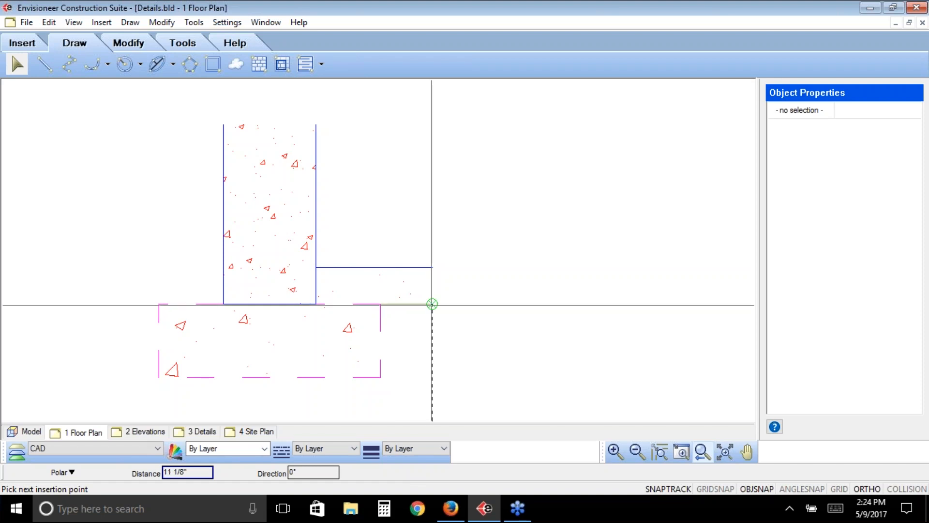
{"action": "left_click", "coordinate": [432, 304]}
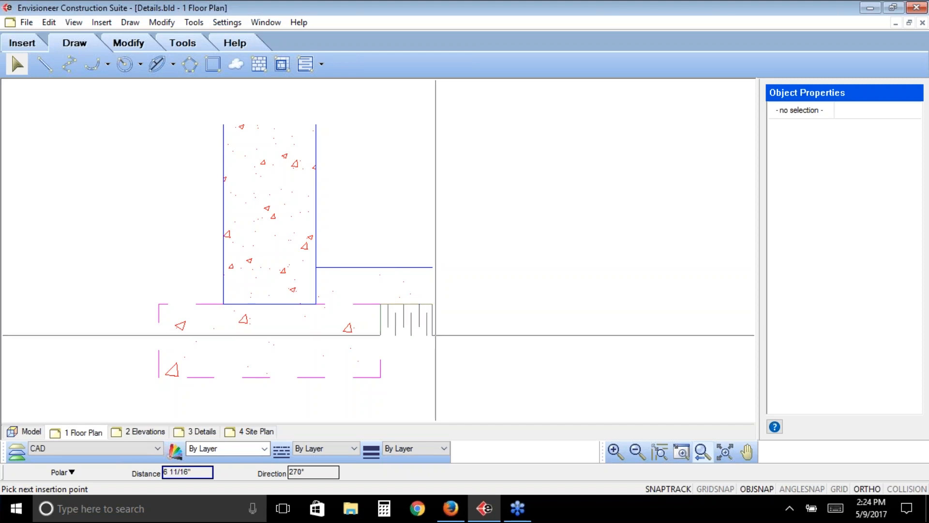
{"action": "type", "text": "4"}
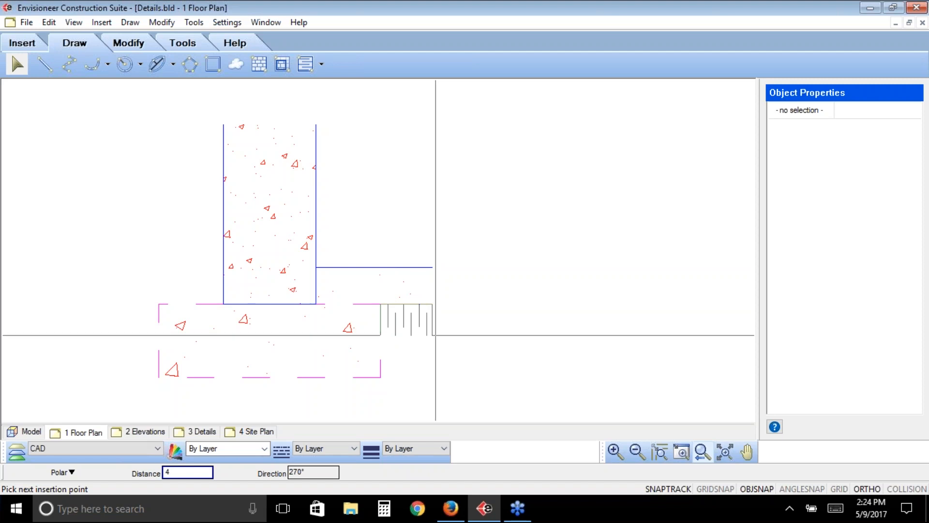
{"action": "key", "text": "Return"}
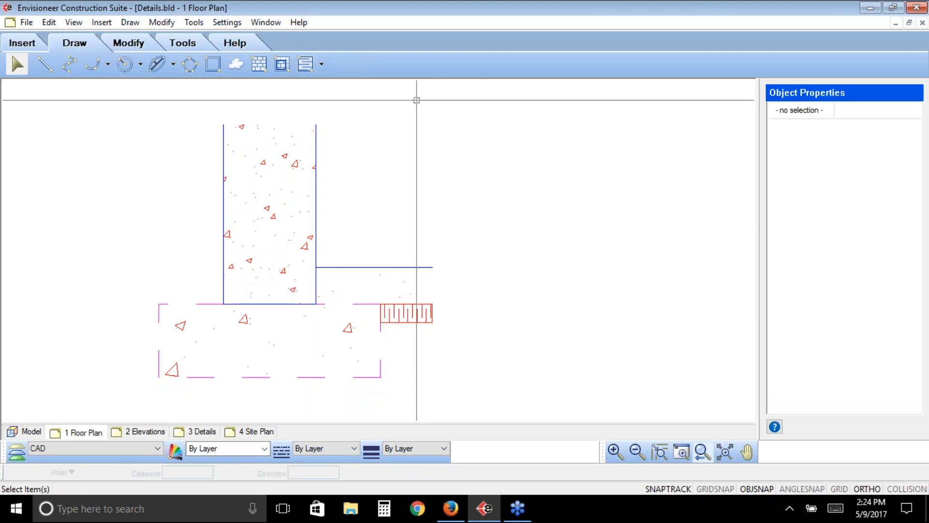
Draw 6" thick batt insulation along the foundation wall's inner face, from the slab surface up to the wall's upper end.
{"action": "left_click", "coordinate": [321, 64]}
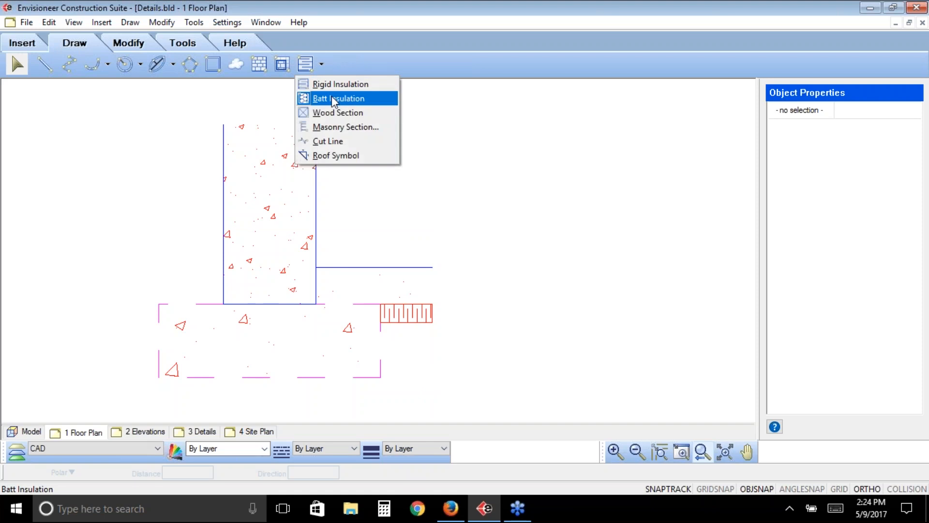
{"action": "left_click", "coordinate": [332, 99]}
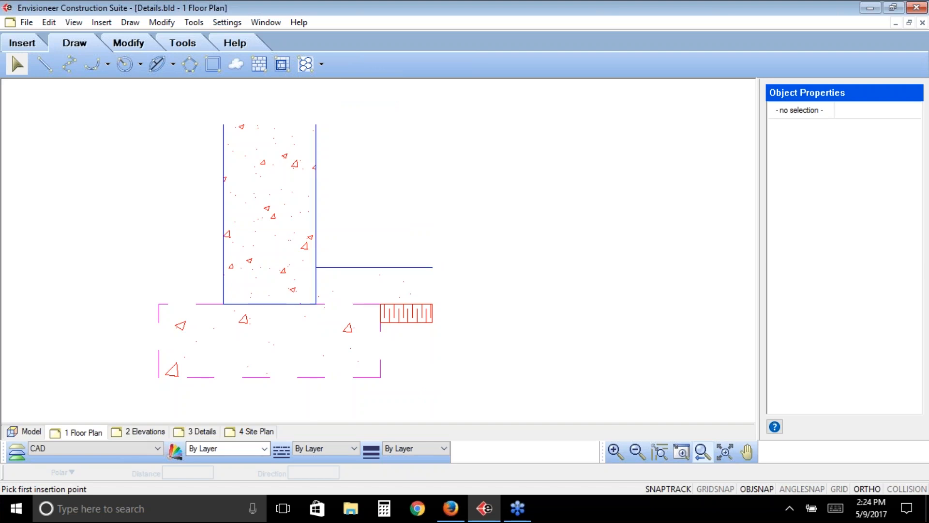
{"action": "left_click", "coordinate": [316, 267]}
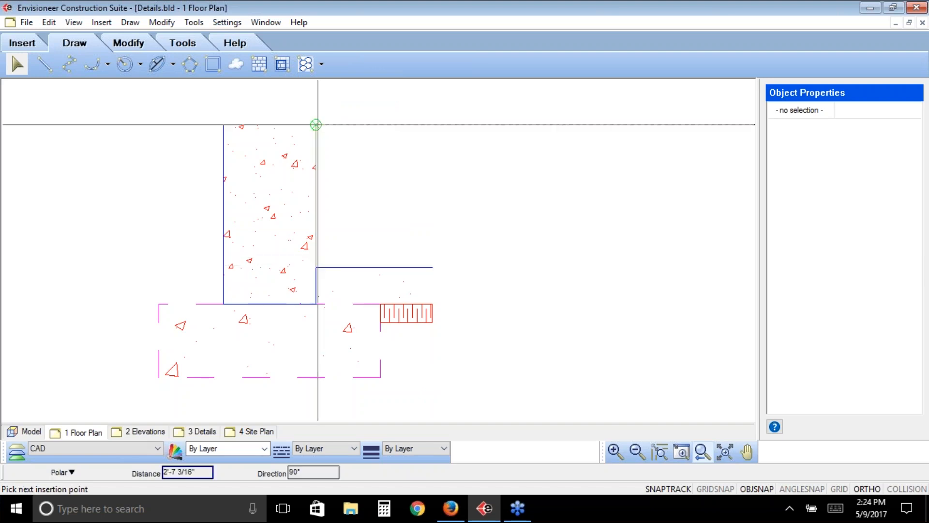
{"action": "left_click", "coordinate": [315, 124]}
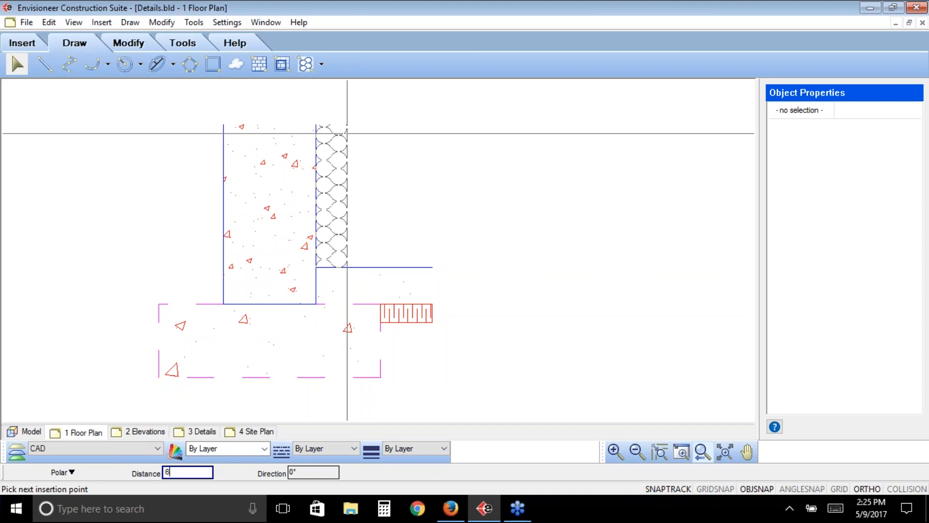
{"action": "left_click", "coordinate": [347, 133]}
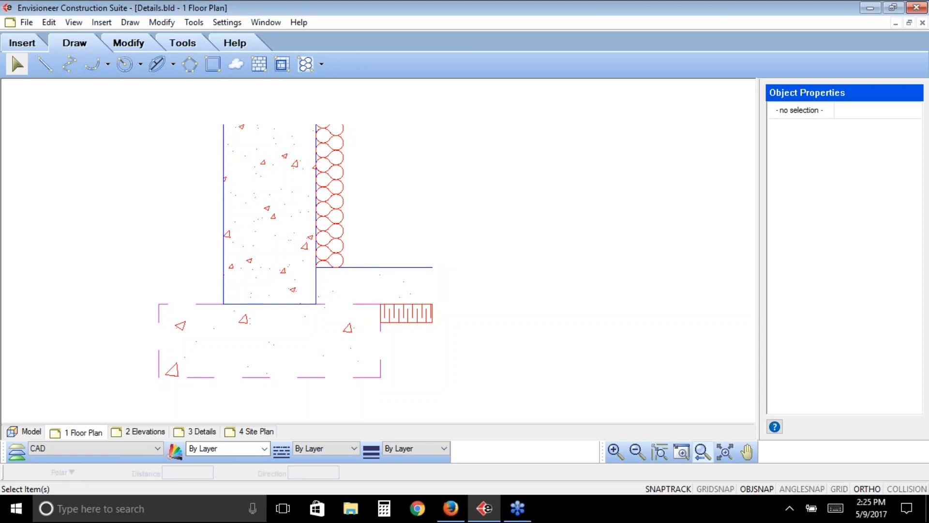
Create a text note in the Headings style reading "FOOTING DETAIL".
{"action": "left_click", "coordinate": [194, 22]}
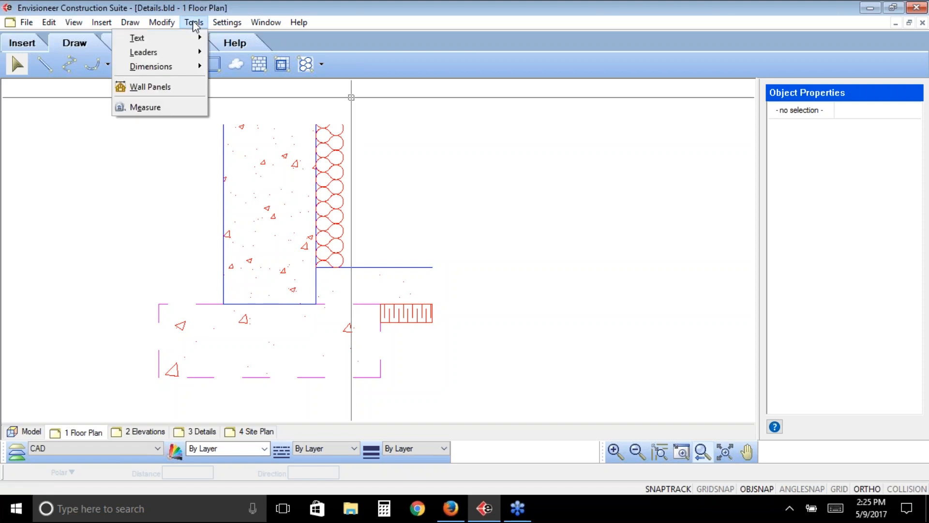
{"action": "mouse_move", "coordinate": [195, 38]}
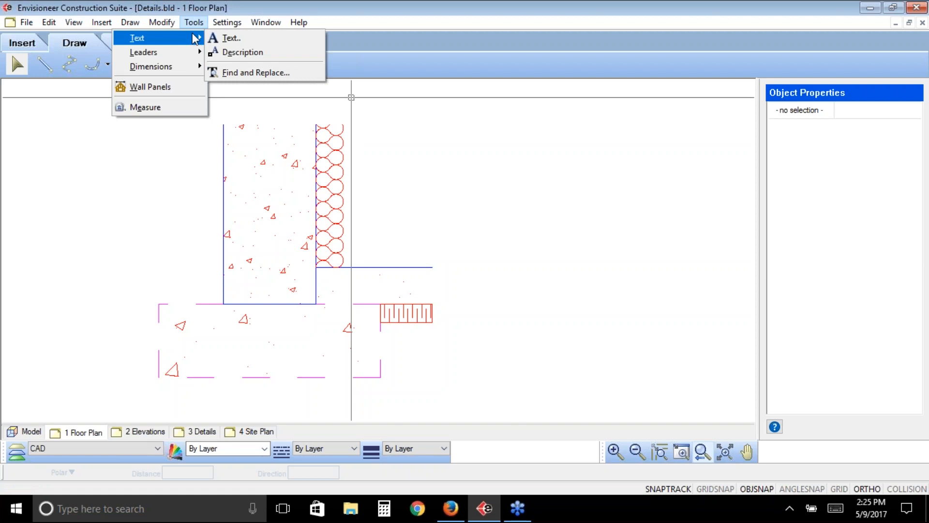
{"action": "left_click", "coordinate": [231, 40]}
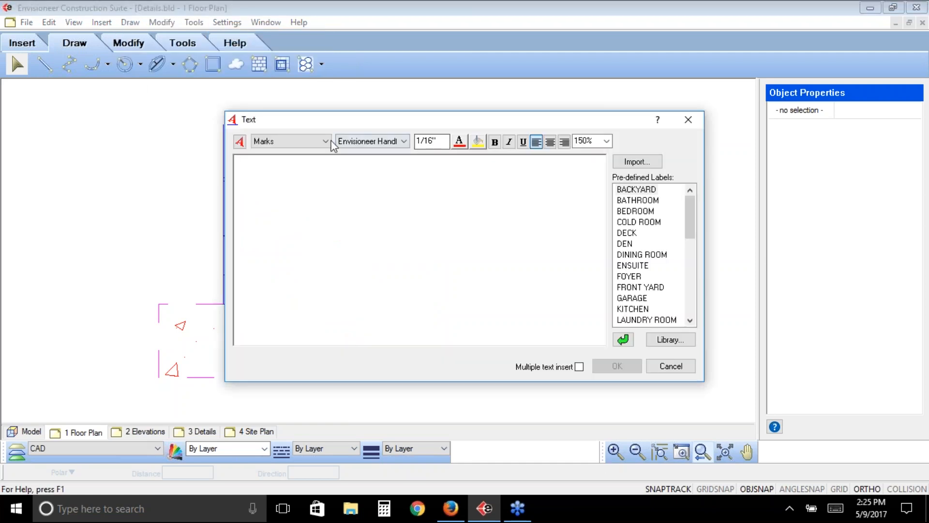
{"action": "left_click", "coordinate": [331, 141]}
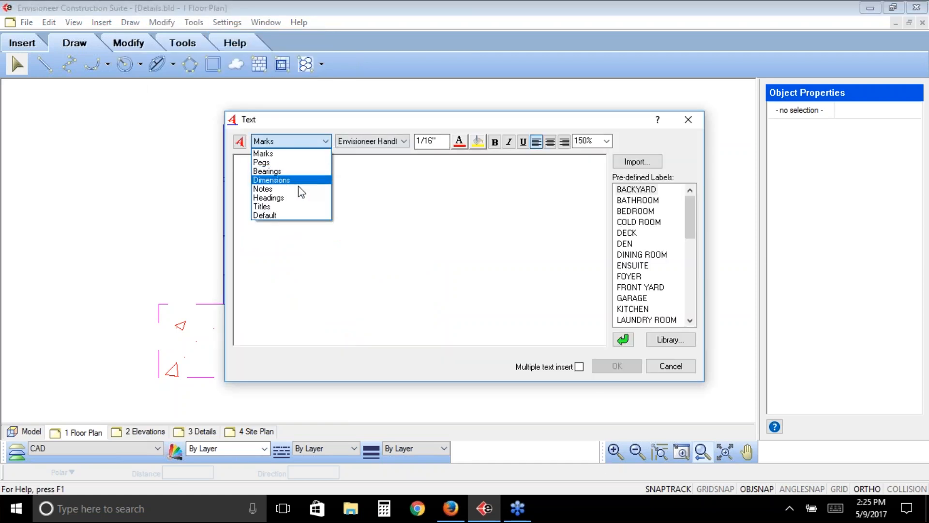
{"action": "left_click", "coordinate": [290, 198]}
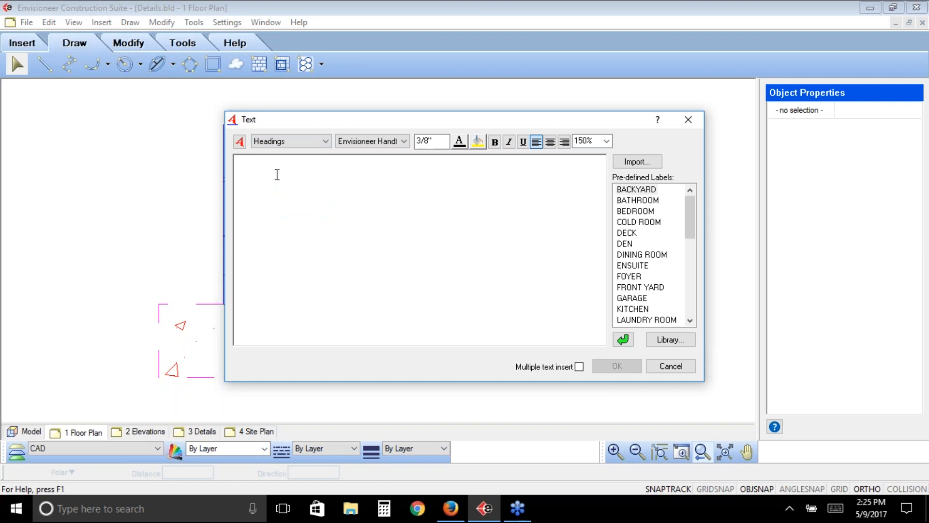
{"action": "type", "text": "FOOT"}
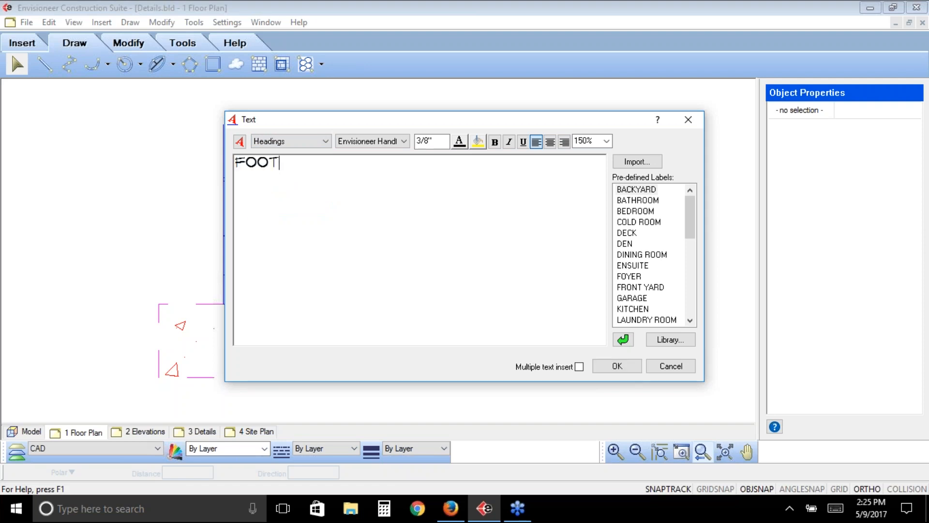
{"action": "type", "text": "ING DETAIL"}
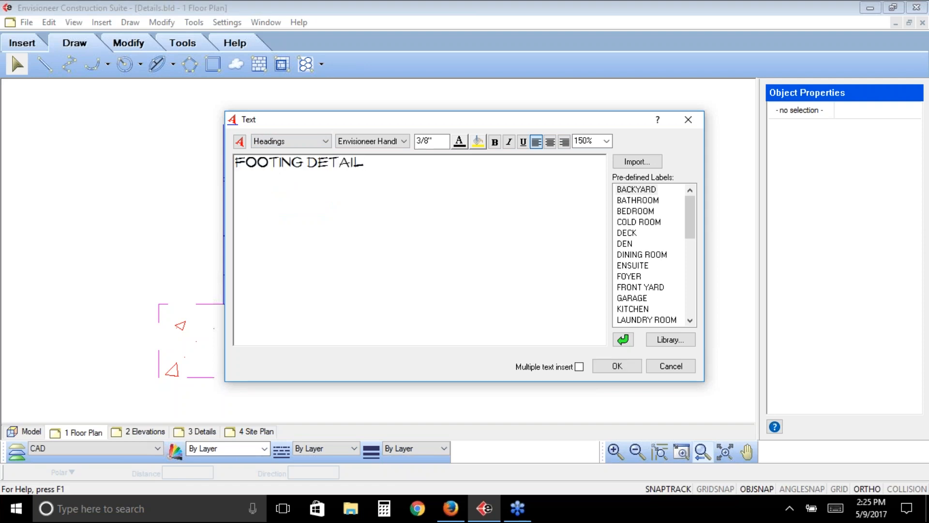
Underline the whole heading and place it below the footing.
{"action": "key", "text": "ctrl+a"}
{"action": "key", "text": "ctrl+u"}
{"action": "left_click", "coordinate": [616, 367]}
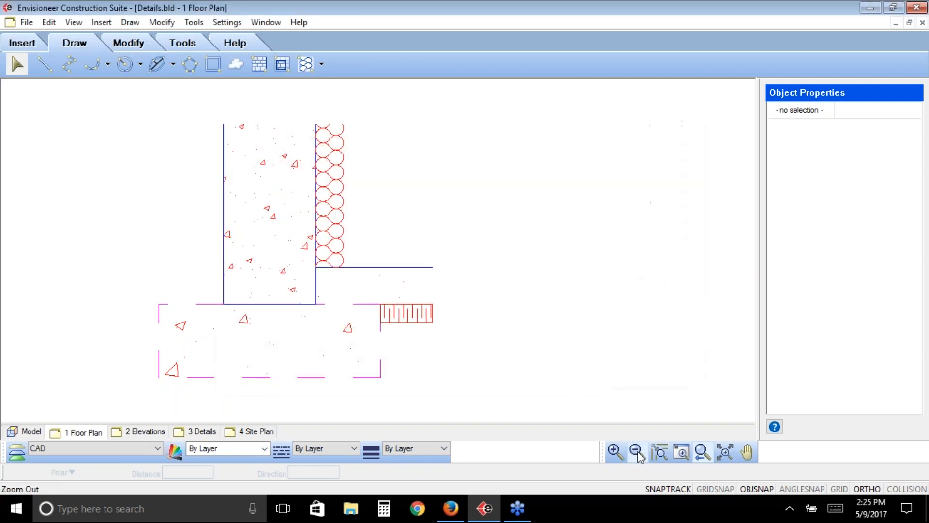
{"action": "left_click", "coordinate": [638, 453]}
{"action": "left_click", "coordinate": [637, 455]}
{"action": "left_click", "coordinate": [637, 455]}
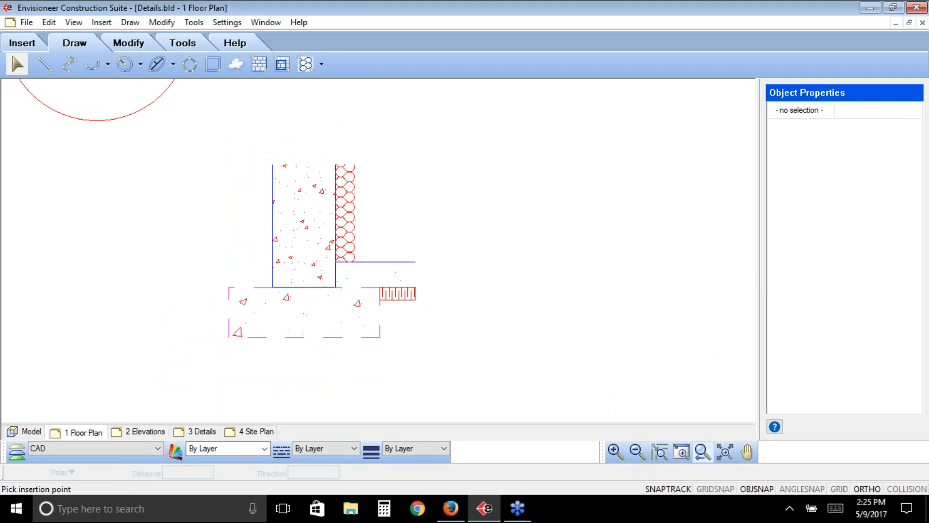
{"action": "left_click", "coordinate": [217, 401]}
{"action": "left_click", "coordinate": [637, 452]}
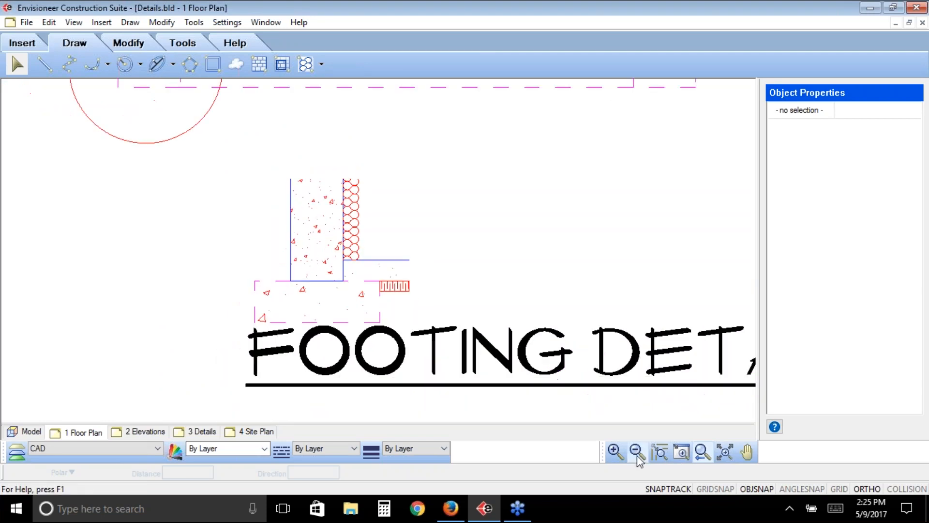
Set the FOOTING DETAIL heading's height to 1/8" and its color to Black, then deselect it.
{"action": "left_click", "coordinate": [399, 345]}
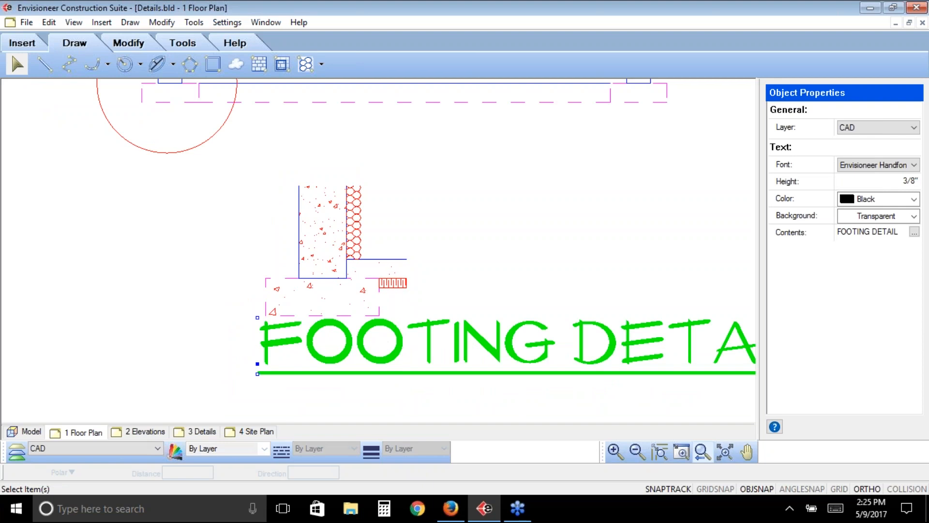
{"action": "left_click", "coordinate": [904, 181]}
{"action": "left_click", "coordinate": [915, 181]}
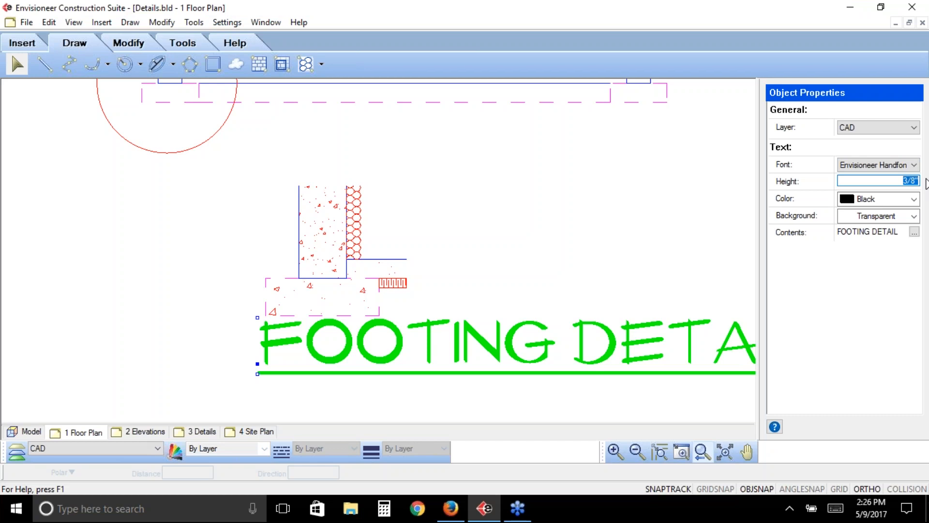
{"action": "type", "text": "1/8"}
{"action": "left_click", "coordinate": [893, 200]}
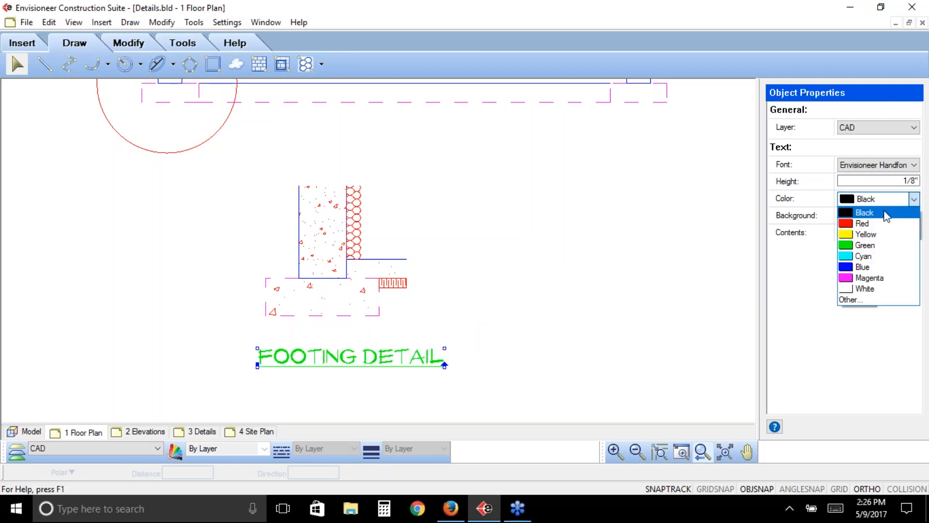
{"action": "left_click", "coordinate": [886, 210]}
{"action": "left_click", "coordinate": [484, 266]}
Move the FOOTING DETAIL heading up so it sits directly beneath the footing, and deselect it.
{"action": "left_click", "coordinate": [304, 361]}
{"action": "left_click_drag", "start_coordinate": [257, 362], "coordinate": [257, 344]}
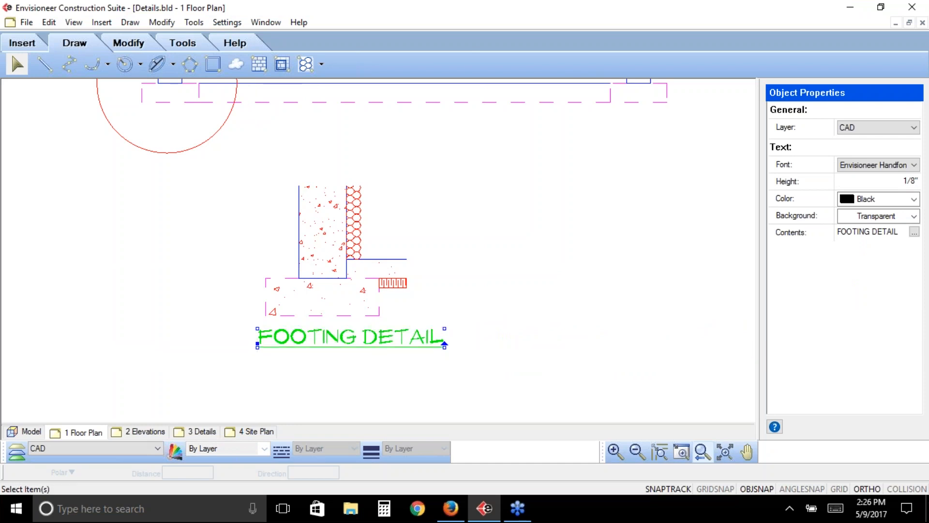
{"action": "key", "text": "Escape"}
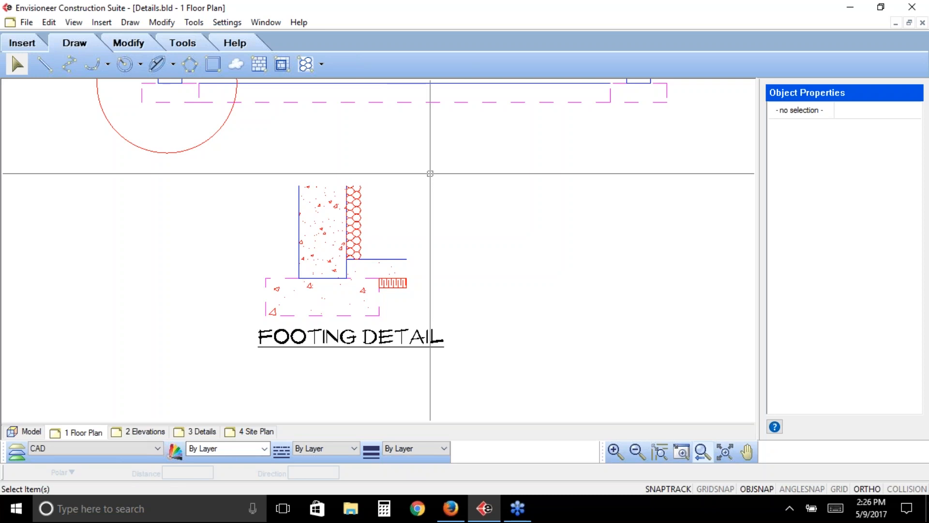
Start defining a block named "Footing Detail" and pick its base point at the start of the heading's underline.
{"action": "left_click", "coordinate": [102, 22]}
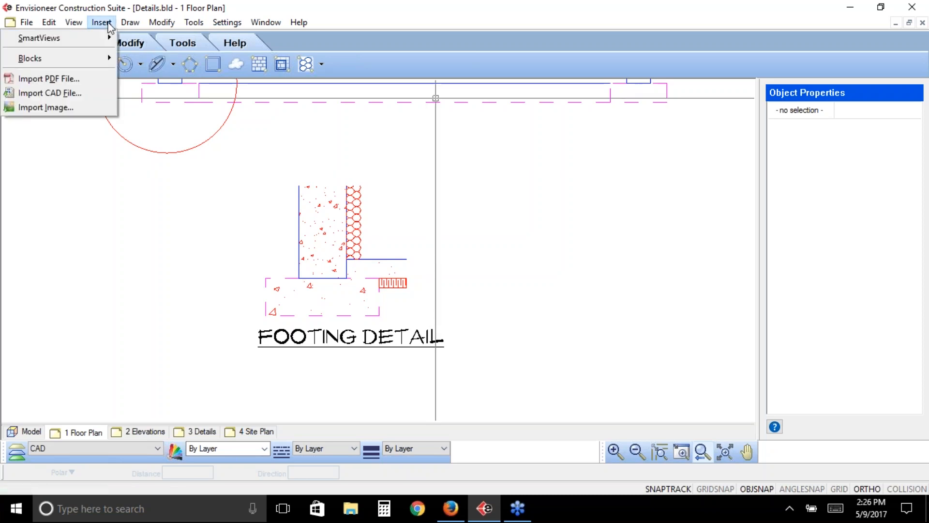
{"action": "mouse_move", "coordinate": [104, 58]}
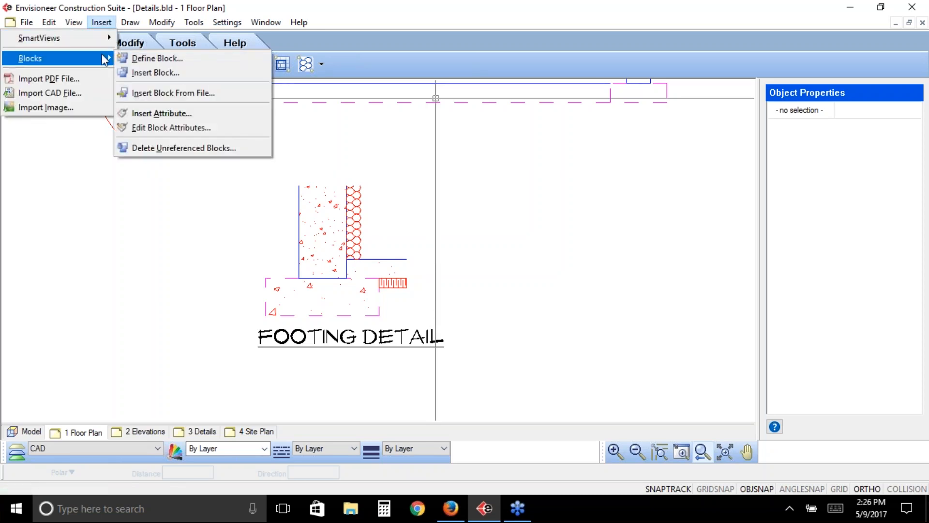
{"action": "left_click", "coordinate": [195, 58]}
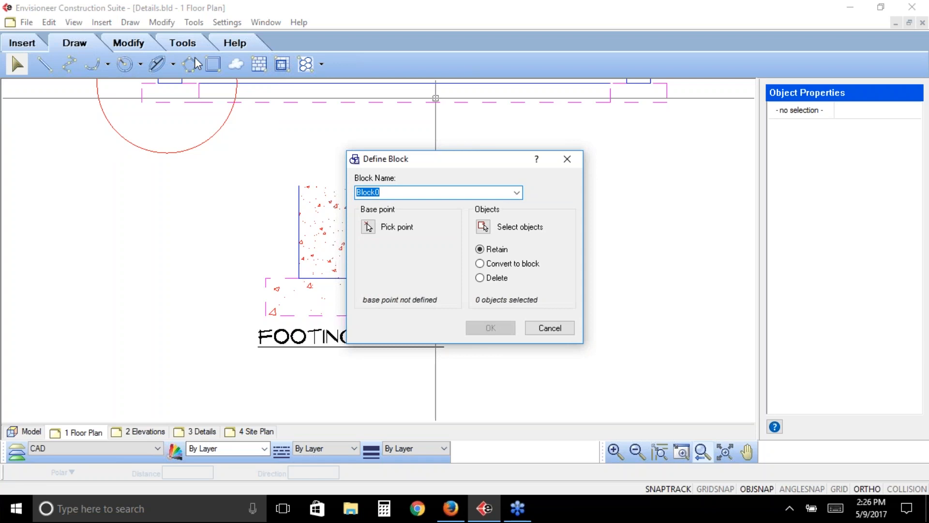
{"action": "type", "text": "fOOT"}
{"action": "key", "text": "BackSpace"}
{"action": "key", "text": "BackSpace"}
{"action": "key", "text": "BackSpace"}
{"action": "key", "text": "BackSpace"}
{"action": "type", "text": "Footing Deya"}
{"action": "key", "text": "BackSpace"}
{"action": "key", "text": "BackSpace"}
{"action": "type", "text": "tail"}
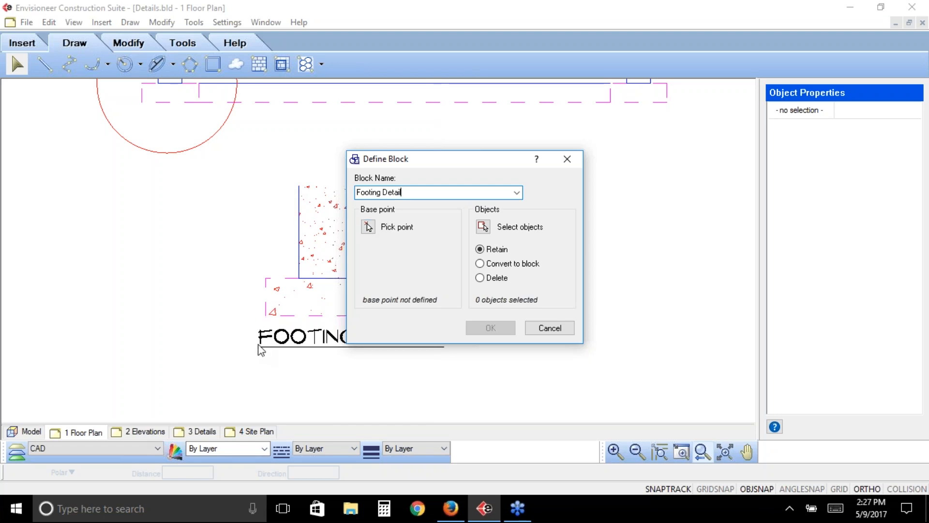
{"action": "left_click", "coordinate": [369, 227]}
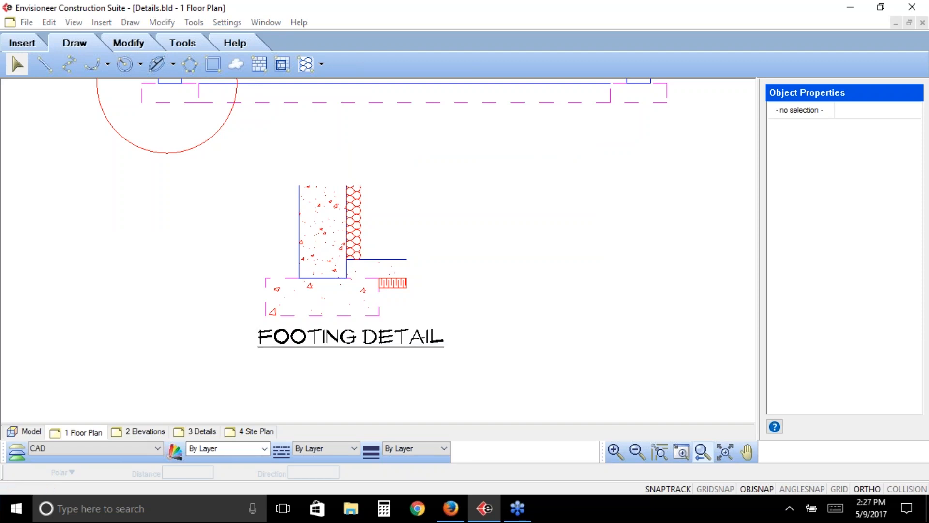
{"action": "left_click", "coordinate": [821, 392]}
{"action": "left_click", "coordinate": [820, 350]}
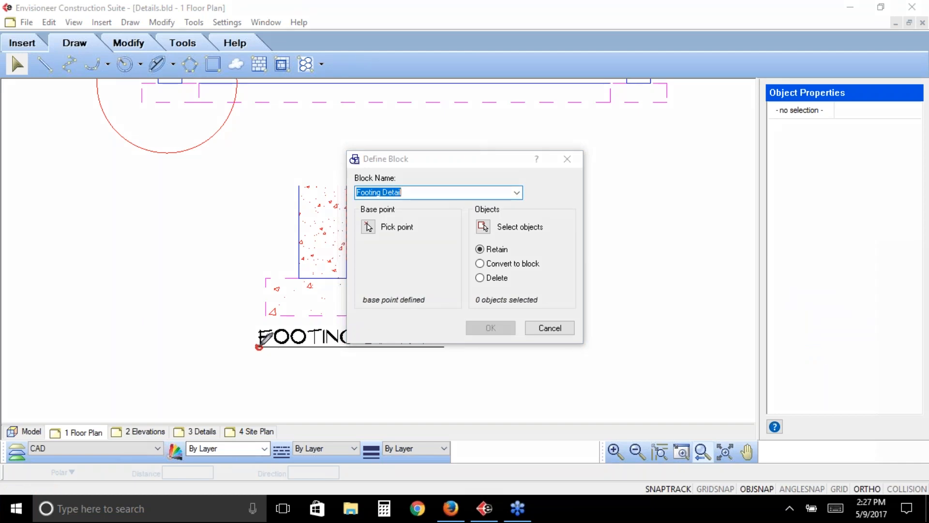
{"action": "left_click_drag", "start_coordinate": [259, 346], "coordinate": [369, 227]}
{"action": "left_click_drag", "start_coordinate": [360, 308], "coordinate": [426, 308]}
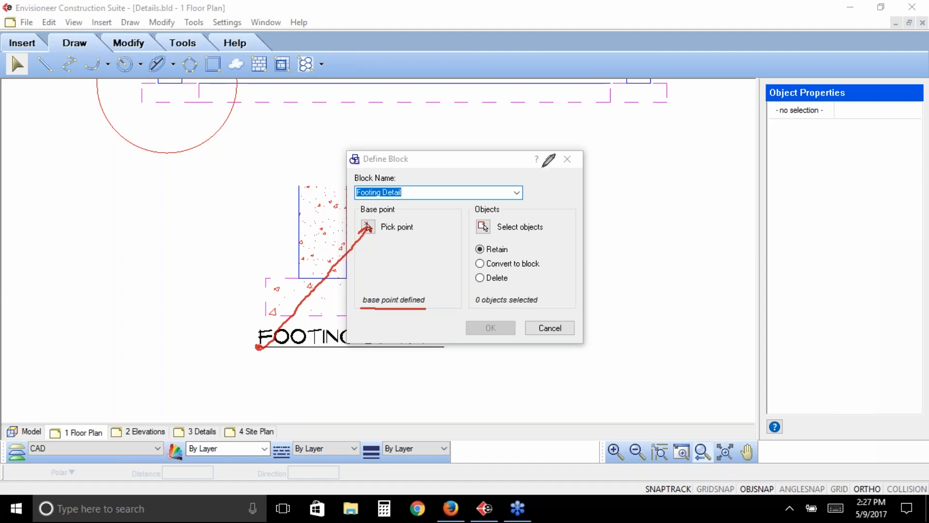
{"action": "right_click", "coordinate": [562, 230]}
{"action": "left_click", "coordinate": [596, 315]}
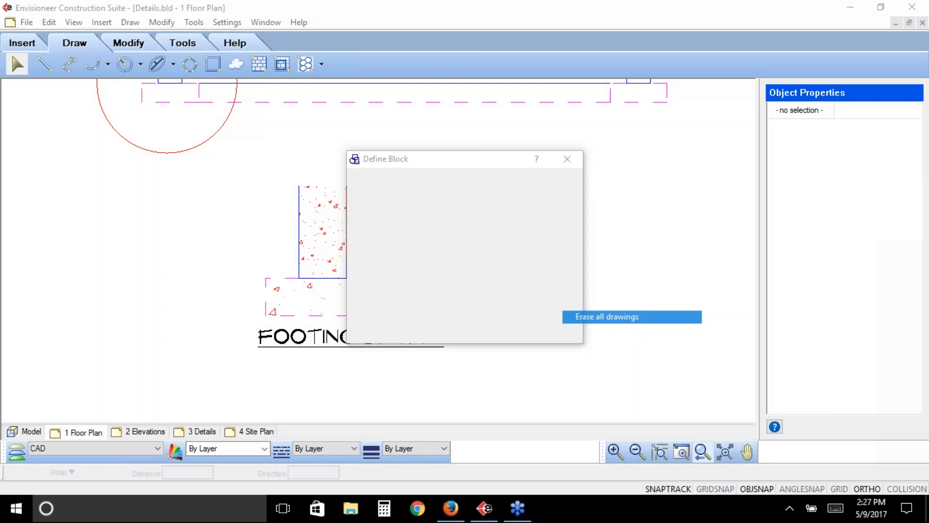
{"action": "right_click", "coordinate": [534, 229]}
{"action": "left_click", "coordinate": [562, 234]}
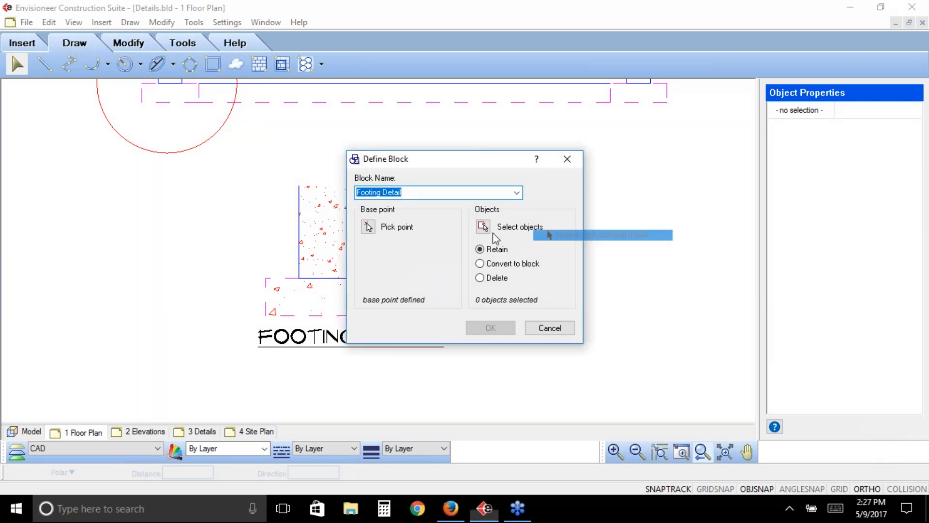
Select the whole footing drawing and its heading as the block's objects, retain the originals, and finish the block definition.
{"action": "left_click", "coordinate": [484, 226]}
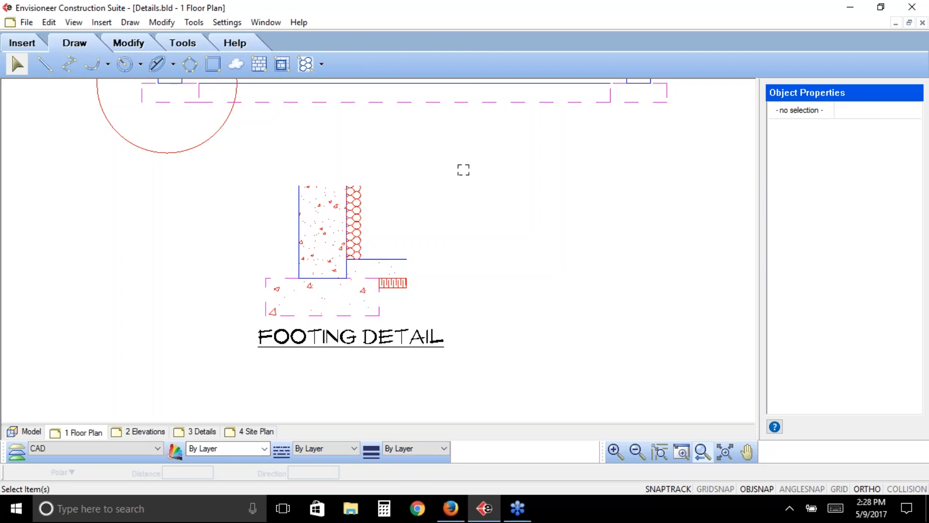
{"action": "left_click_drag", "start_coordinate": [469, 164], "coordinate": [238, 371]}
{"action": "left_click_drag", "start_coordinate": [231, 370], "coordinate": [226, 372]}
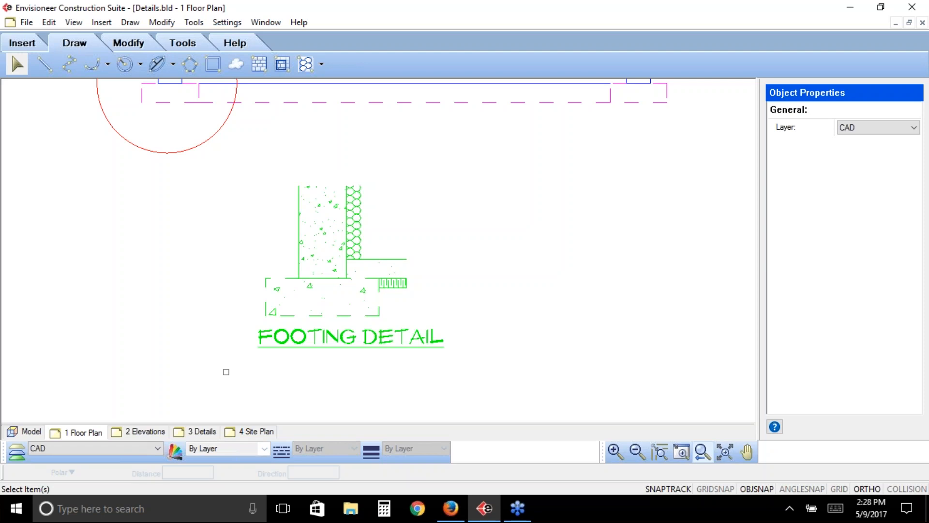
{"action": "right_click", "coordinate": [426, 187]}
{"action": "left_click", "coordinate": [442, 196]}
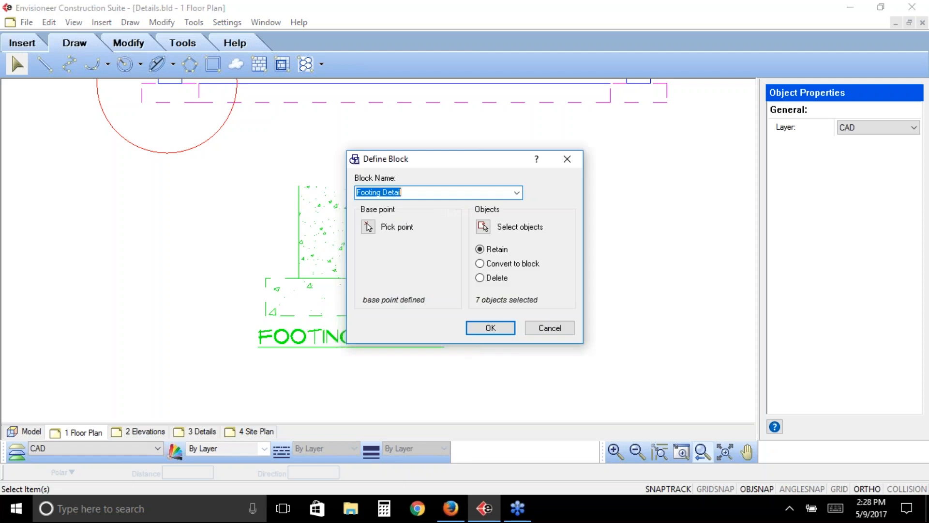
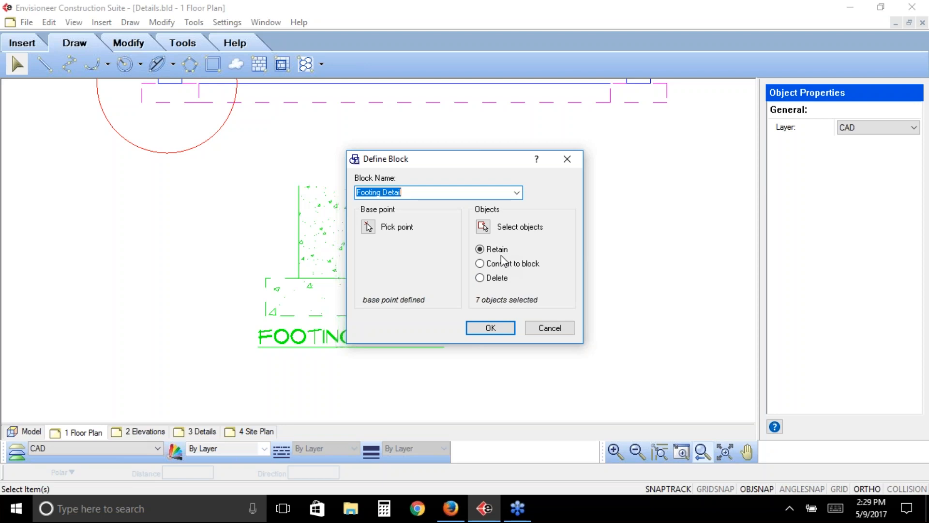
{"action": "left_click", "coordinate": [504, 328]}
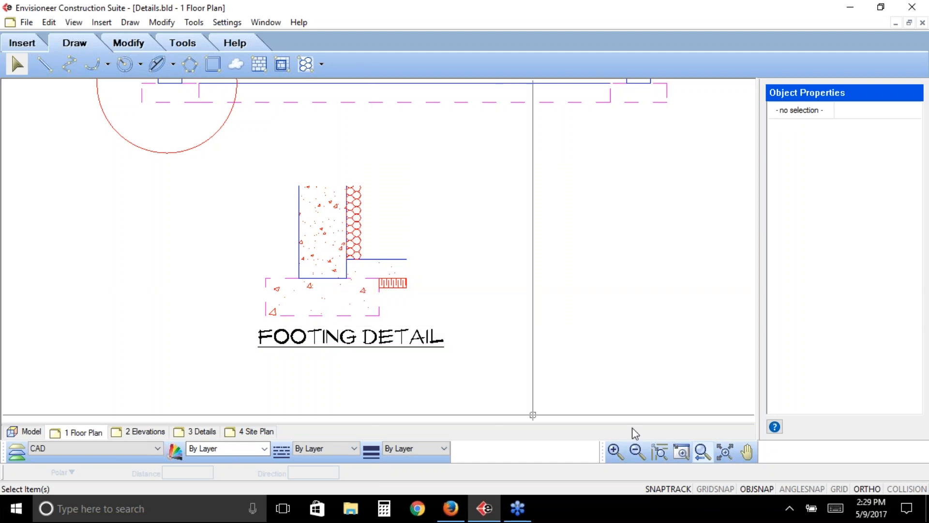
Insert a single instance of the Footing Detail block beside the original detail, level with its heading.
{"action": "left_click", "coordinate": [638, 454]}
{"action": "left_click", "coordinate": [638, 454]}
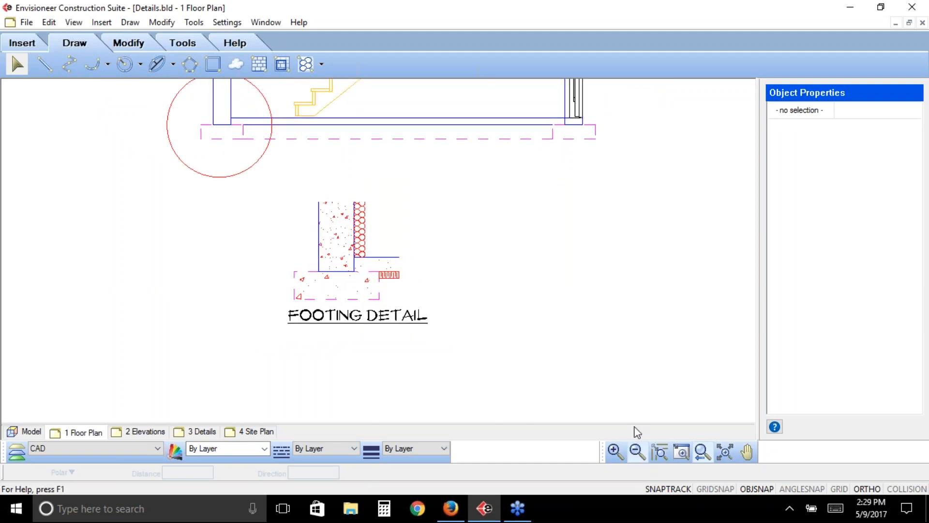
{"action": "left_click", "coordinate": [102, 23]}
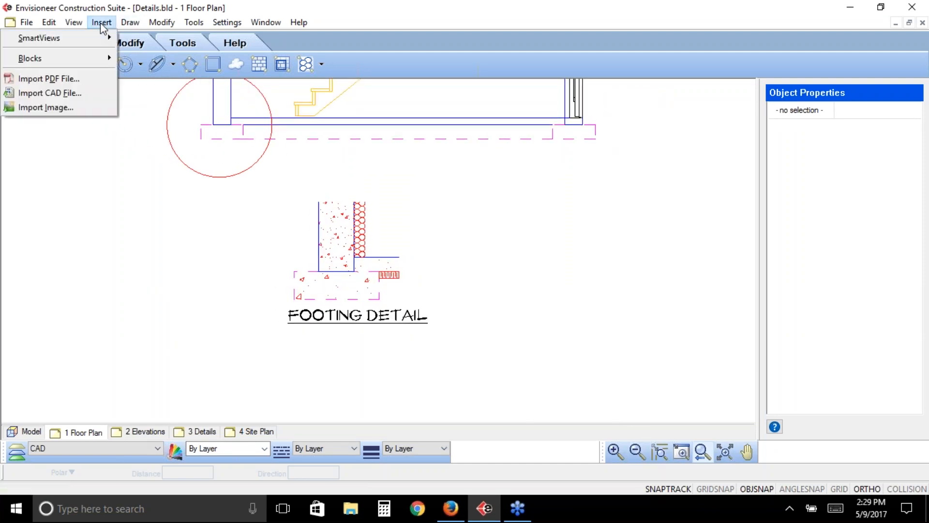
{"action": "mouse_move", "coordinate": [100, 58]}
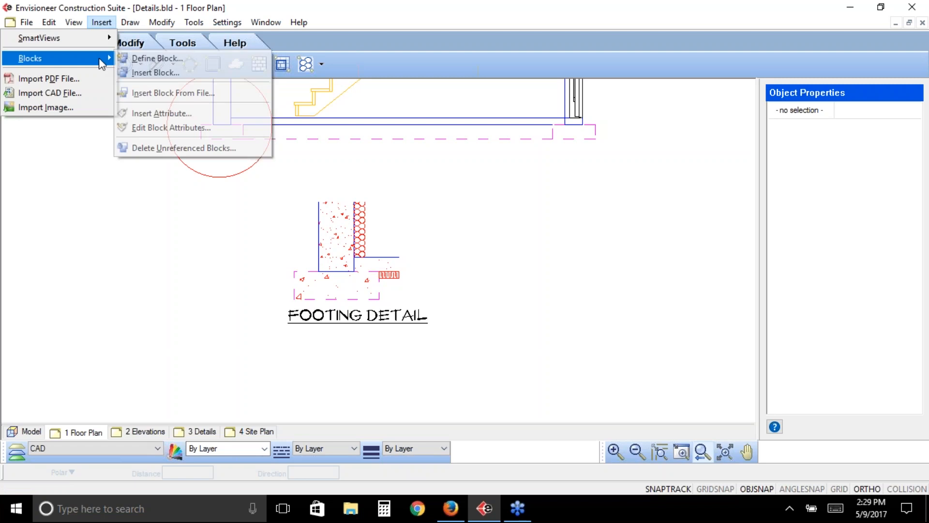
{"action": "left_click", "coordinate": [157, 72]}
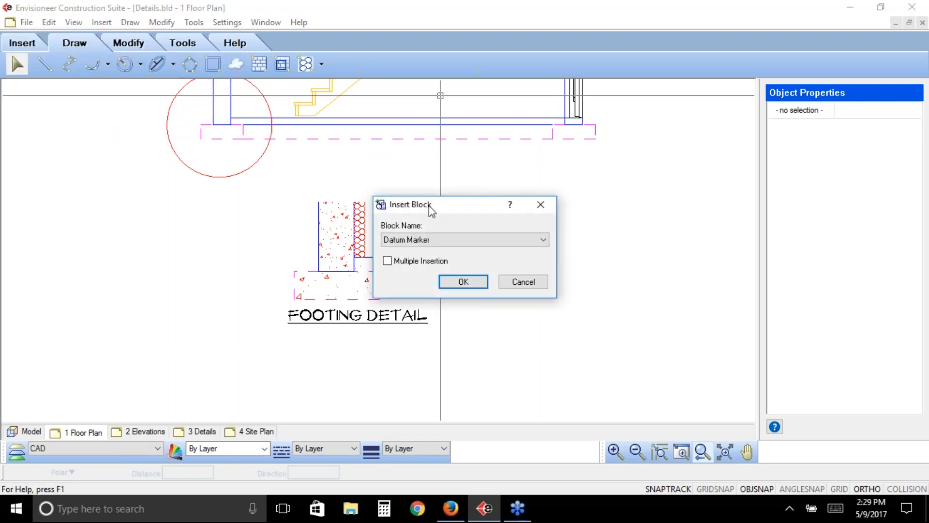
{"action": "left_click", "coordinate": [506, 239]}
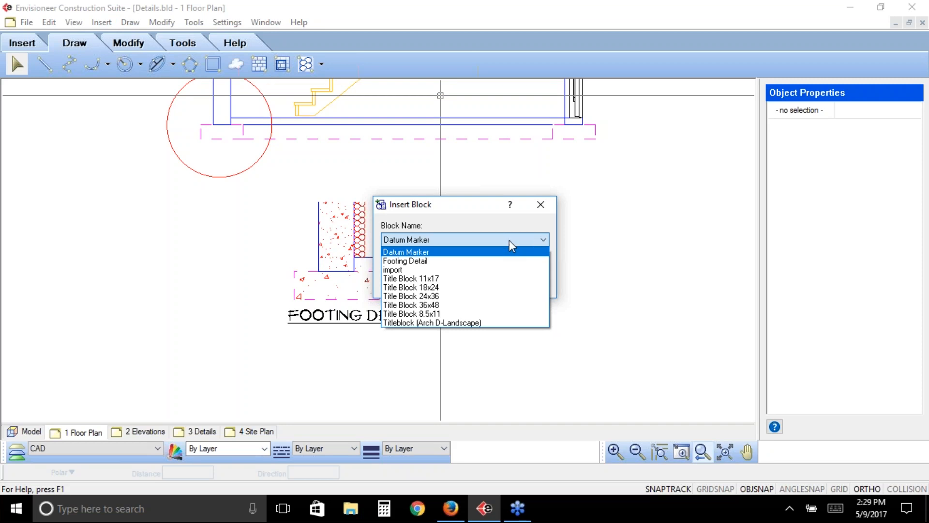
{"action": "left_click", "coordinate": [446, 262]}
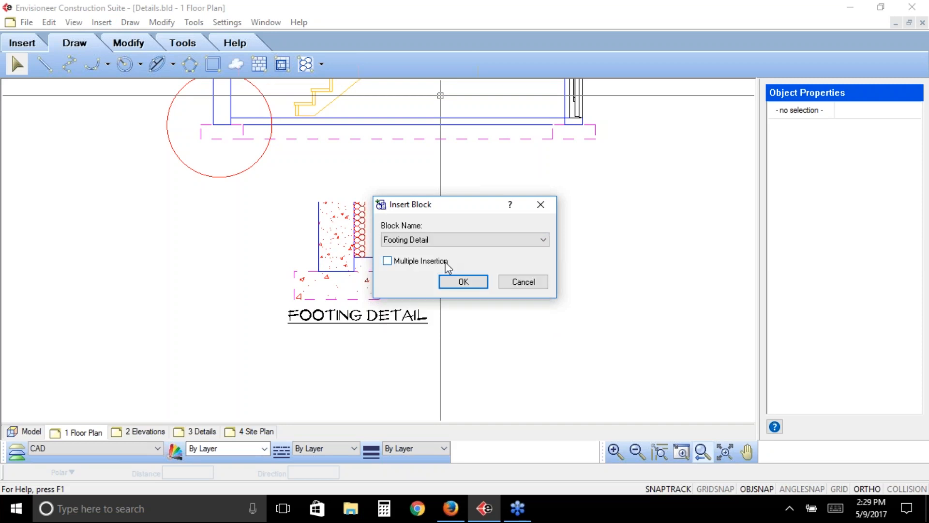
{"action": "left_click", "coordinate": [463, 281]}
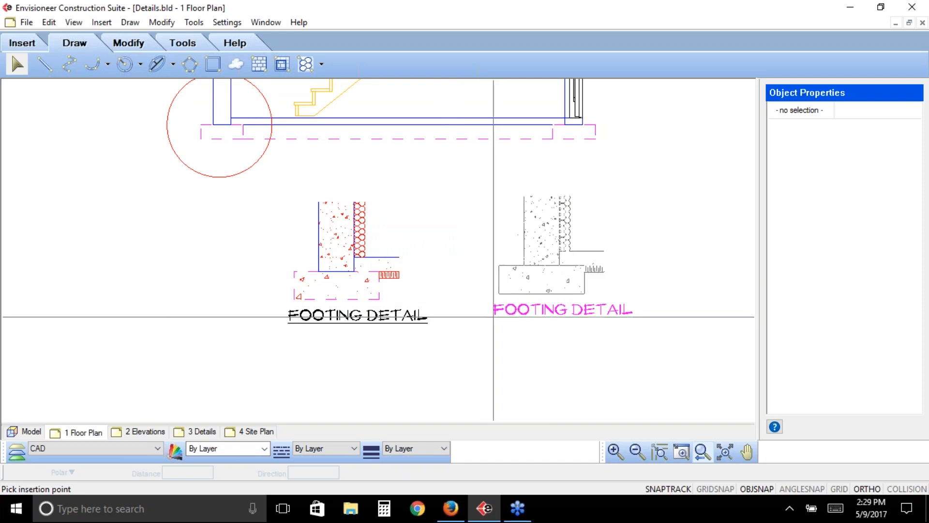
{"action": "left_click", "coordinate": [486, 322]}
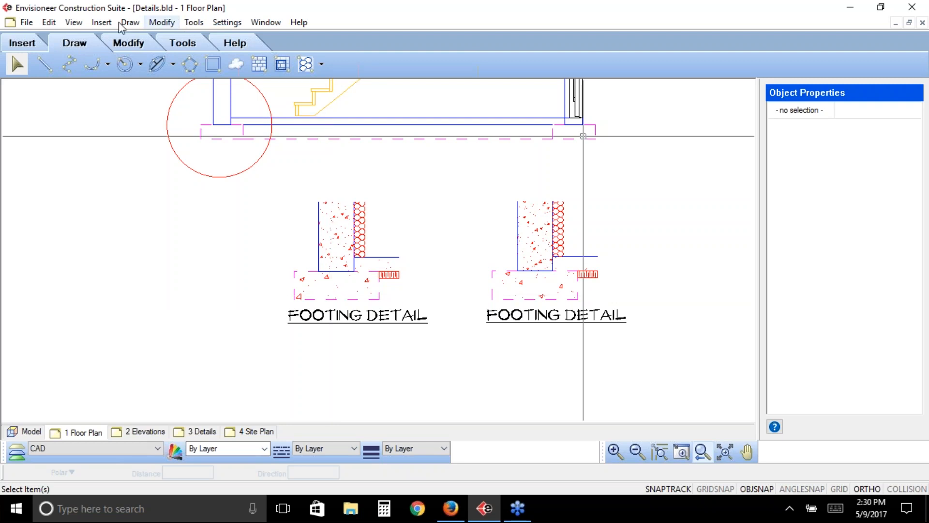
{"action": "left_click", "coordinate": [103, 23]}
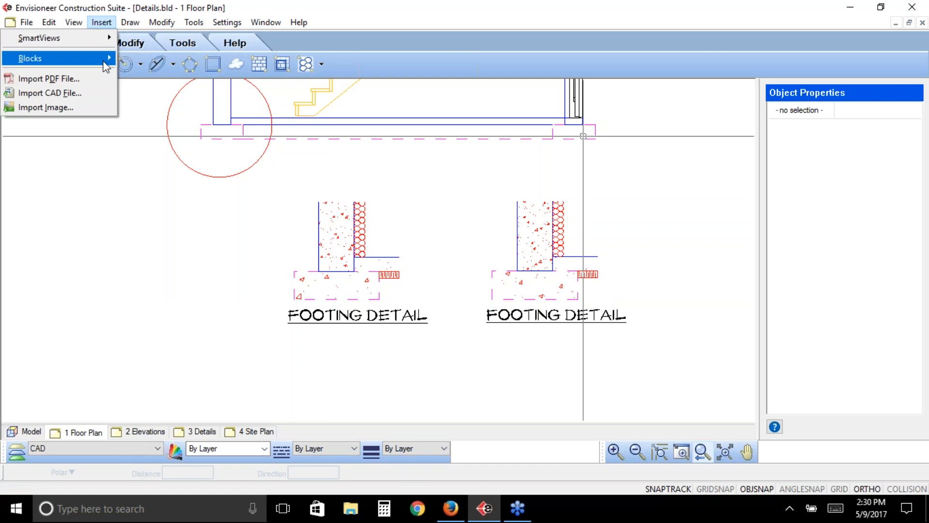
{"action": "mouse_move", "coordinate": [107, 60]}
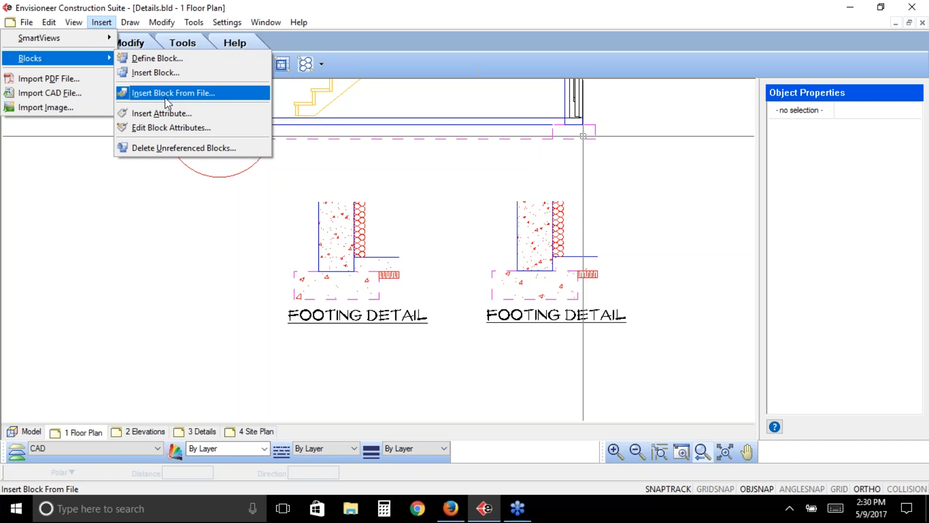
{"action": "left_click", "coordinate": [171, 256]}
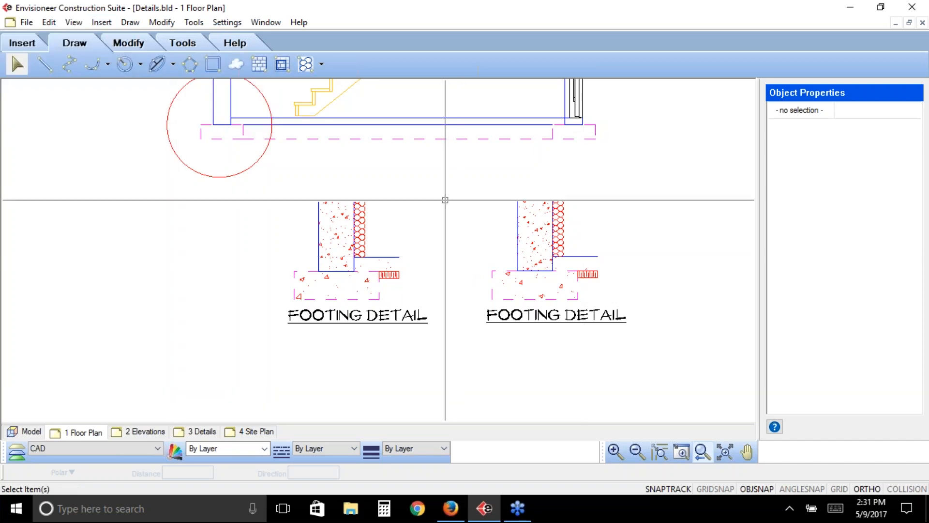
Copy the original footing detail with its heading and paste it onto the upper part of the 2 Elevations sheet.
{"action": "left_click_drag", "start_coordinate": [445, 199], "coordinate": [284, 342]}
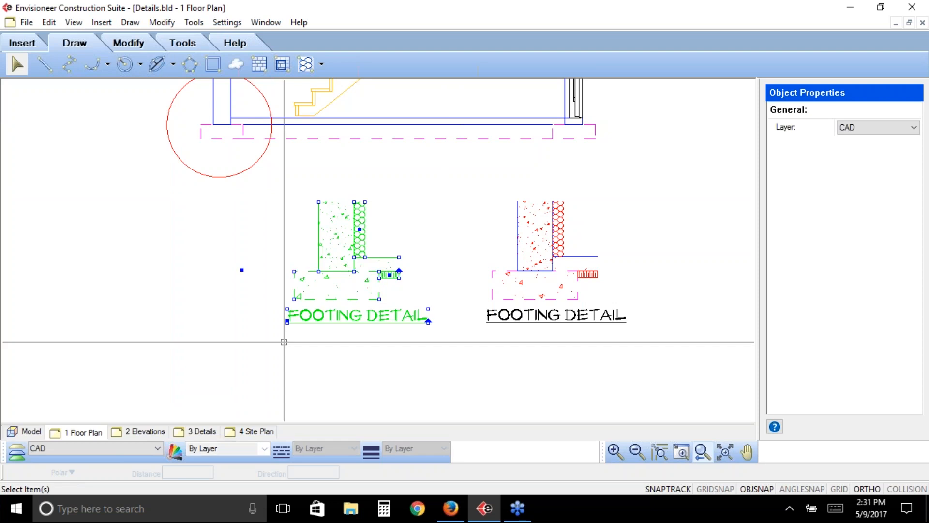
{"action": "key", "text": "alt+e"}
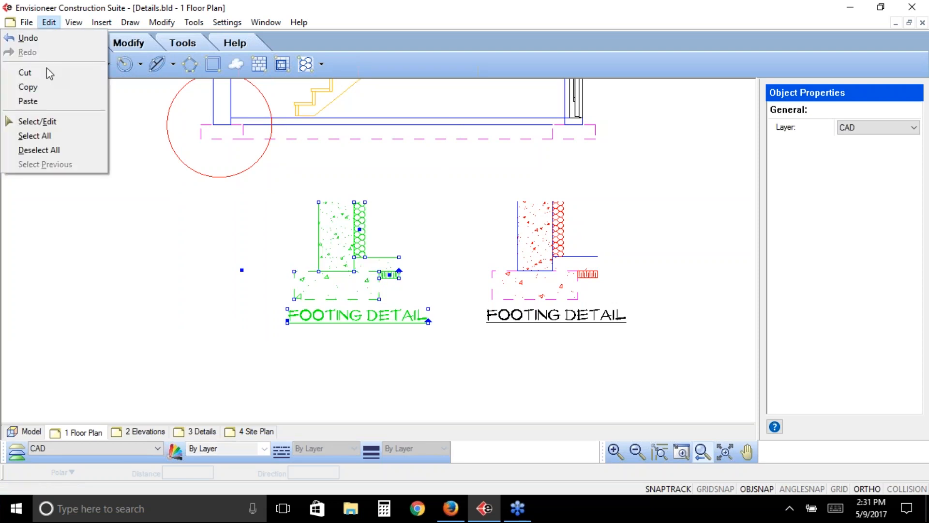
{"action": "left_click", "coordinate": [52, 88]}
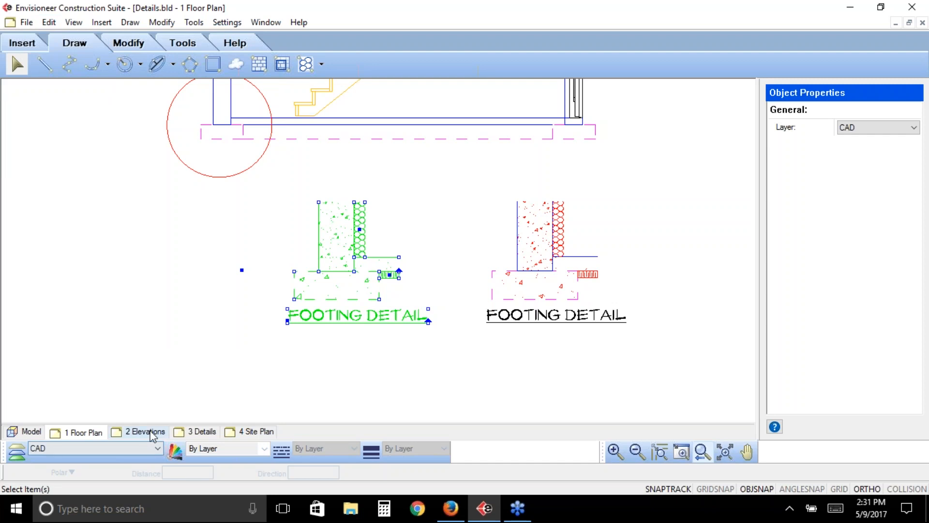
{"action": "left_click", "coordinate": [152, 433]}
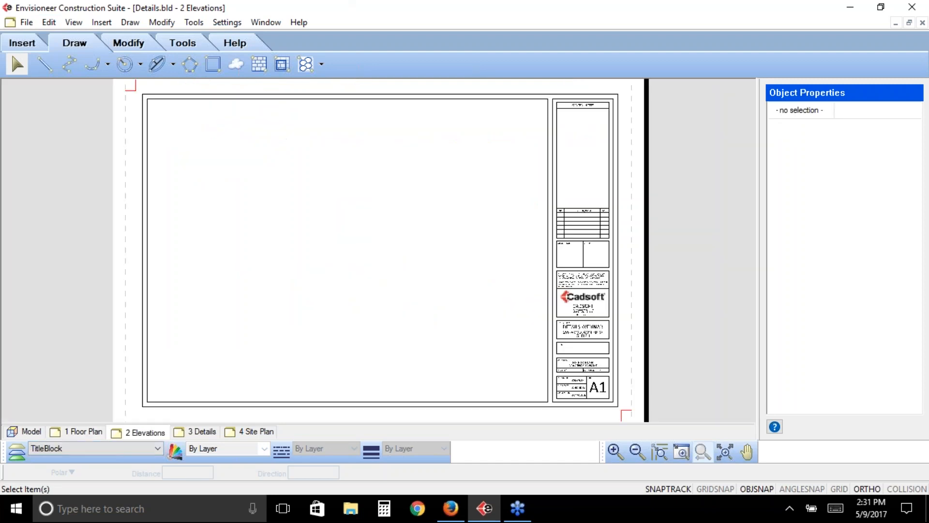
{"action": "left_click", "coordinate": [51, 23]}
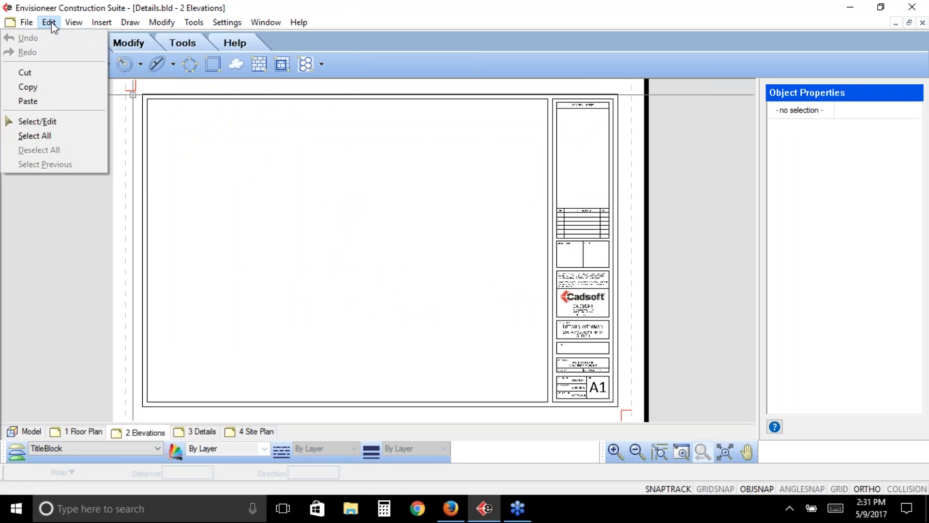
{"action": "left_click", "coordinate": [57, 101]}
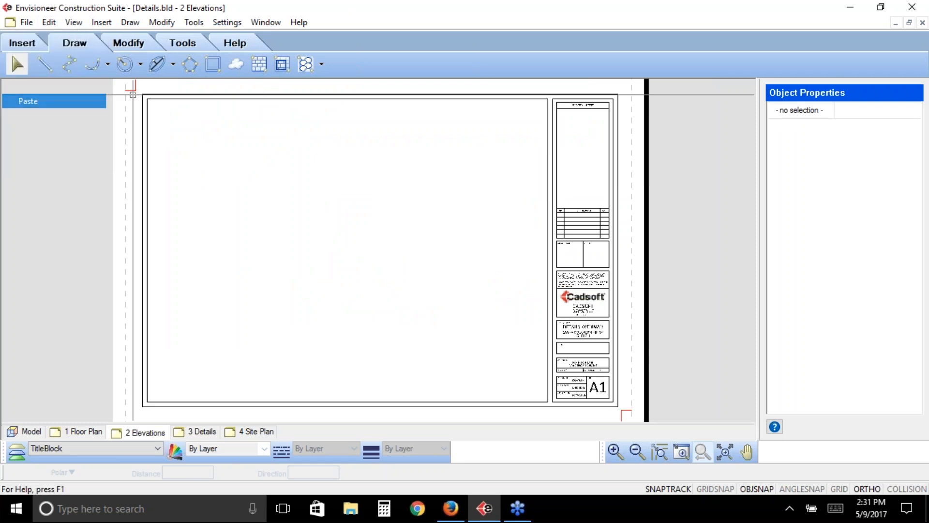
{"action": "left_click", "coordinate": [234, 157]}
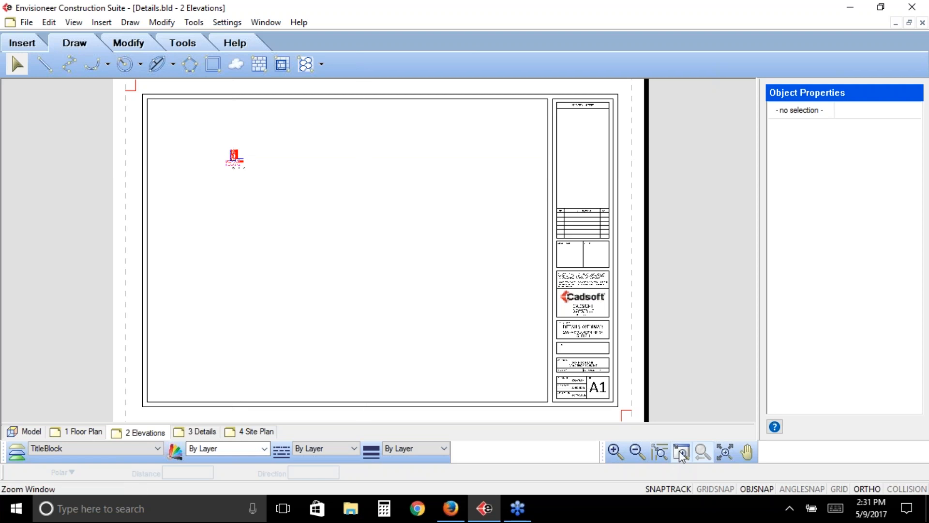
Delete the Title Block 24x36 from the 2 Elevations sheet so only the footing detail is left.
{"action": "left_click", "coordinate": [237, 97]}
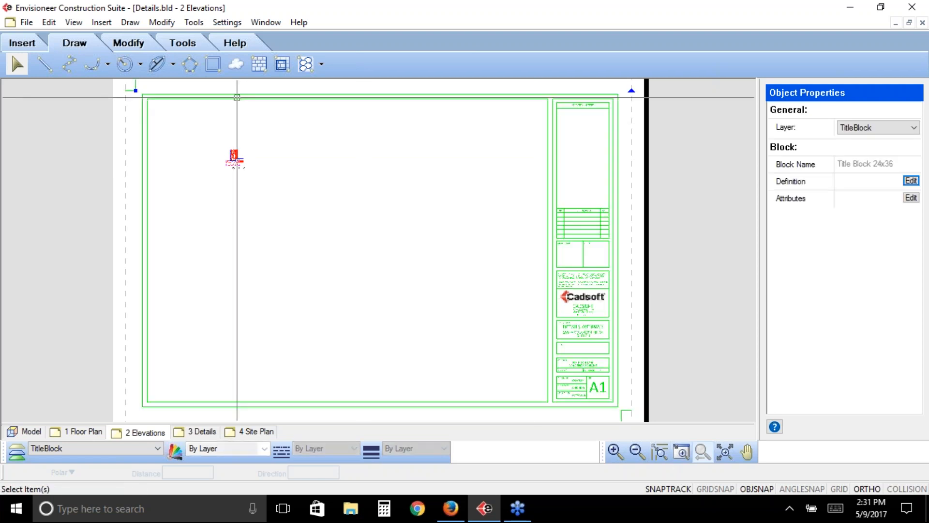
{"action": "key", "text": "Delete"}
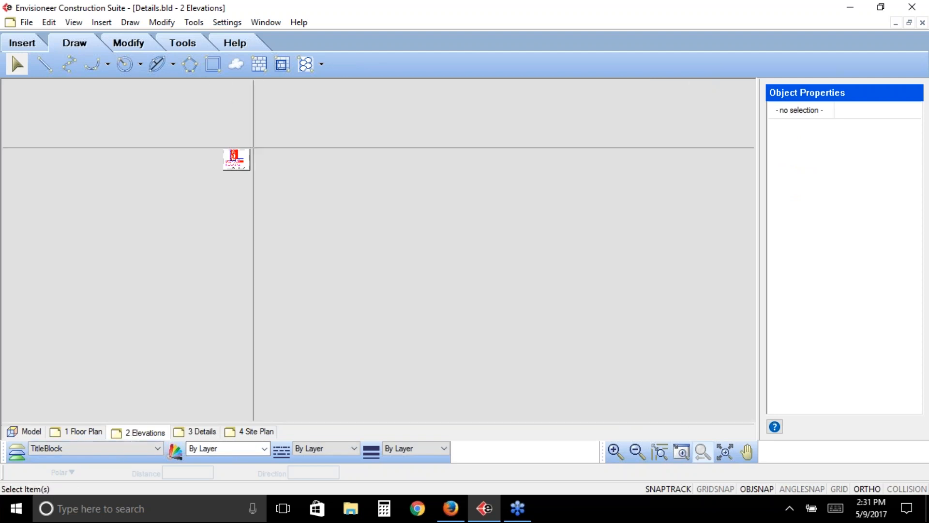
{"action": "left_click_drag", "start_coordinate": [254, 144], "coordinate": [218, 177]}
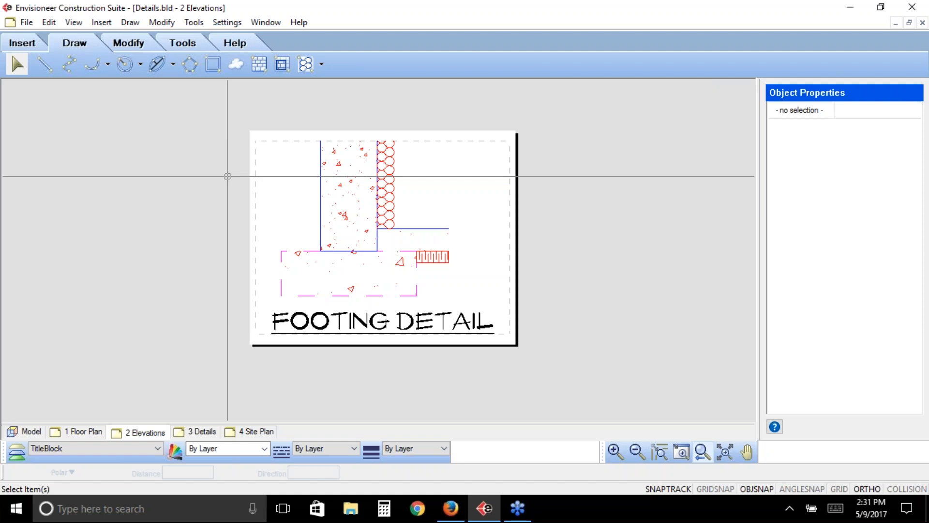
Export the sheet as a 2D drawing named "Footing Detail" in AutoCAD Drawing (*.dwg) format to the Desktop.
{"action": "left_click", "coordinate": [23, 23]}
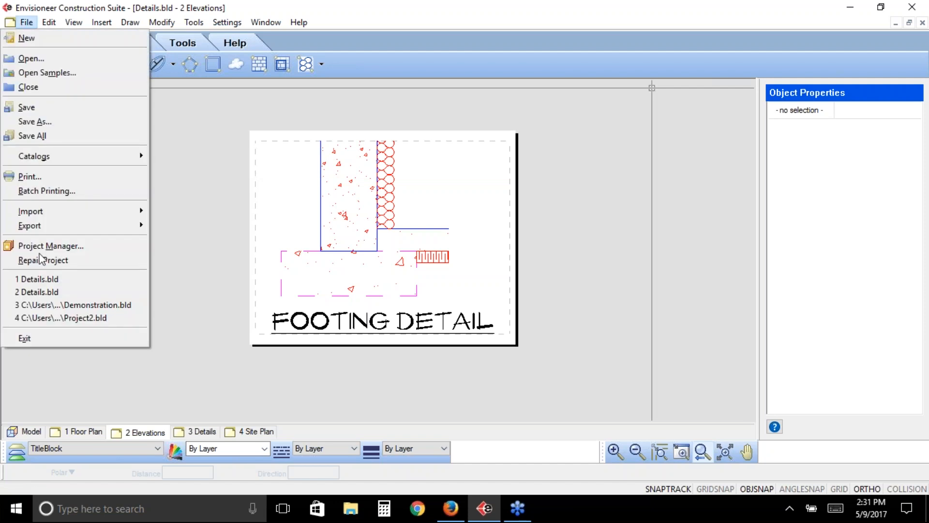
{"action": "mouse_move", "coordinate": [118, 229]}
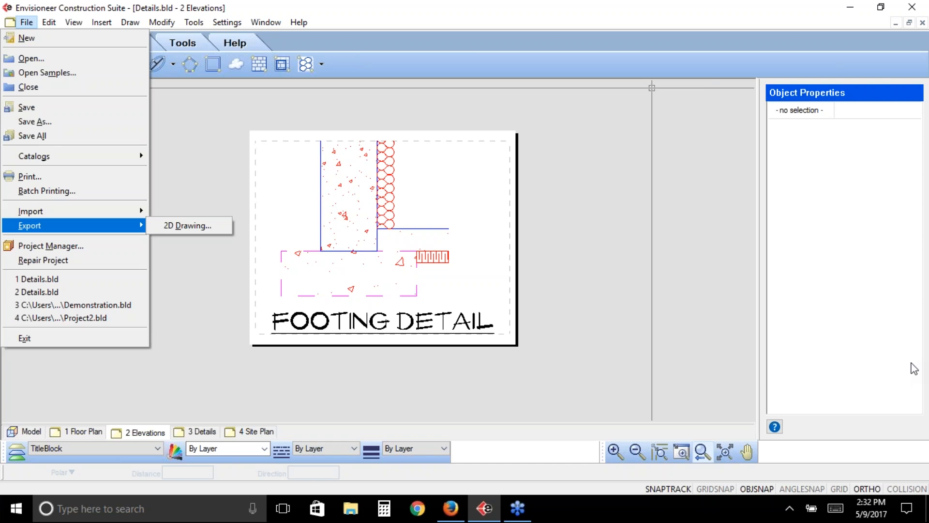
{"action": "left_click", "coordinate": [187, 225]}
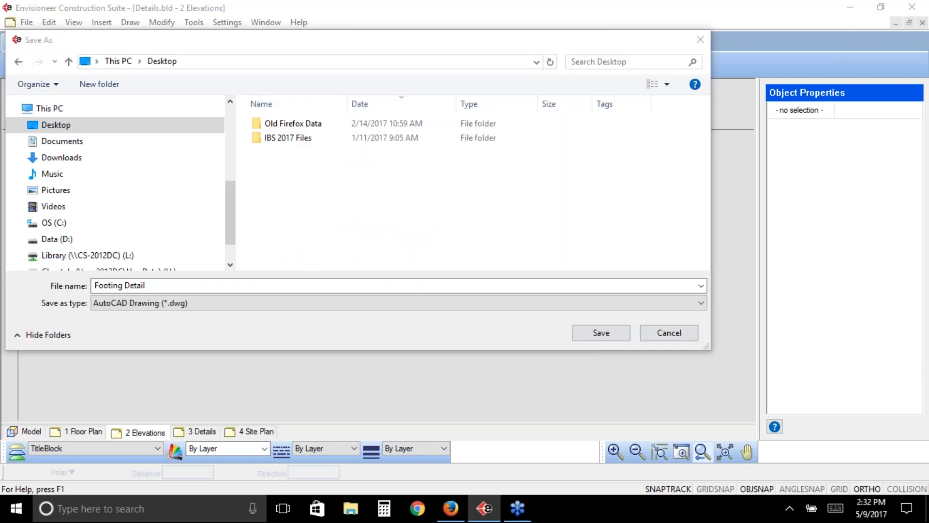
{"action": "left_click", "coordinate": [191, 303]}
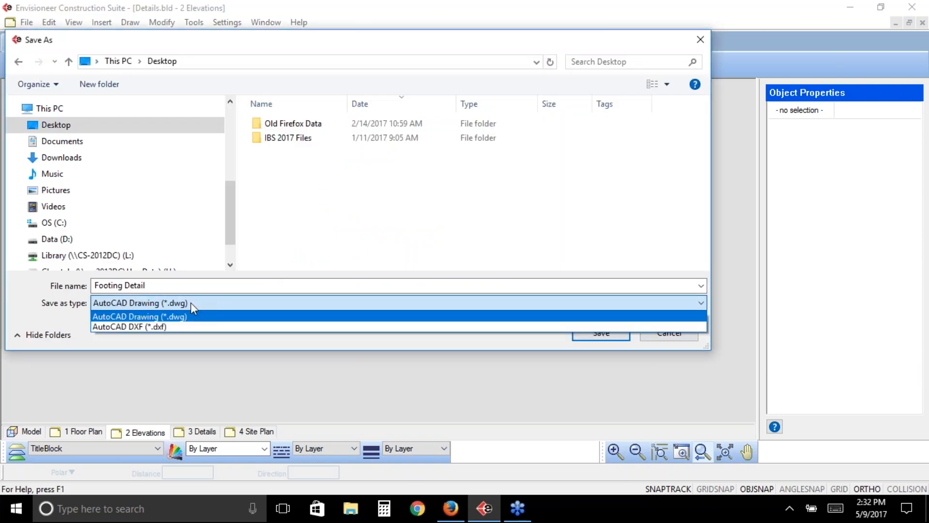
{"action": "left_click", "coordinate": [190, 303]}
{"action": "left_click", "coordinate": [595, 338]}
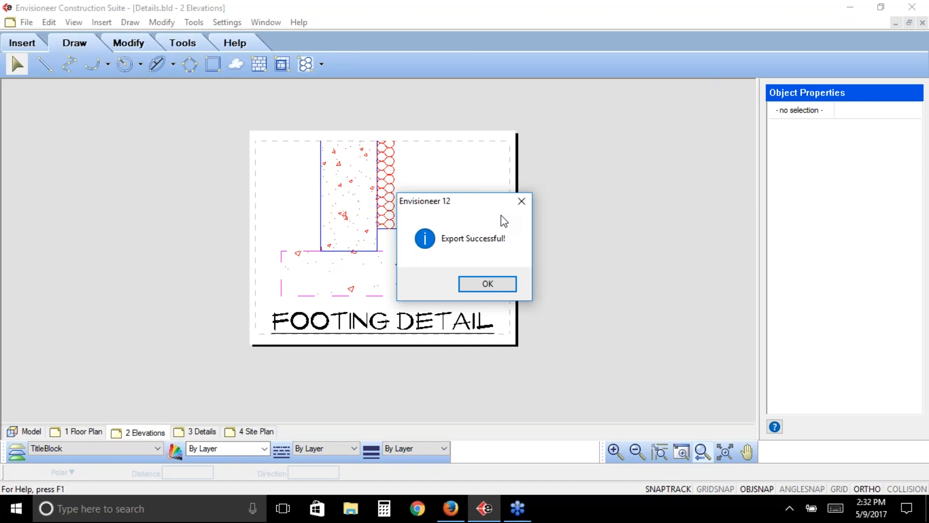
{"action": "left_click", "coordinate": [488, 284]}
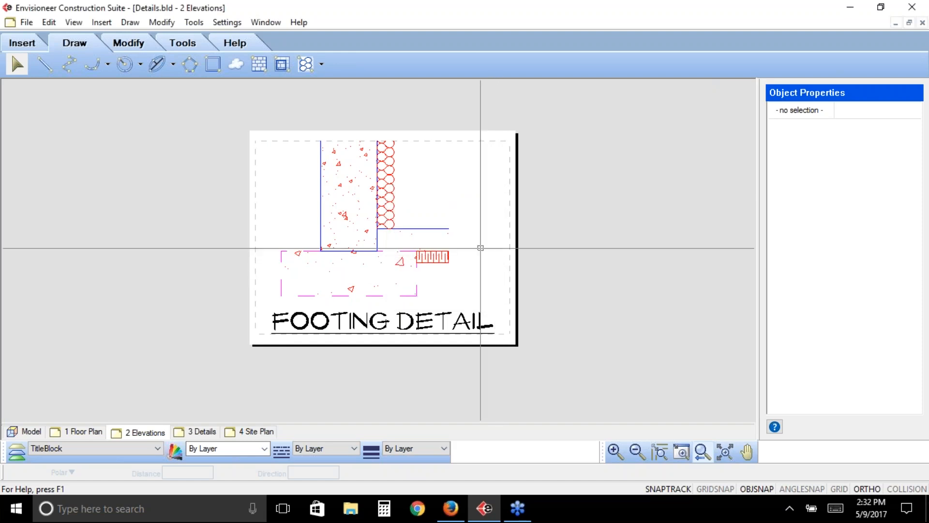
{"action": "left_click", "coordinate": [16, 46]}
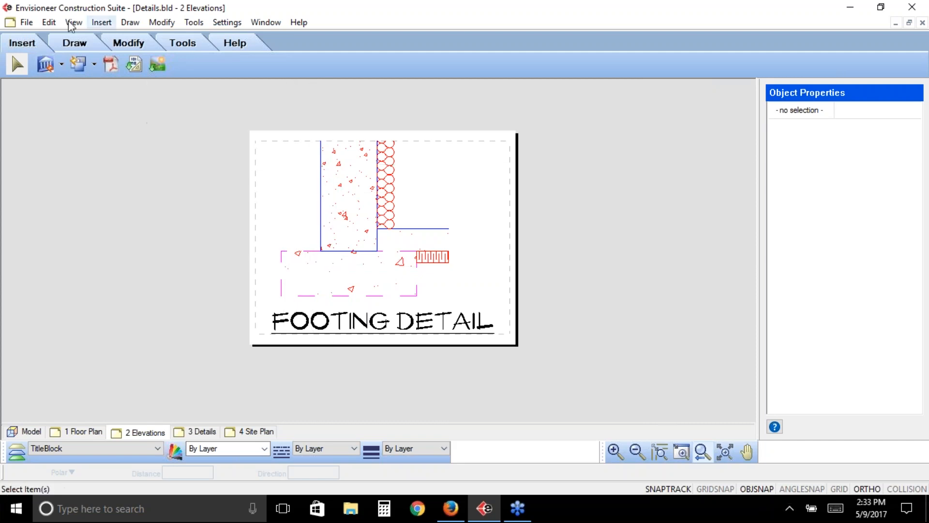
{"action": "left_click", "coordinate": [56, 23]}
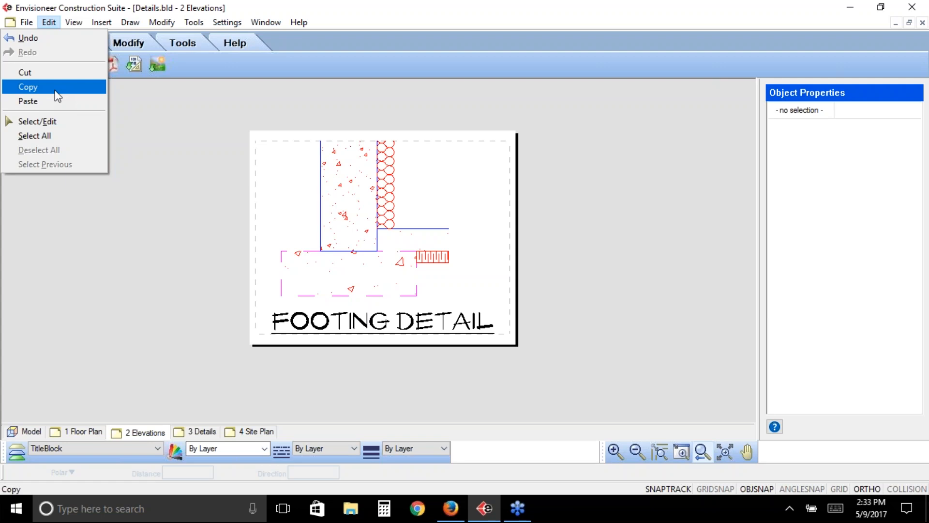
{"action": "left_click", "coordinate": [295, 66]}
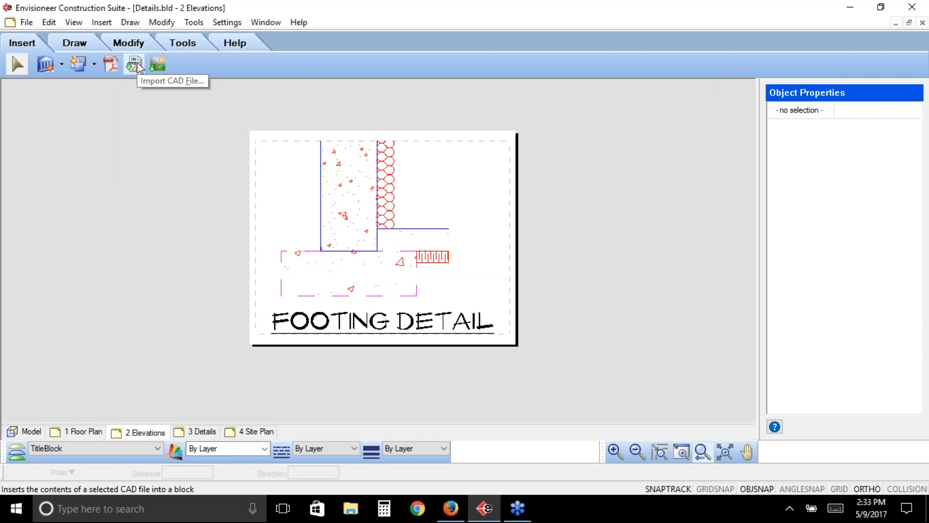
On the 3 Details sheet, start a CAD file import and choose FDN-2X6-BVW.dwg from the Drafting Objects Details folder.
{"action": "left_click", "coordinate": [202, 432]}
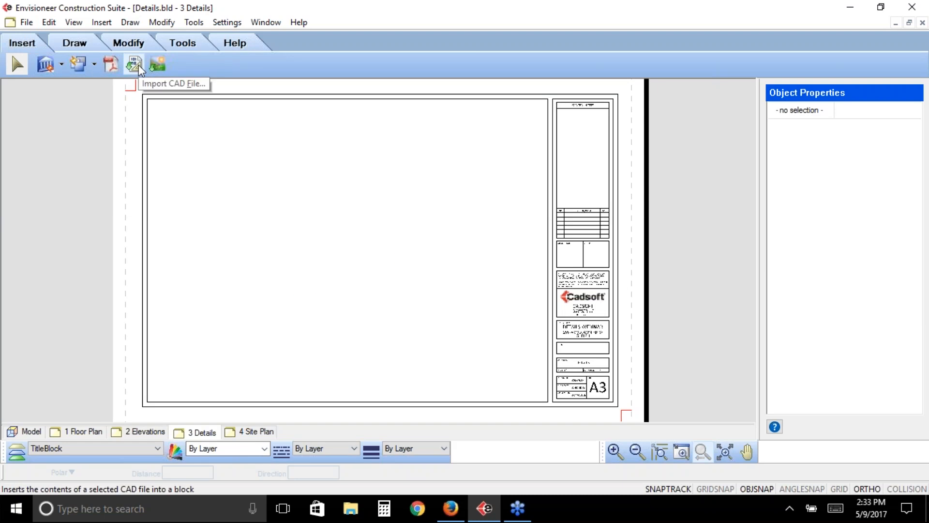
{"action": "left_click", "coordinate": [139, 66]}
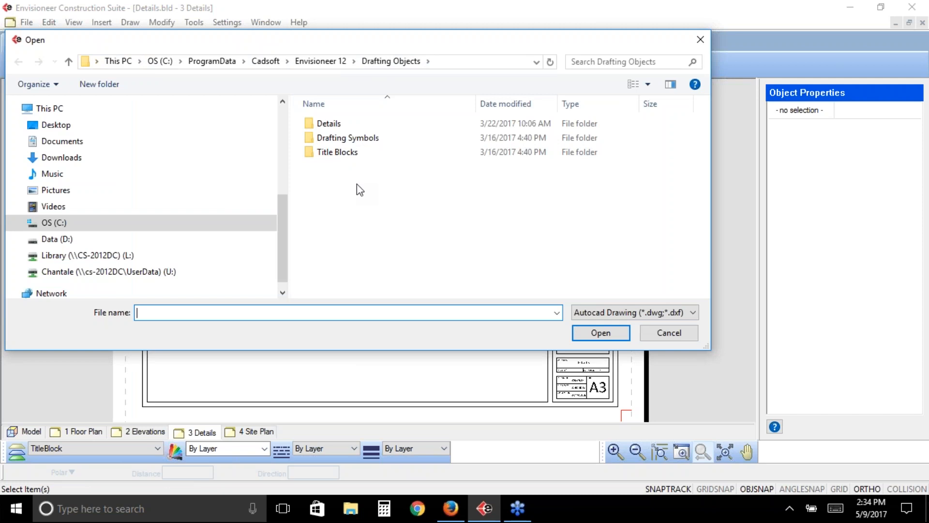
{"action": "left_click", "coordinate": [334, 127]}
{"action": "double_click", "coordinate": [334, 127]}
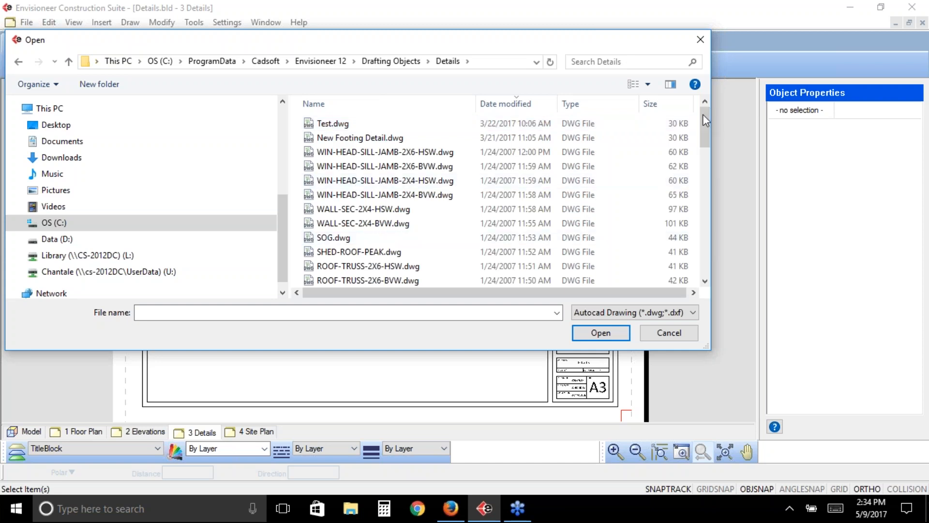
{"action": "left_click", "coordinate": [701, 254]}
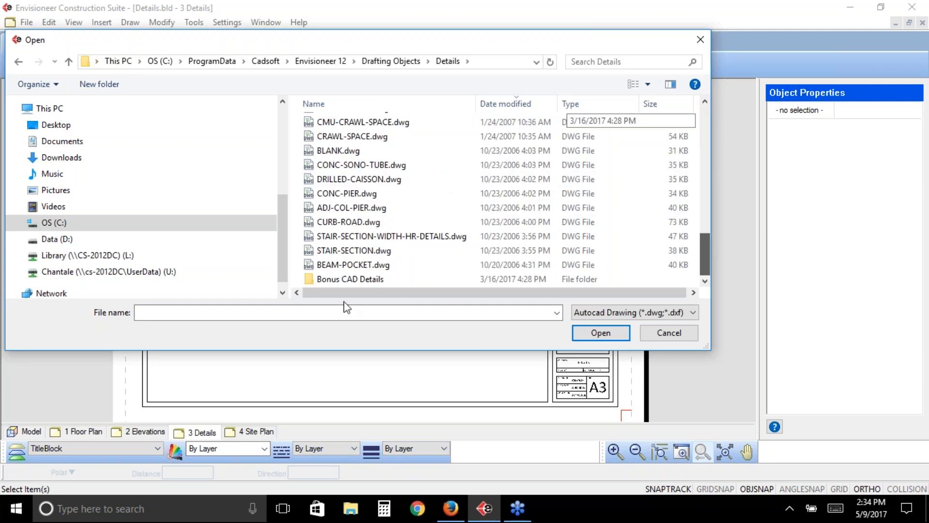
{"action": "double_click", "coordinate": [332, 279]}
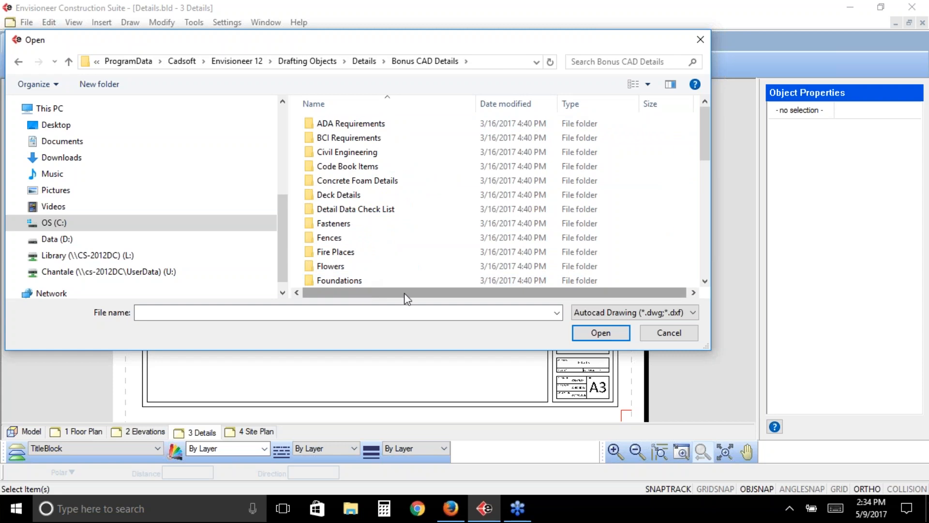
{"action": "left_click", "coordinate": [364, 62]}
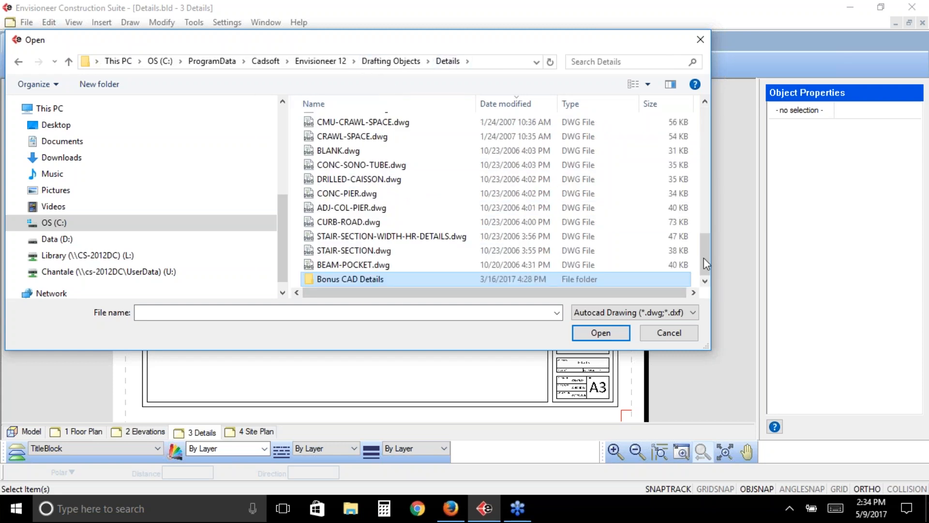
{"action": "left_click", "coordinate": [703, 224]}
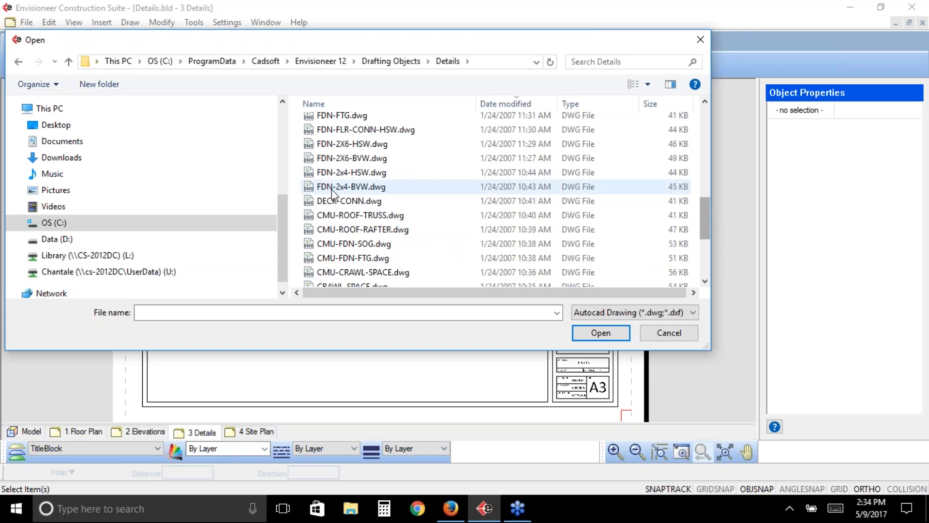
{"action": "left_click", "coordinate": [358, 160]}
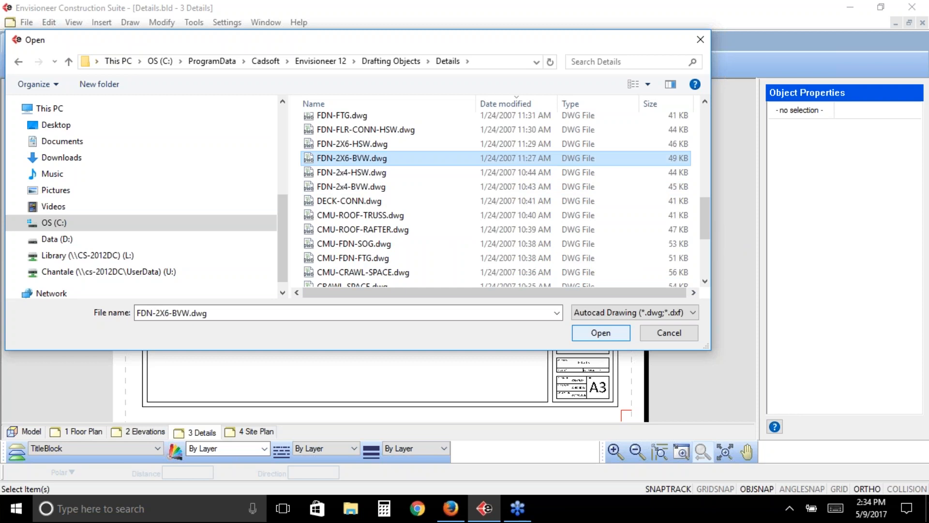
{"action": "key", "text": "Return"}
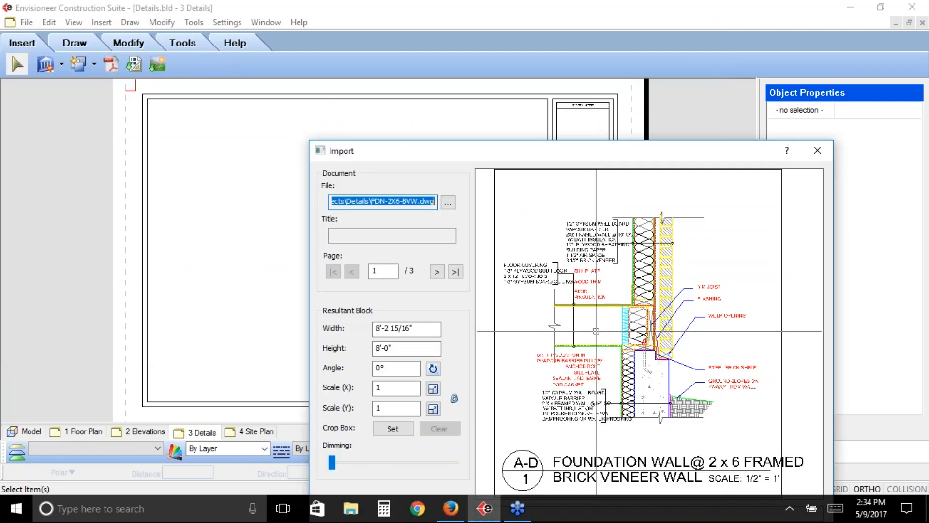
Set the imported detail's X and Y scale to 2 and insert it in the upper-left area of the 3 Details sheet.
{"action": "left_click_drag", "start_coordinate": [406, 149], "coordinate": [278, 57]}
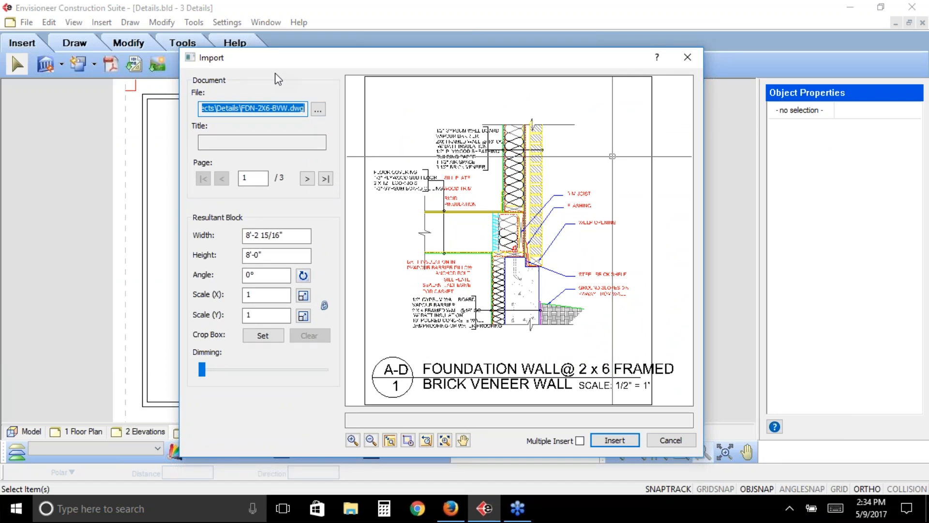
{"action": "double_click", "coordinate": [249, 294]}
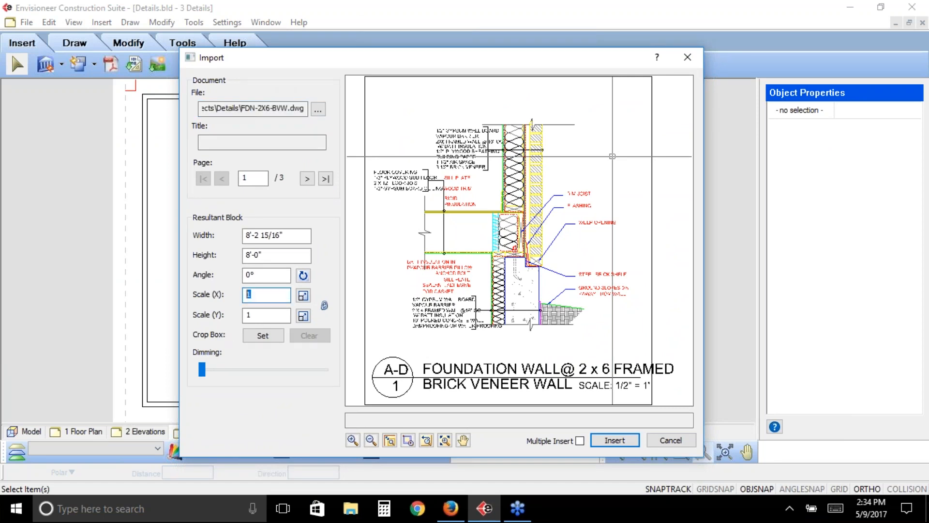
{"action": "type", "text": "2"}
{"action": "left_click", "coordinate": [255, 315]}
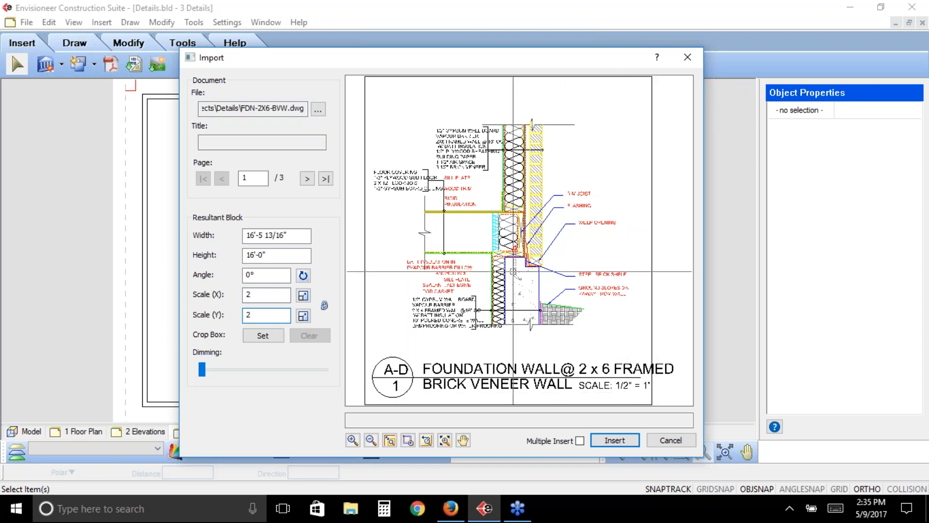
{"action": "left_click", "coordinate": [614, 440]}
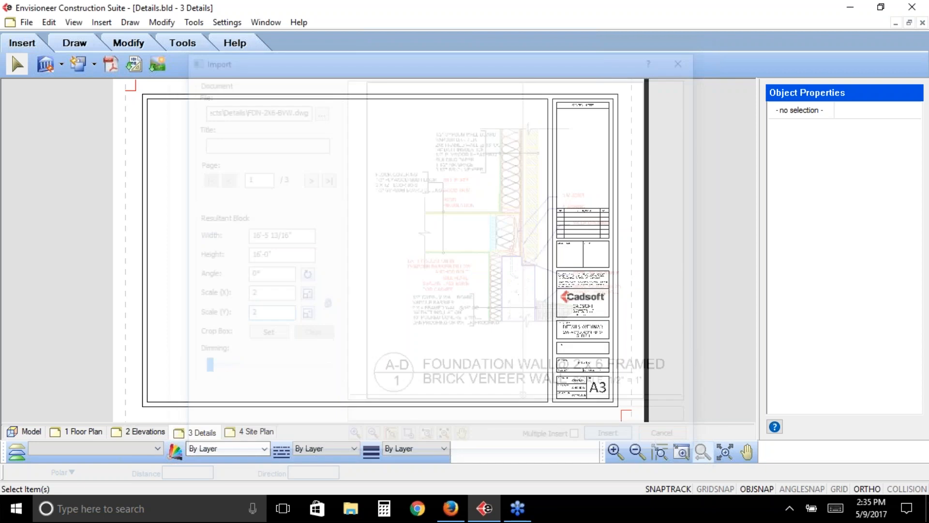
{"action": "left_click", "coordinate": [191, 127]}
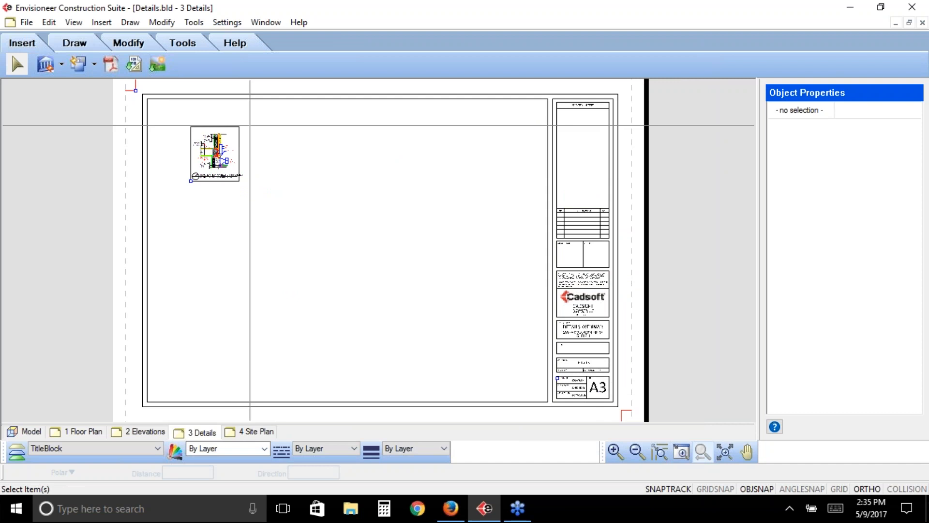
Open the imported foundation wall block's definition for editing and check that its heading and linework can be selected individually.
{"action": "left_click_drag", "start_coordinate": [250, 124], "coordinate": [178, 186]}
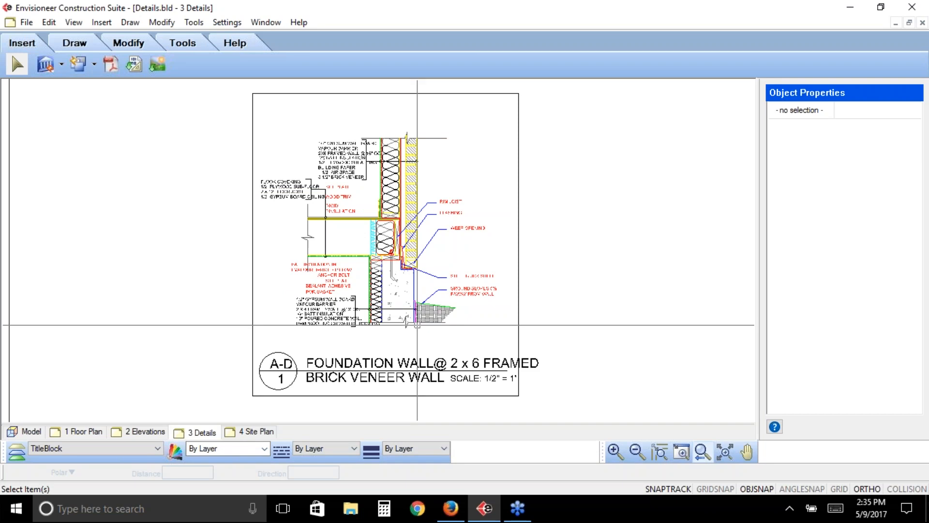
{"action": "left_click", "coordinate": [367, 363]}
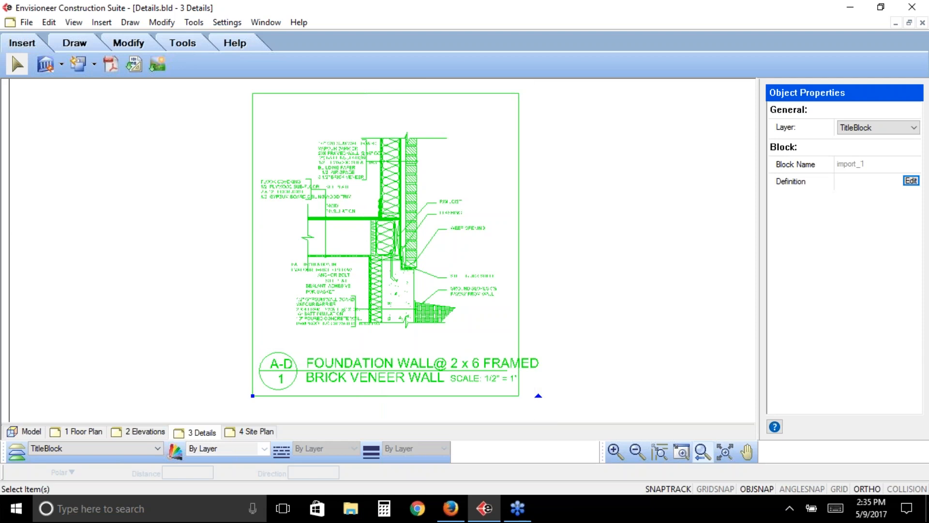
{"action": "left_click", "coordinate": [559, 297]}
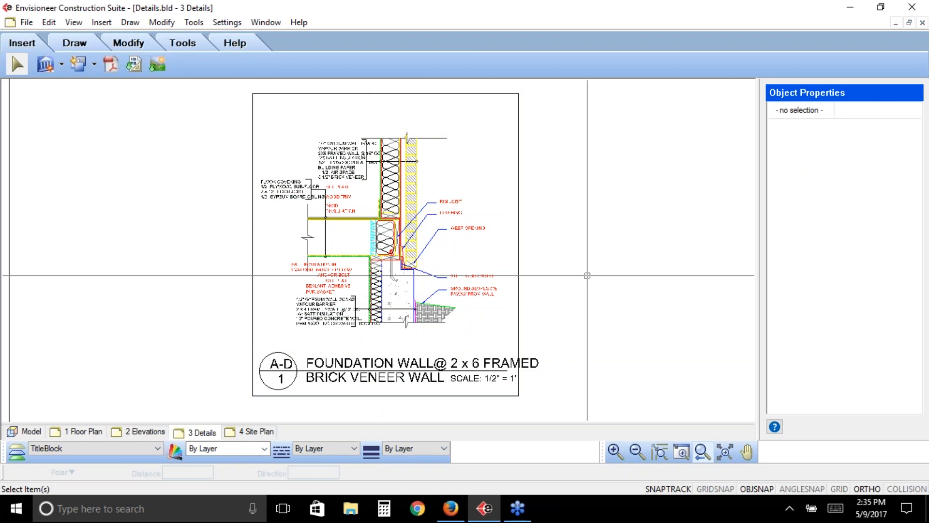
{"action": "left_click", "coordinate": [515, 277]}
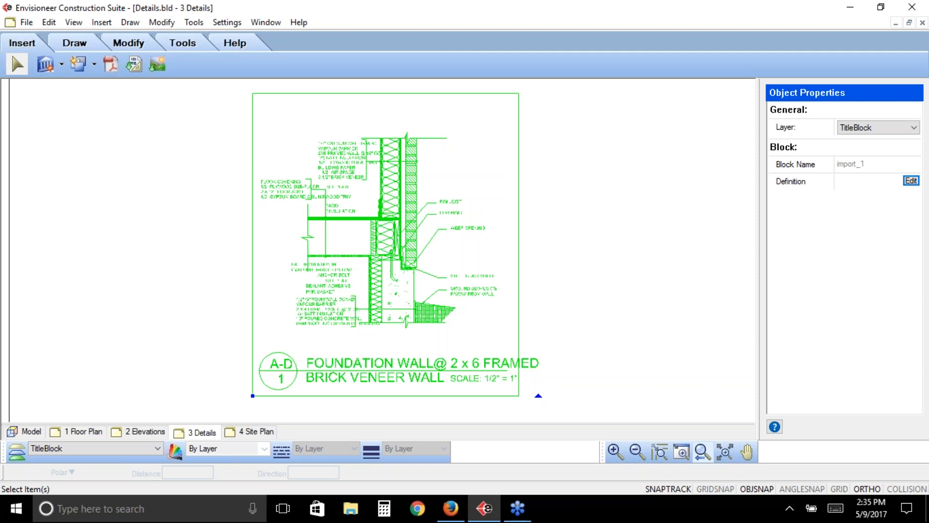
{"action": "left_click", "coordinate": [911, 181]}
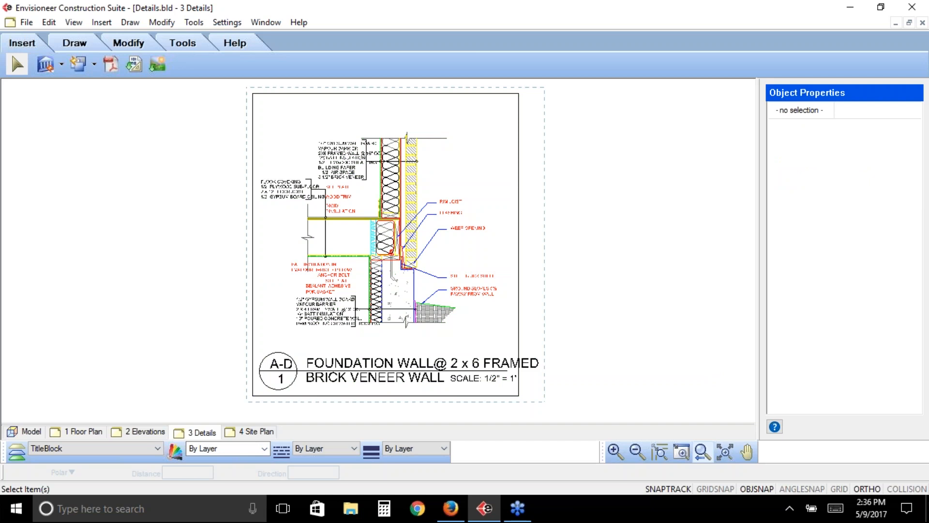
{"action": "left_click", "coordinate": [326, 362]}
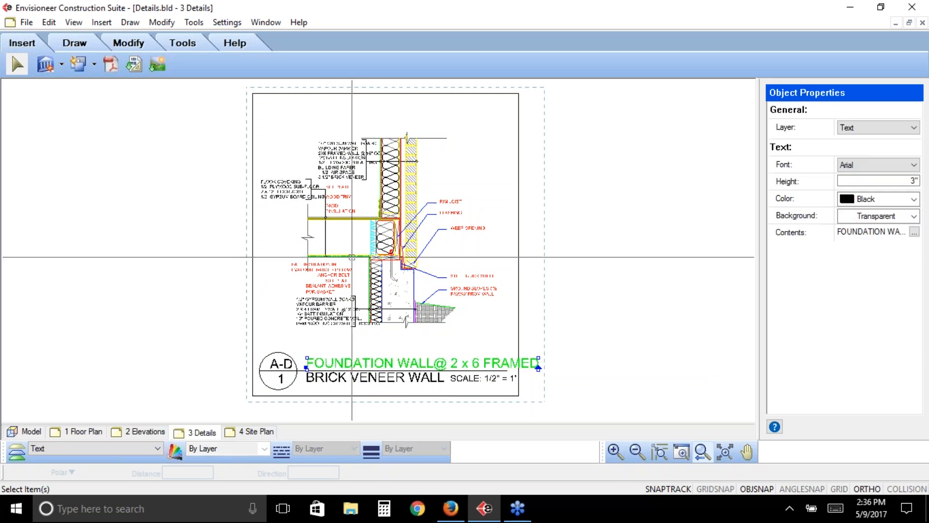
{"action": "left_click", "coordinate": [361, 287]}
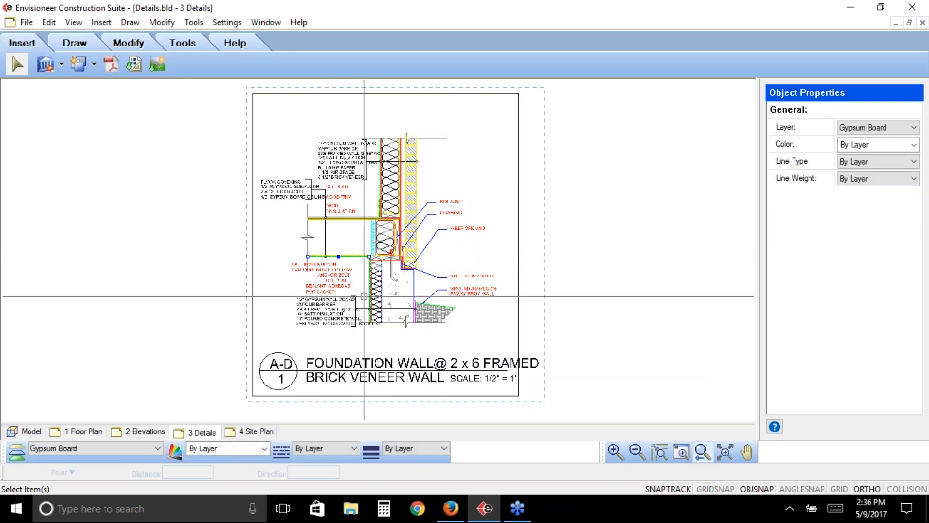
Shorten the first line of the detail's heading to "FND WALL@ 2 x 6 FRAMED".
{"action": "left_click", "coordinate": [342, 363]}
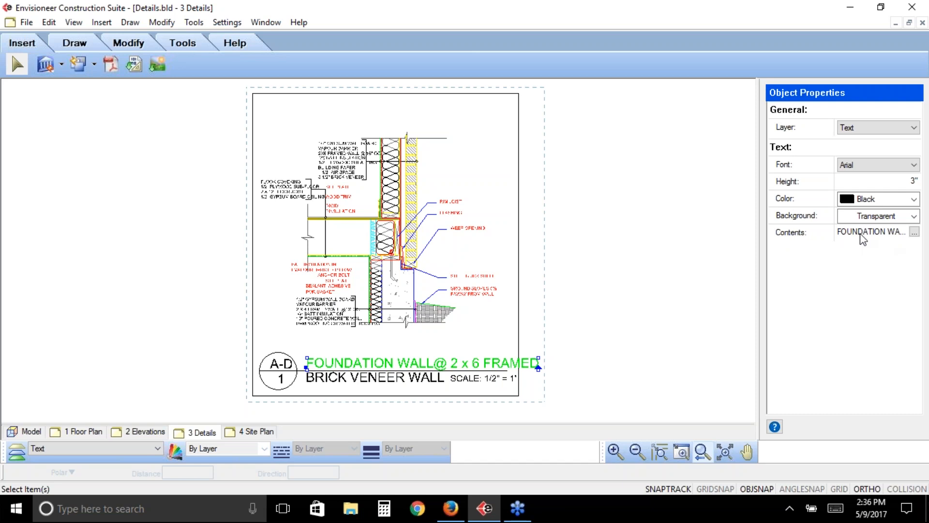
{"action": "left_click", "coordinate": [915, 232]}
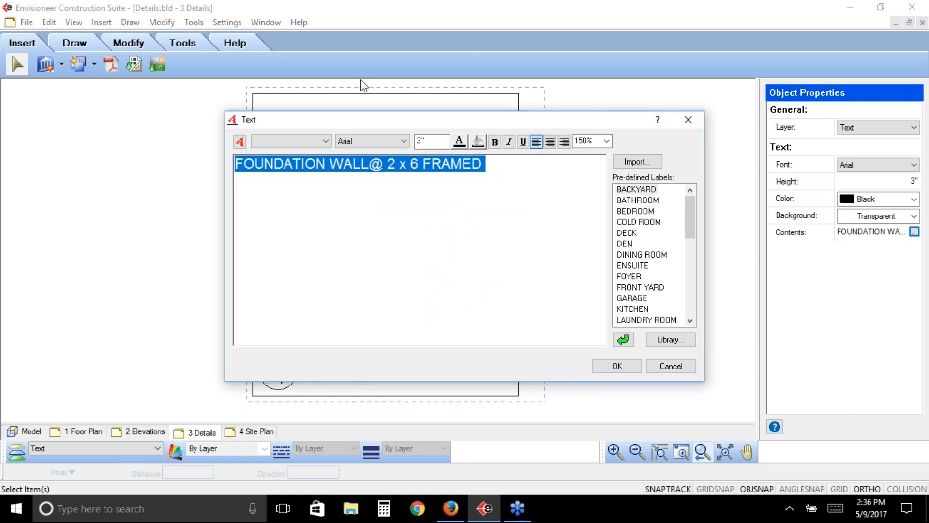
{"action": "left_click", "coordinate": [267, 165]}
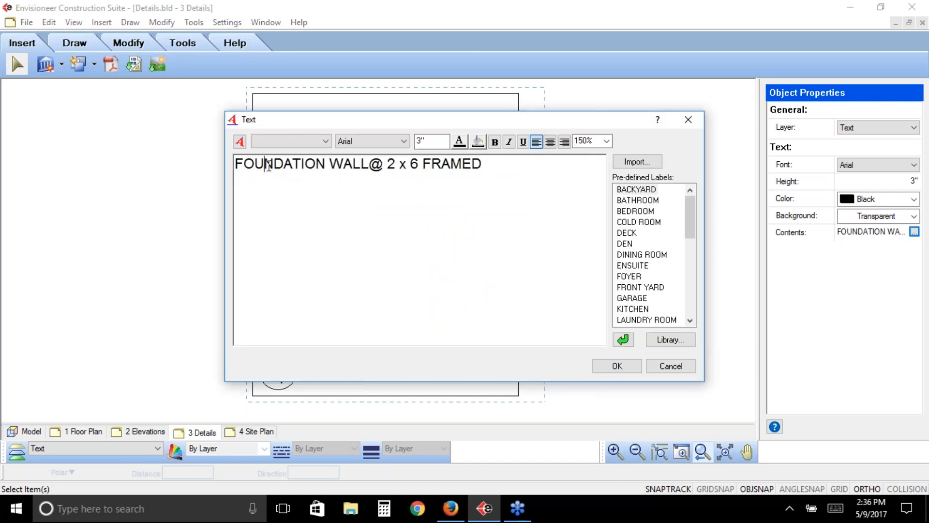
{"action": "key", "text": "BackSpace"}
{"action": "key", "text": "BackSpace"}
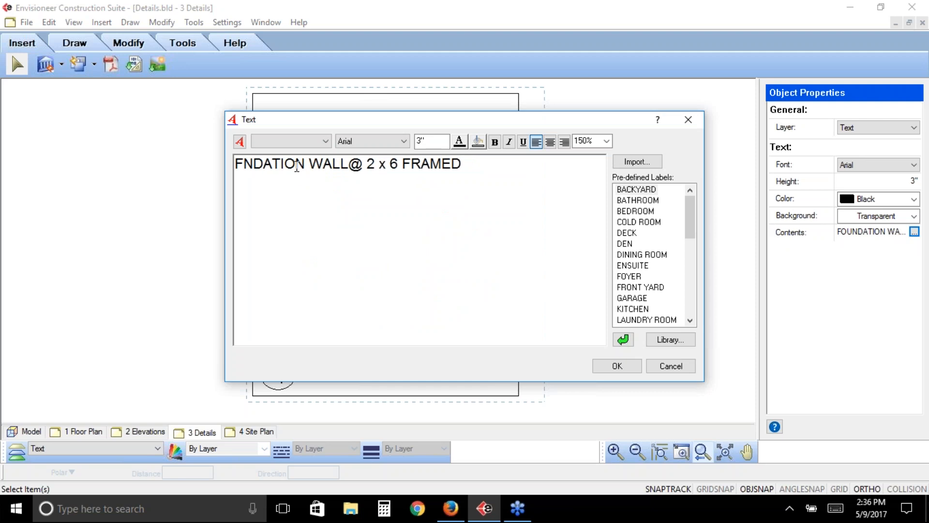
{"action": "left_click", "coordinate": [305, 166]}
{"action": "key", "text": "BackSpace"}
{"action": "key", "text": "BackSpace"}
{"action": "key", "text": "BackSpace"}
{"action": "key", "text": "BackSpace"}
{"action": "key", "text": "BackSpace"}
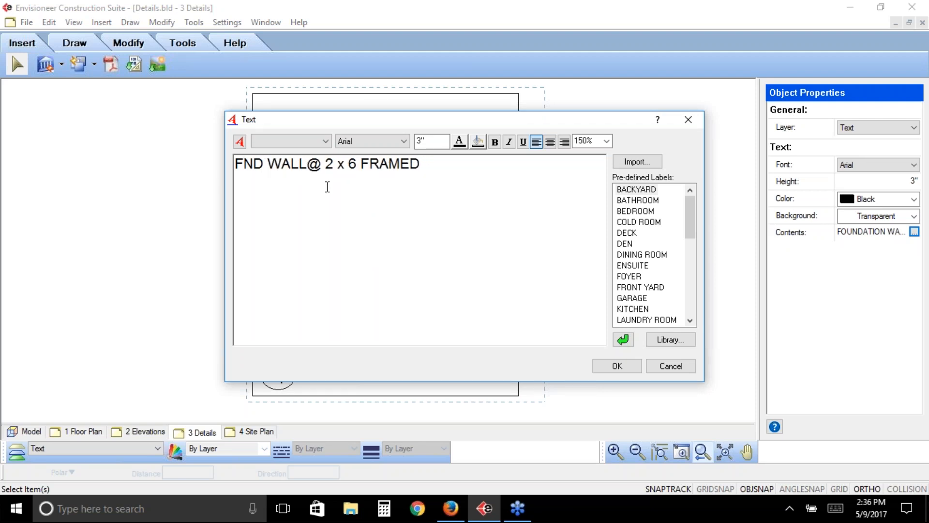
{"action": "left_click", "coordinate": [637, 368]}
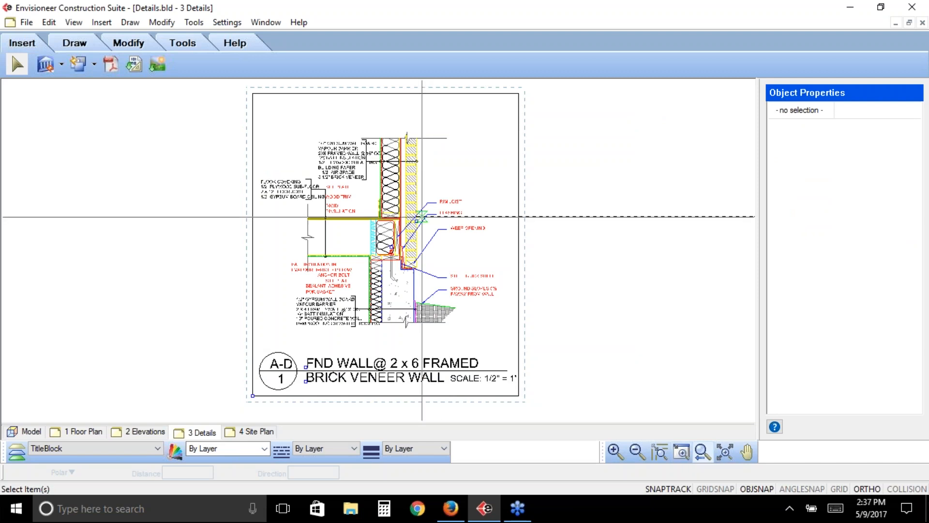
Delete the sloped flashing line on the Steel layer between the wall sheathing and the brick veneer.
{"action": "scroll", "coordinate": [422, 217], "scroll_direction": "up", "scroll_amount": 3}
{"action": "left_click", "coordinate": [703, 453]}
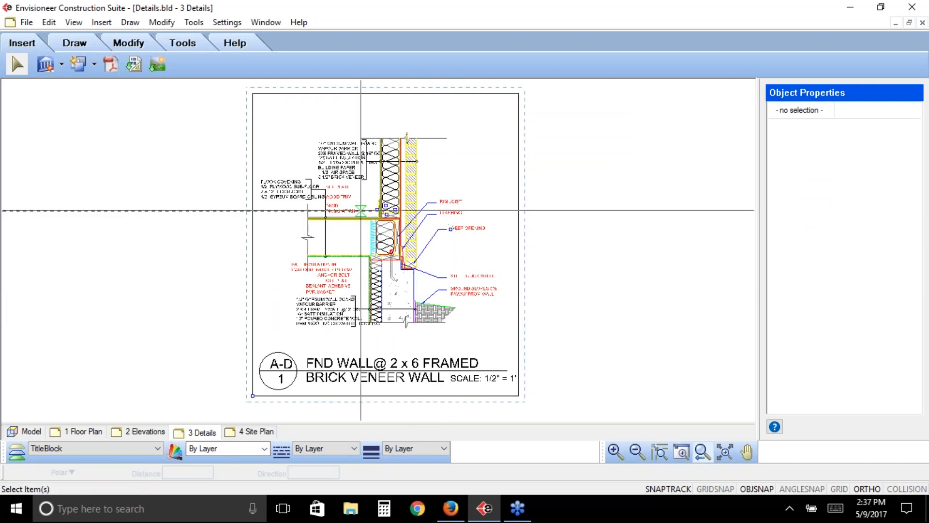
{"action": "scroll", "coordinate": [405, 230], "scroll_direction": "up", "scroll_amount": 5}
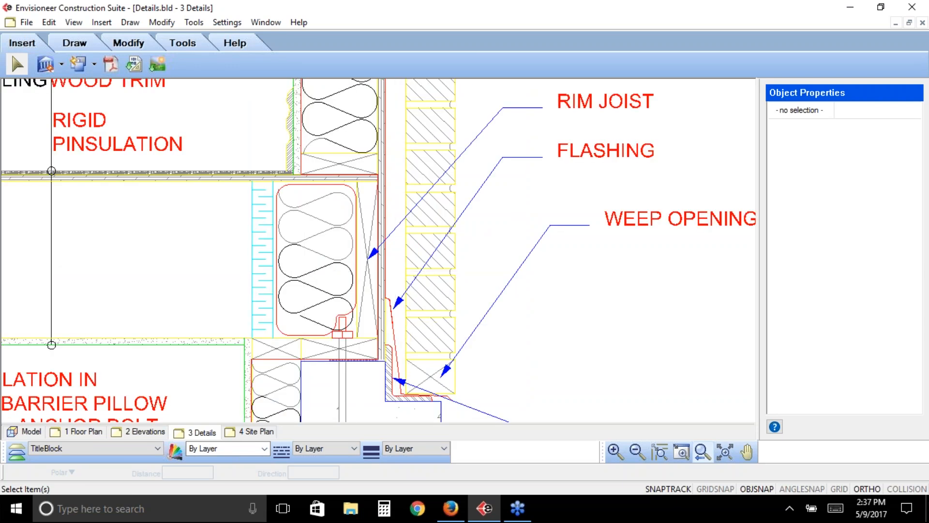
{"action": "left_click", "coordinate": [396, 342]}
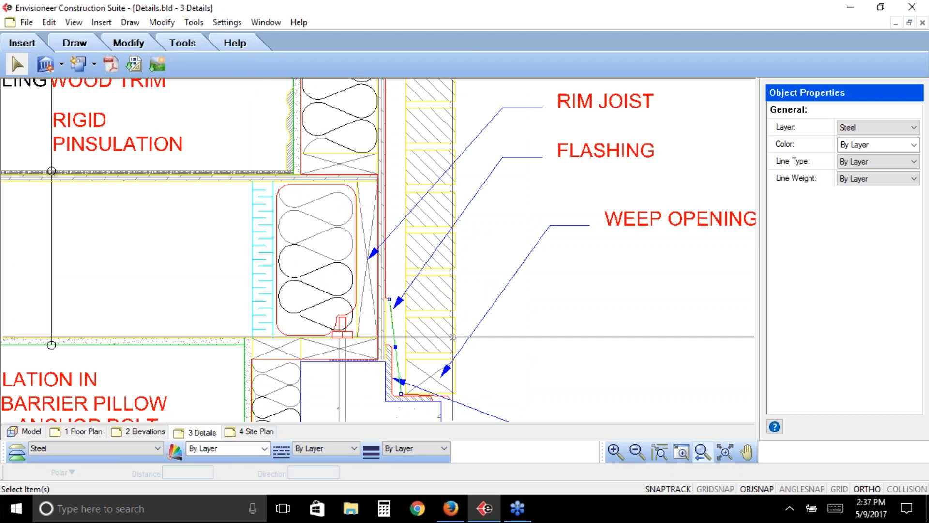
{"action": "key", "text": "Escape"}
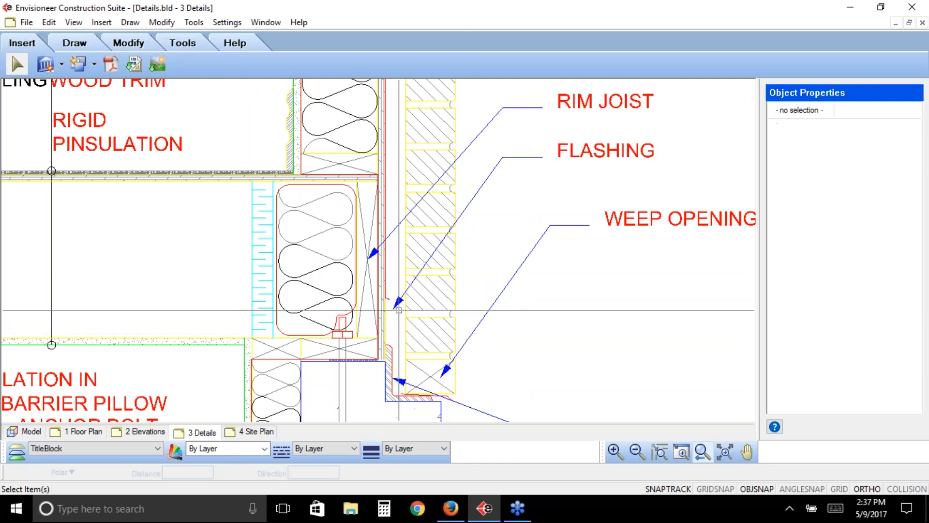
{"action": "left_click", "coordinate": [386, 297]}
{"action": "key", "text": "Escape"}
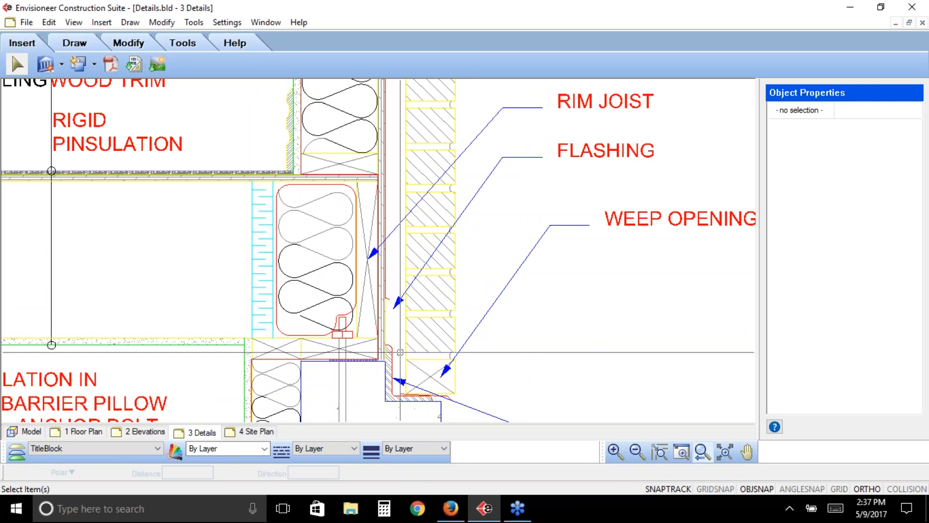
Delete the flashing leader together with its FLASHING text label.
{"action": "left_click", "coordinate": [394, 303]}
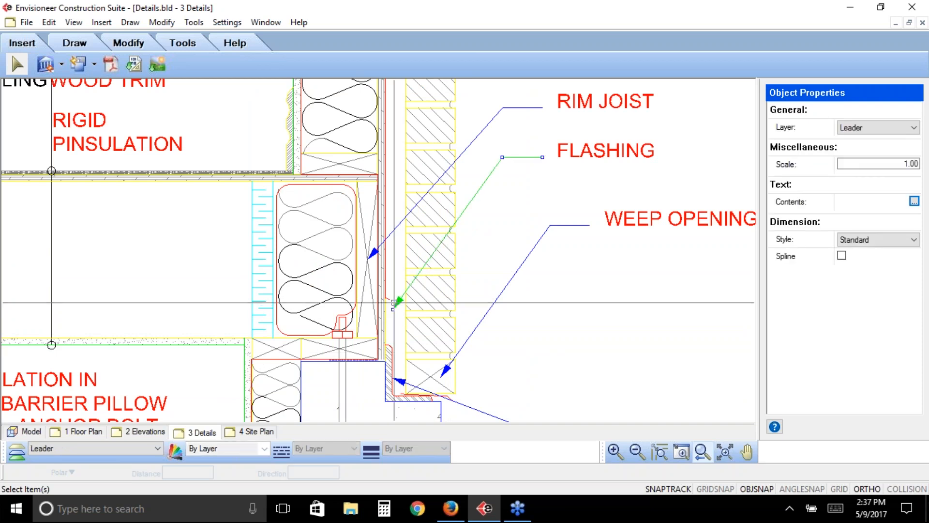
{"action": "key", "text": "Delete"}
{"action": "left_click", "coordinate": [565, 151]}
{"action": "key", "text": "Delete"}
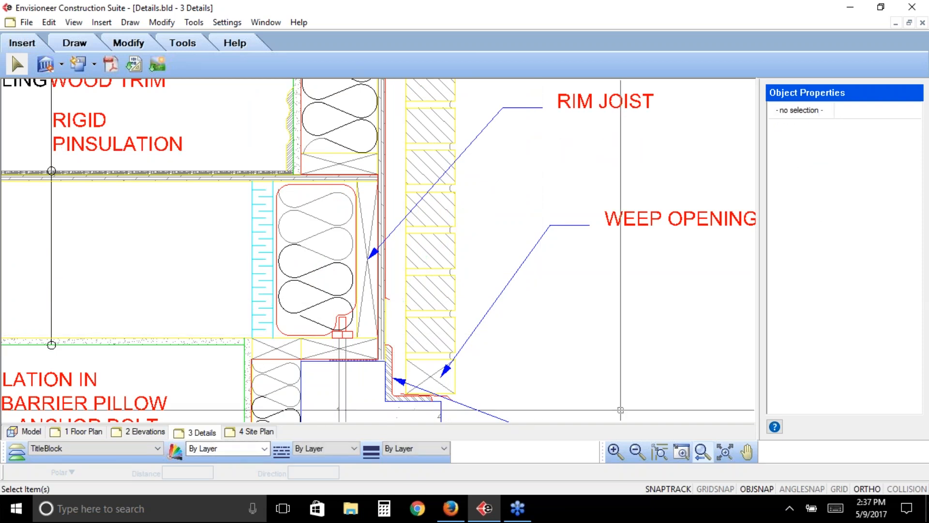
{"action": "left_click", "coordinate": [703, 451]}
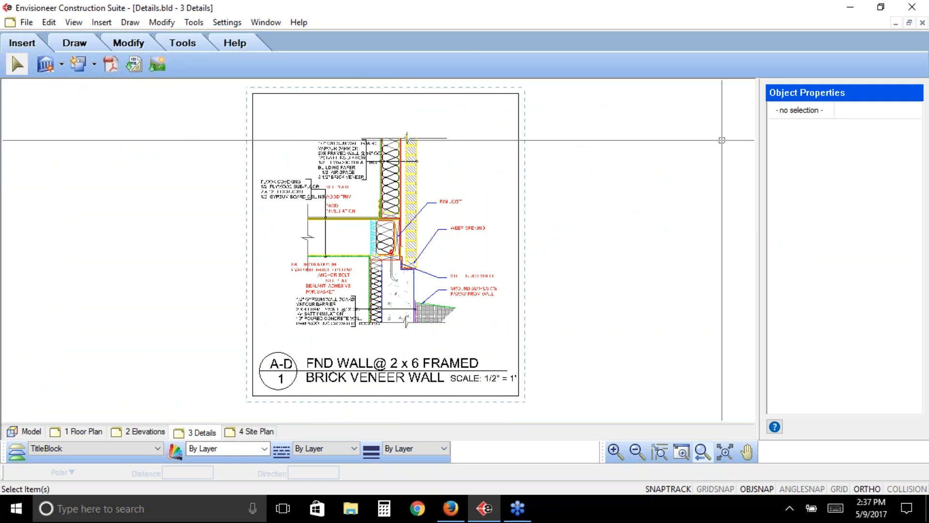
Select the foundation wall detail block and review the commands available for exporting a 2D drawing and defining a block.
{"action": "left_click", "coordinate": [453, 202]}
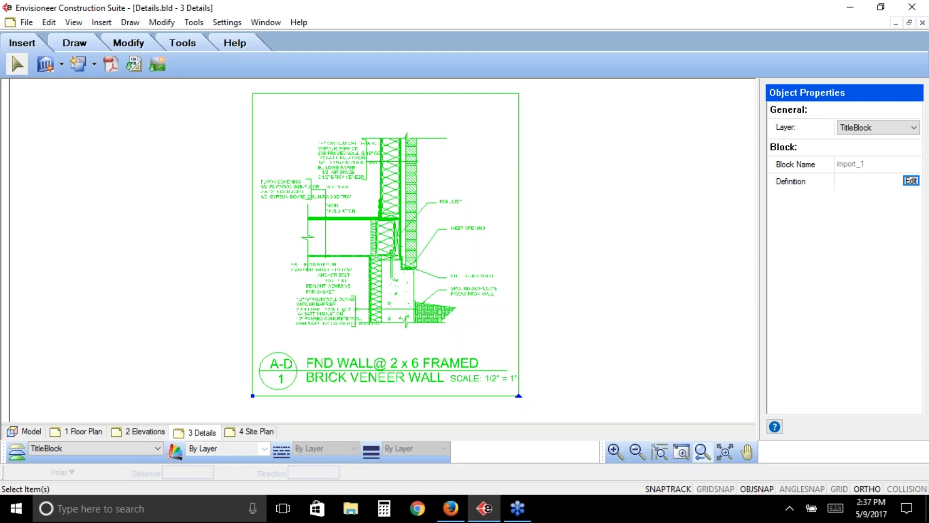
{"action": "left_click", "coordinate": [26, 22]}
{"action": "mouse_move", "coordinate": [136, 225]}
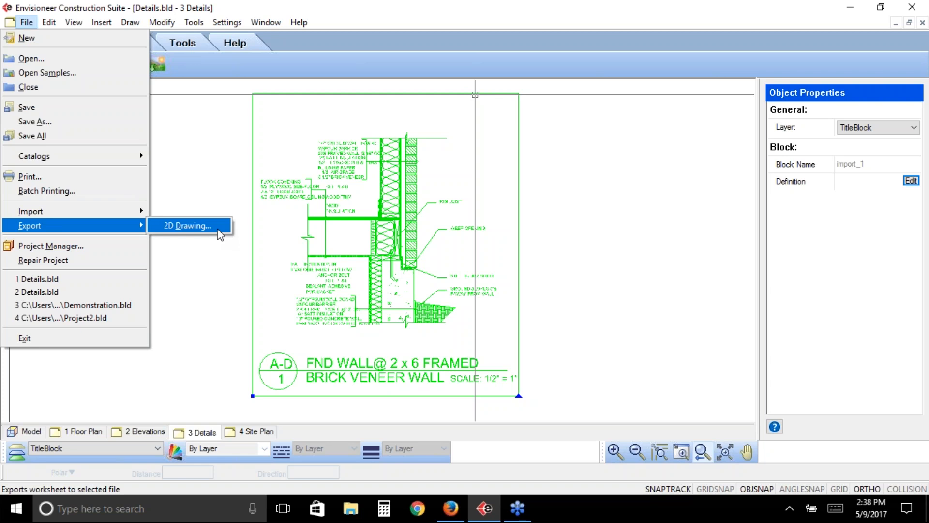
{"action": "left_click", "coordinate": [378, 59]}
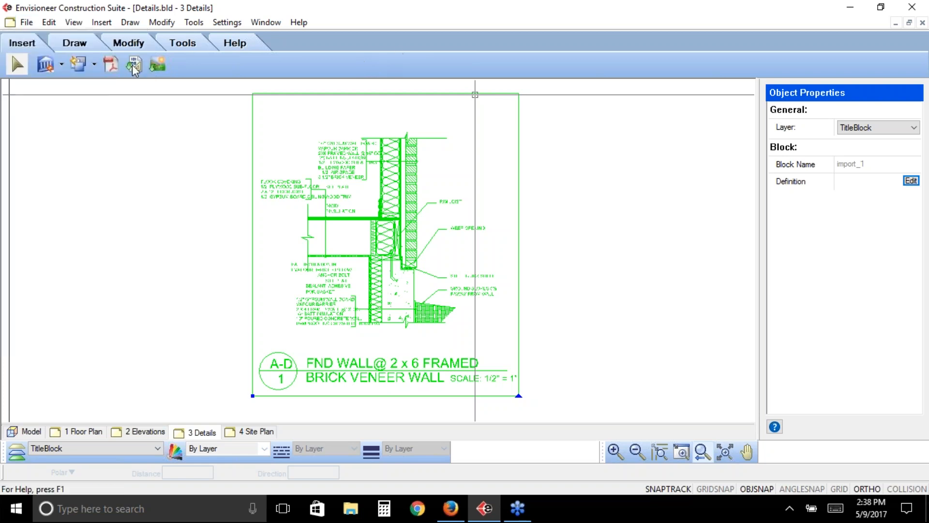
{"action": "left_click", "coordinate": [101, 24]}
{"action": "mouse_move", "coordinate": [88, 57]}
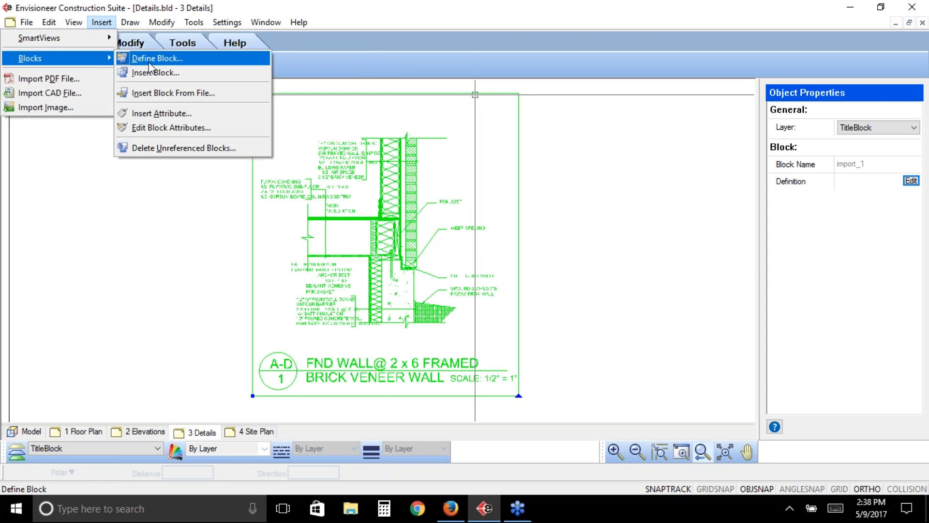
{"action": "left_click", "coordinate": [554, 264]}
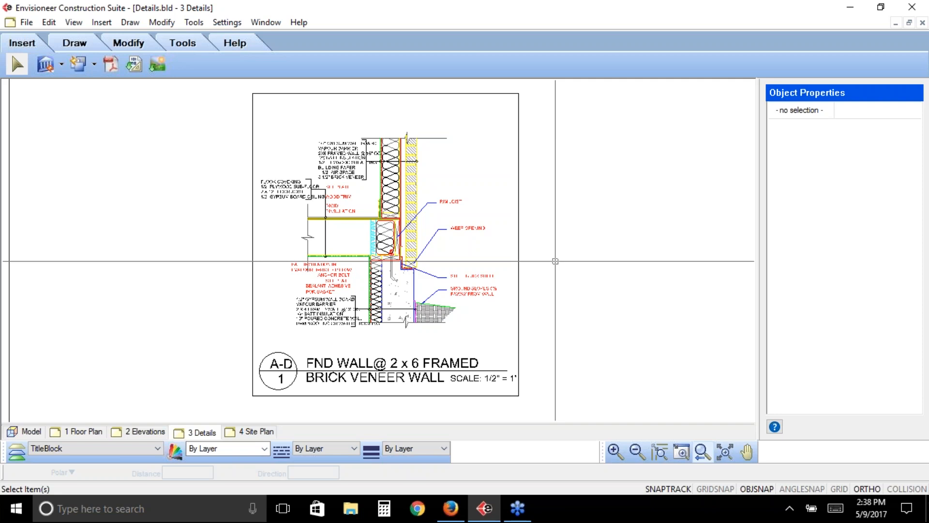
Check the model's list of saved sections and return to the footing details on the 1 Floor Plan sheet.
{"action": "left_click", "coordinate": [22, 432]}
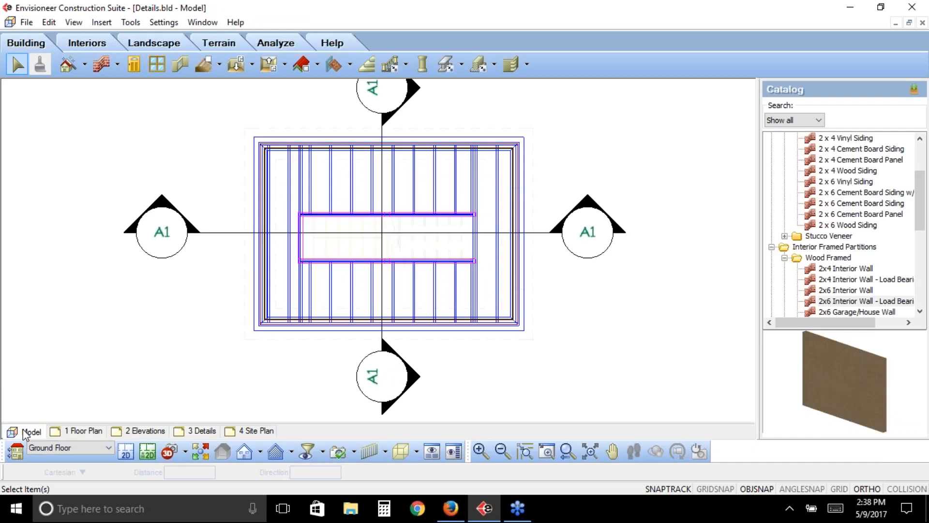
{"action": "left_click", "coordinate": [290, 451]}
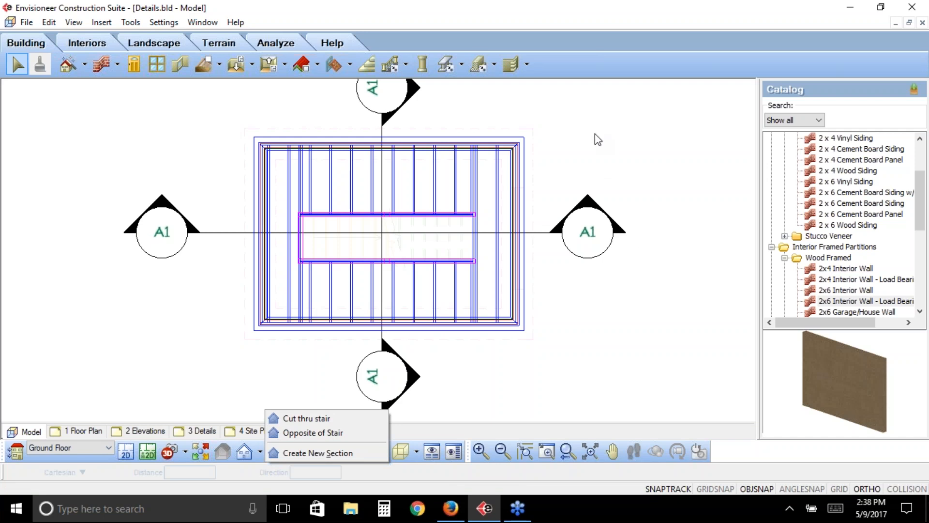
{"action": "left_click", "coordinate": [77, 429]}
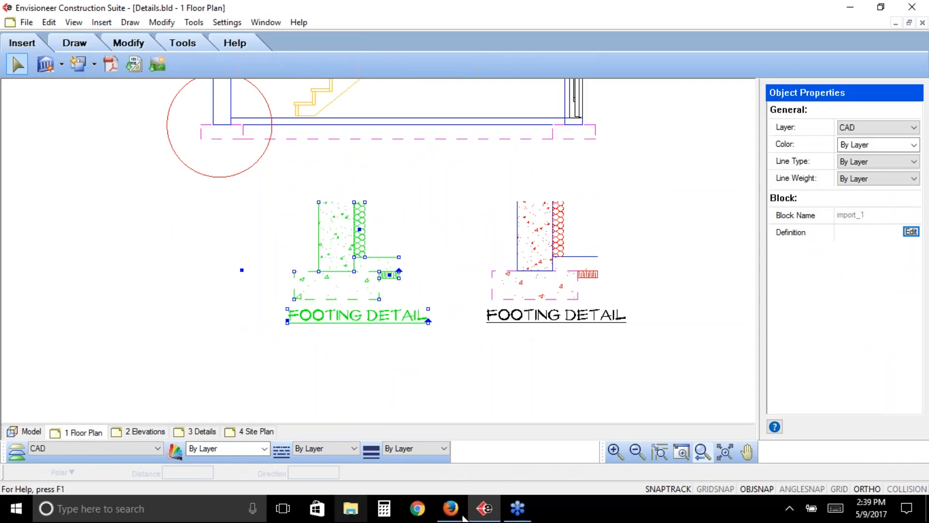
{"action": "left_click", "coordinate": [703, 452]}
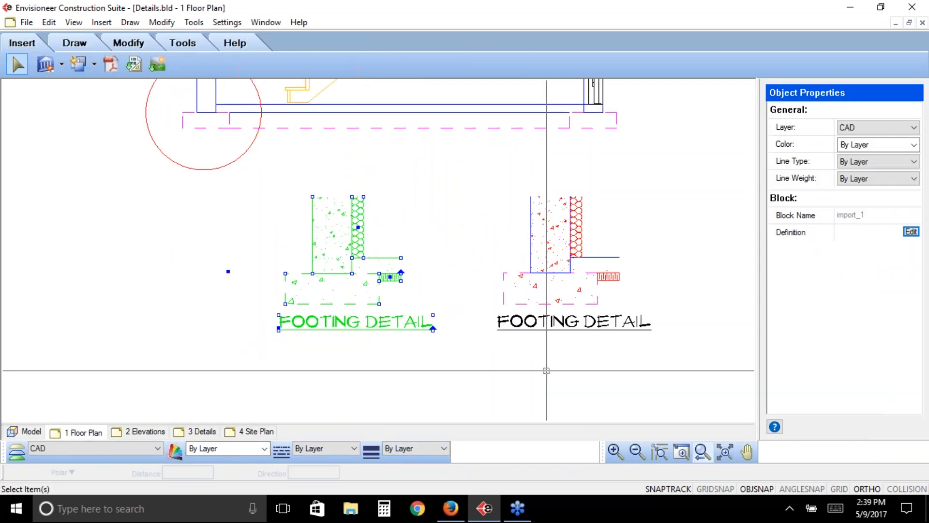
{"action": "left_click", "coordinate": [724, 452]}
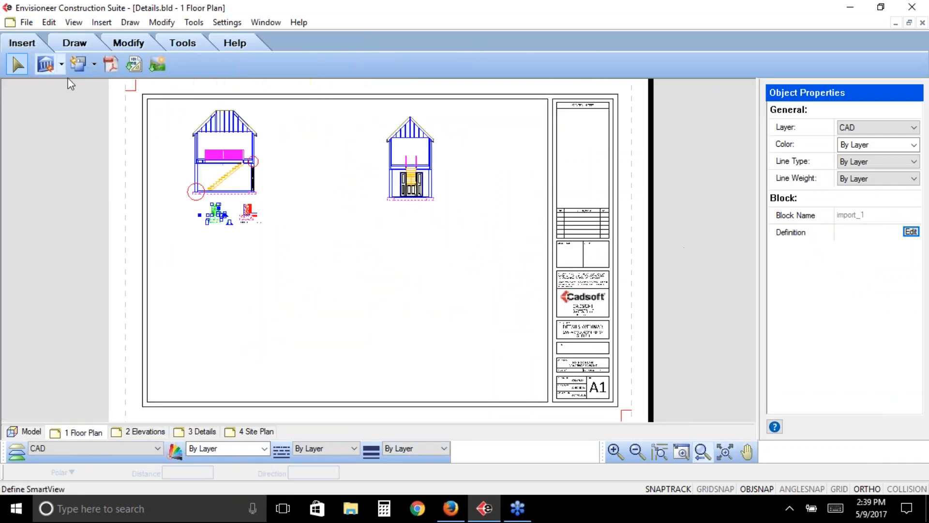
{"action": "left_click", "coordinate": [62, 65]}
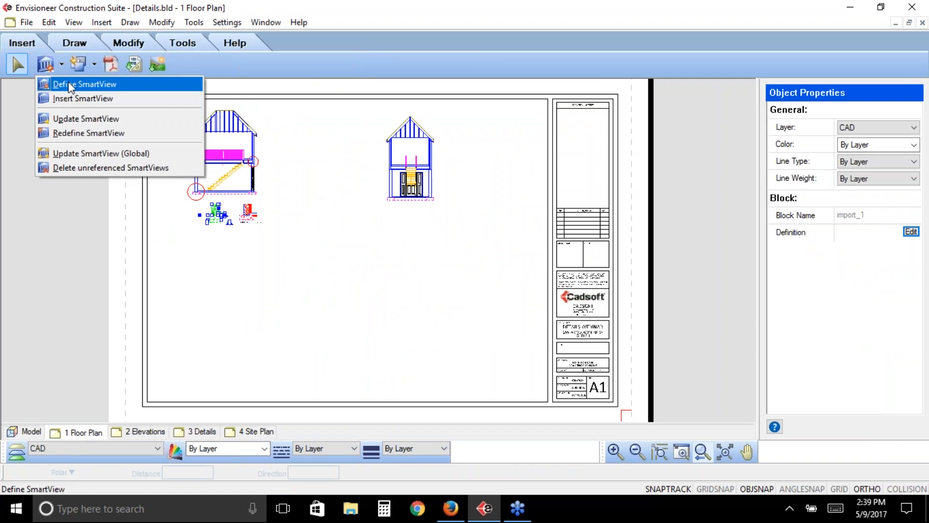
{"action": "left_click", "coordinate": [213, 245]}
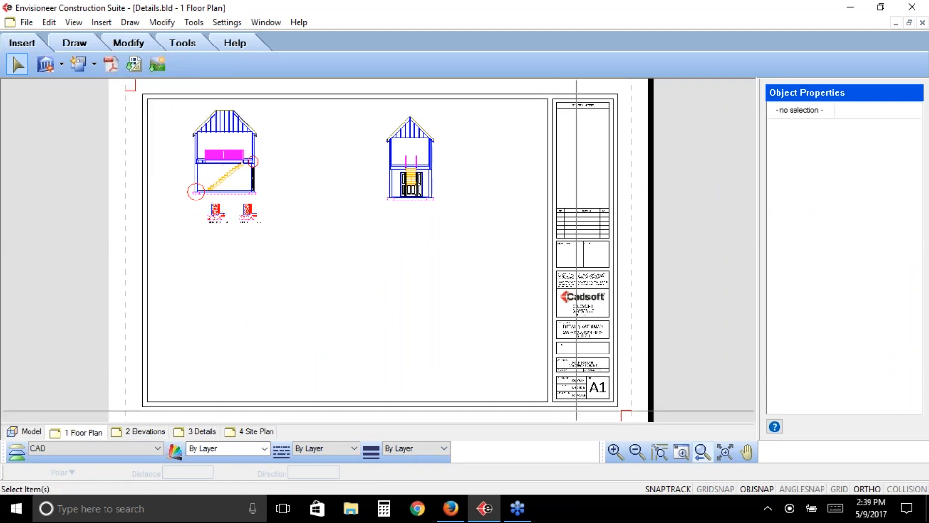
{"action": "left_click_drag", "start_coordinate": [267, 181], "coordinate": [186, 228]}
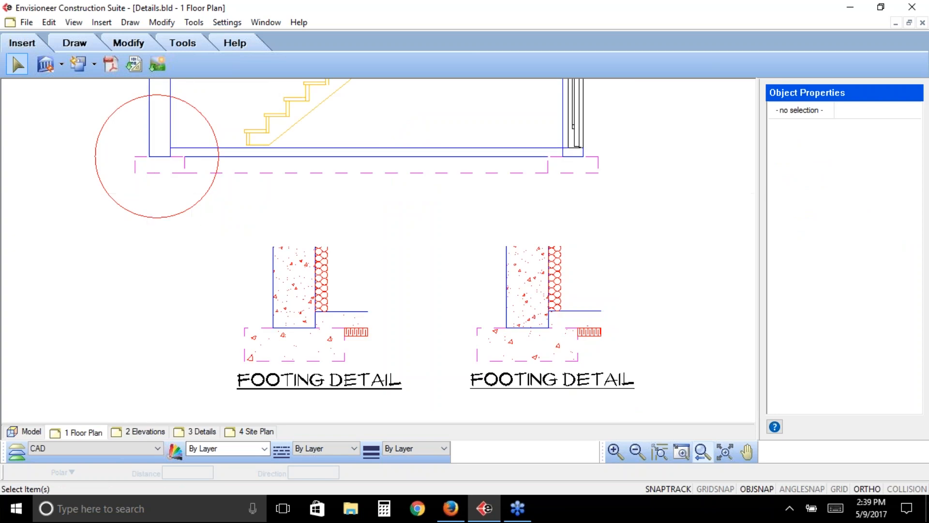
Start defining a SmartView from the Cut thru stair section and frame the lower steps of the stair in its preview.
{"action": "left_click", "coordinate": [63, 68]}
{"action": "left_click", "coordinate": [72, 83]}
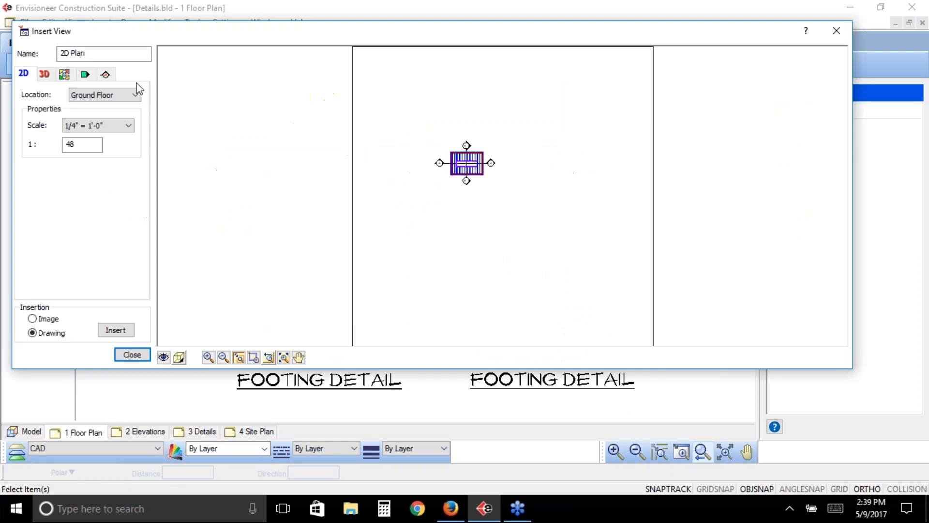
{"action": "left_click", "coordinate": [111, 79]}
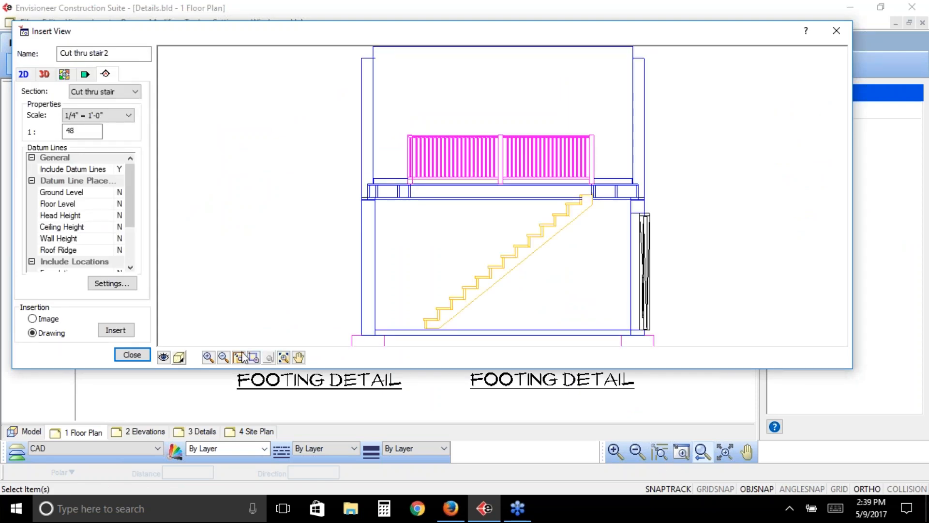
{"action": "left_click", "coordinate": [255, 360]}
{"action": "left_click_drag", "start_coordinate": [417, 274], "coordinate": [481, 340]}
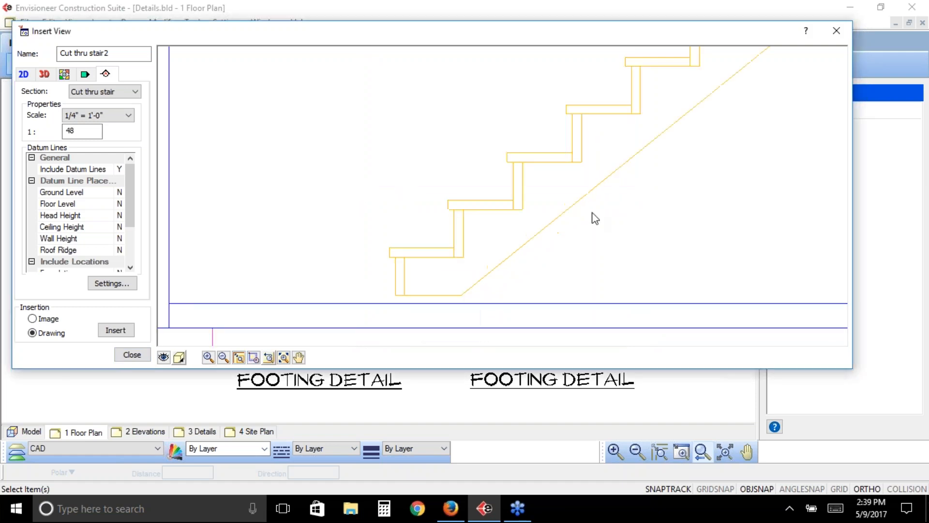
{"action": "left_click", "coordinate": [299, 357]}
{"action": "left_click_drag", "start_coordinate": [322, 222], "coordinate": [286, 224]}
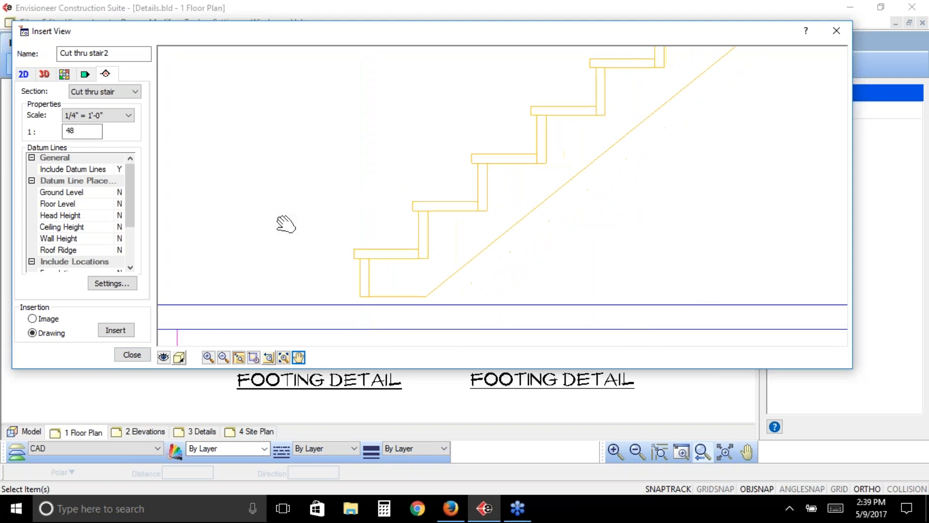
Hide the floors in the stair view's filter and reframe the preview on only the lower part of the stair.
{"action": "left_click", "coordinate": [164, 358]}
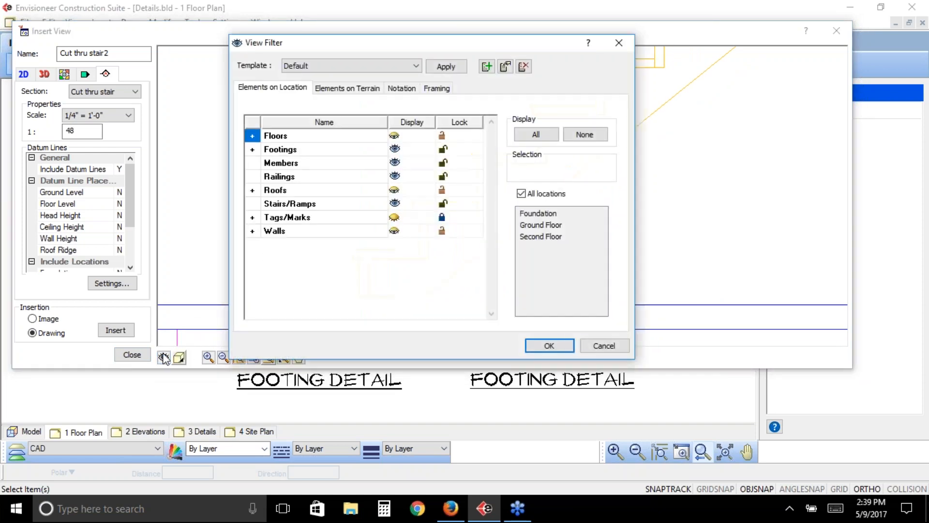
{"action": "left_click", "coordinate": [398, 136]}
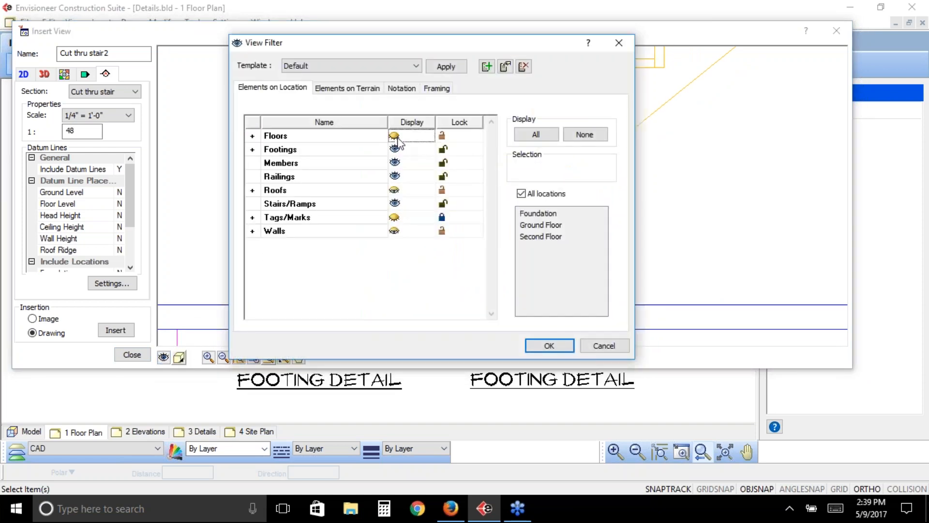
{"action": "left_click", "coordinate": [549, 346]}
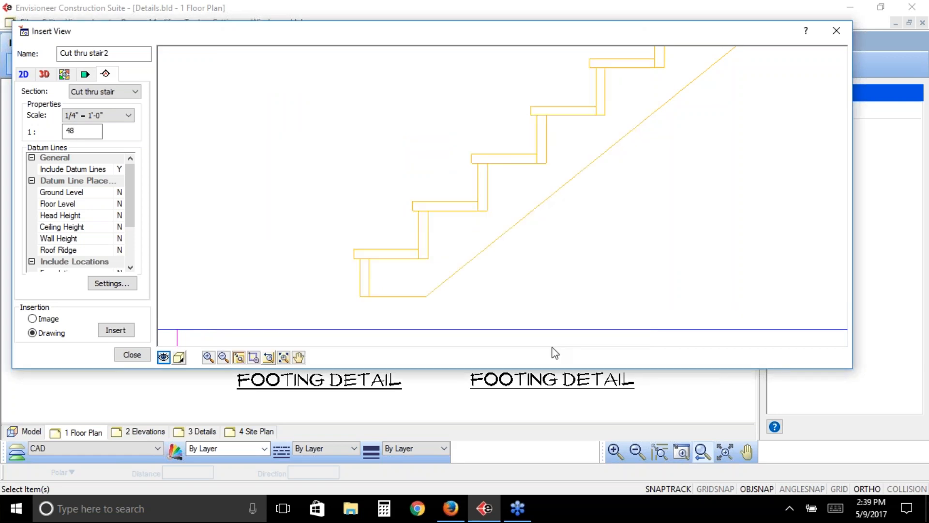
{"action": "left_click_drag", "start_coordinate": [552, 165], "coordinate": [529, 191]}
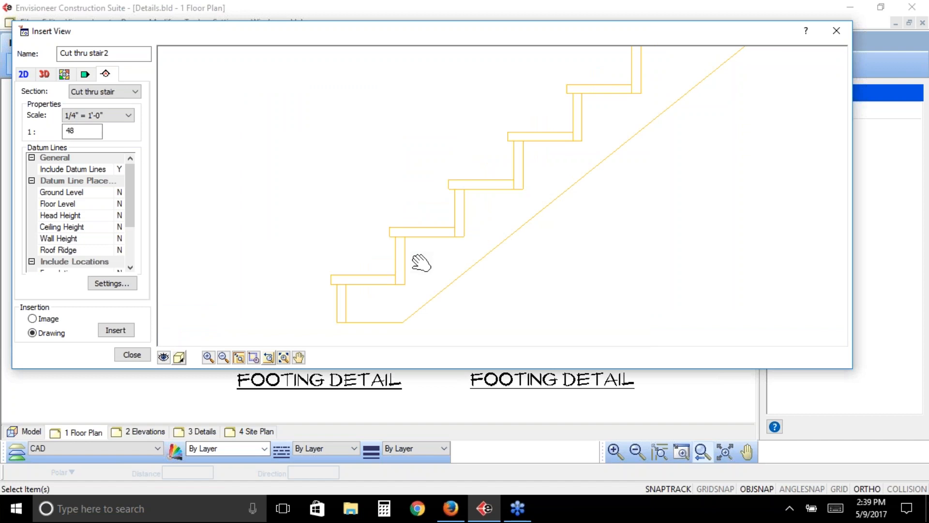
Set the stair view's scale to 1/2" = 1'-0" and insert it as a drawing to the left of the footing details.
{"action": "left_click", "coordinate": [128, 116]}
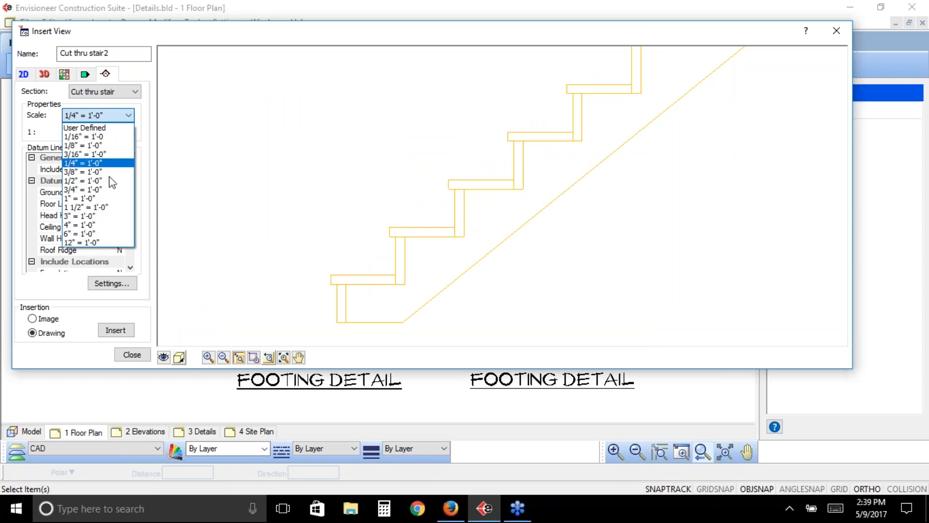
{"action": "left_click", "coordinate": [112, 181]}
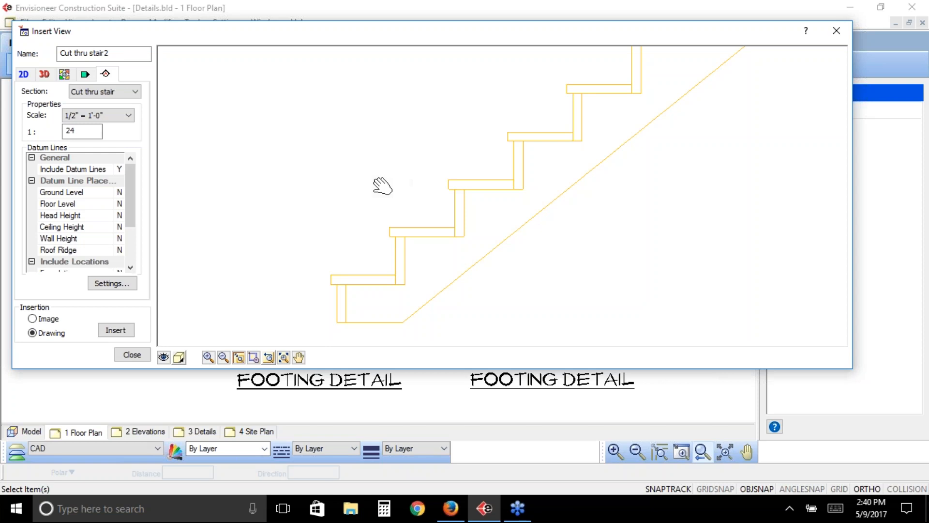
{"action": "left_click", "coordinate": [116, 331]}
{"action": "left_click", "coordinate": [639, 452]}
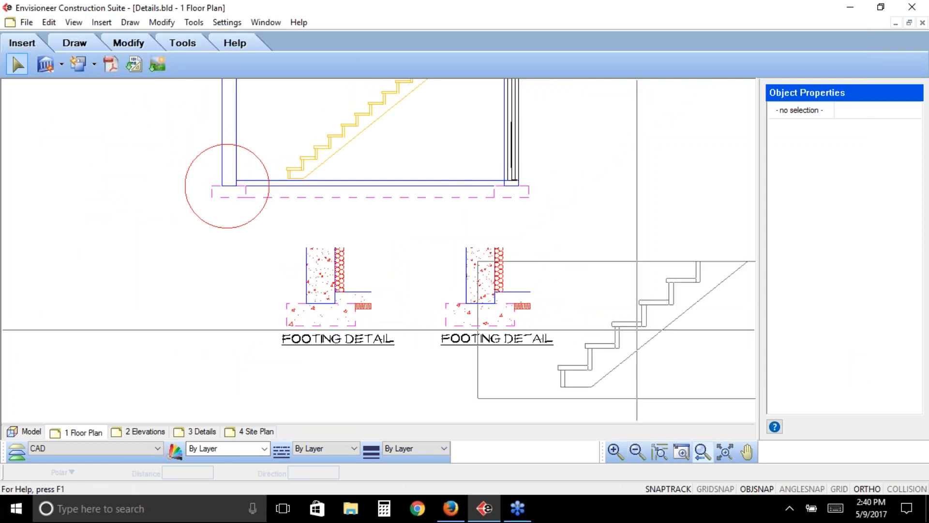
{"action": "left_click", "coordinate": [89, 306]}
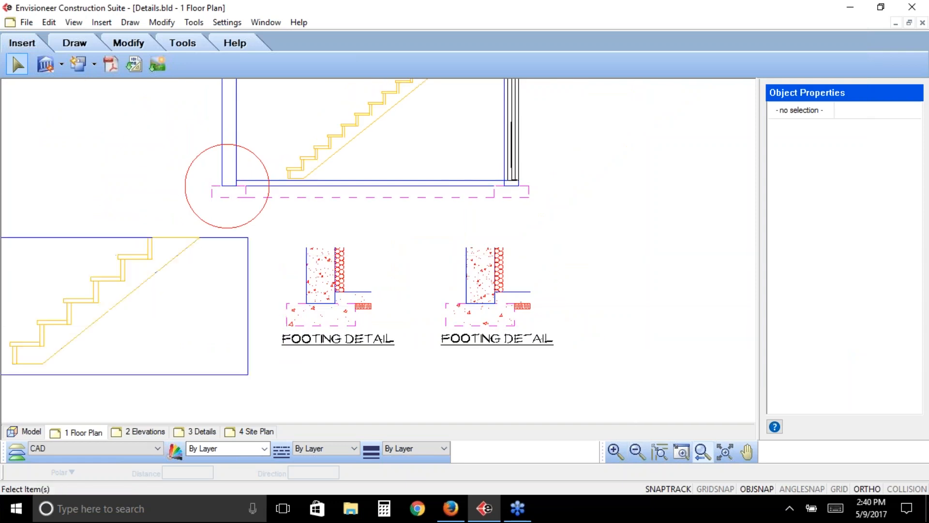
Compare the properties of the two footing details and look into the block definition of the Cut thru stair1 SmartView.
{"action": "left_click", "coordinate": [307, 270]}
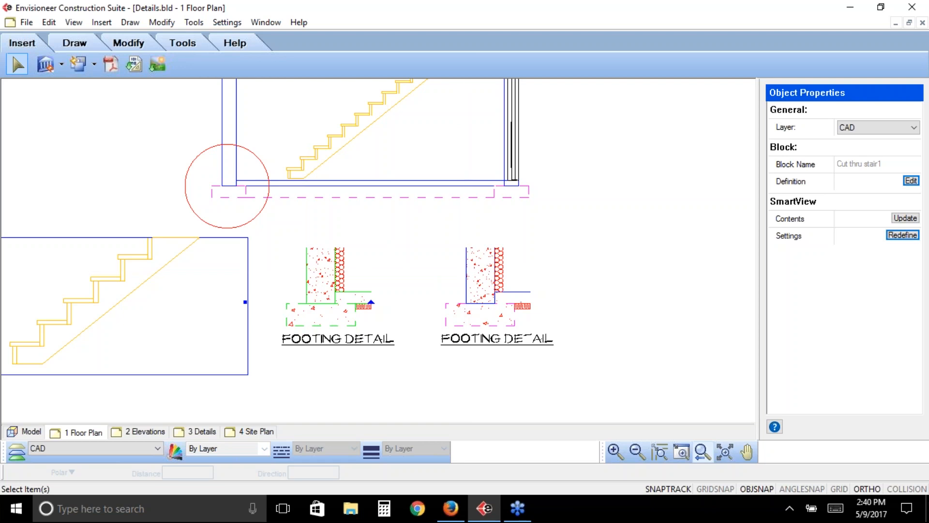
{"action": "left_click", "coordinate": [466, 268]}
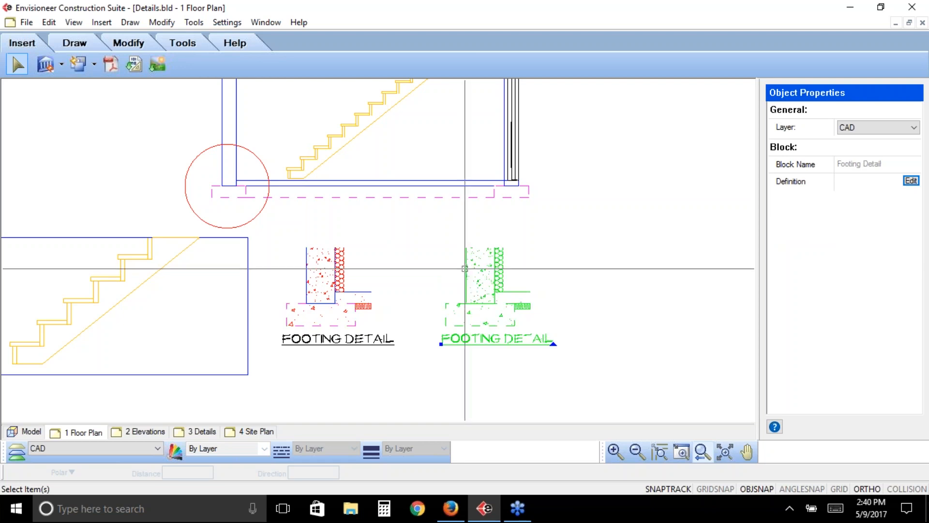
{"action": "left_click", "coordinate": [365, 291]}
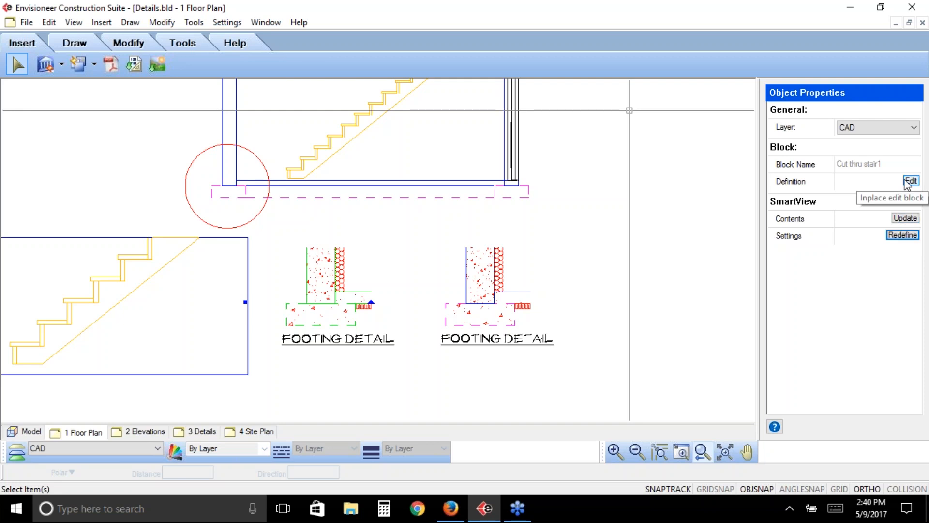
{"action": "left_click", "coordinate": [910, 181]}
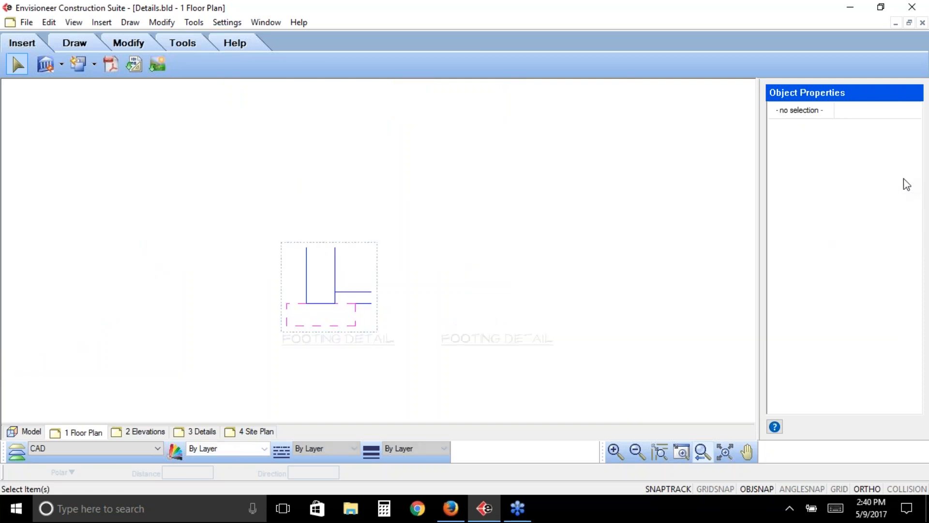
{"action": "left_click", "coordinate": [468, 361]}
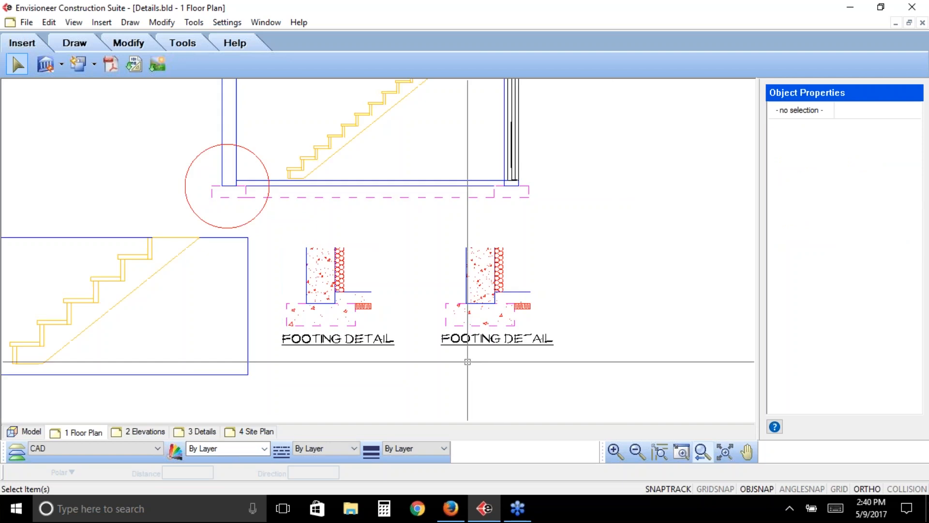
Open the inserted stair view's block definition for editing and delete the blue frame lines around the stair.
{"action": "left_click", "coordinate": [177, 315]}
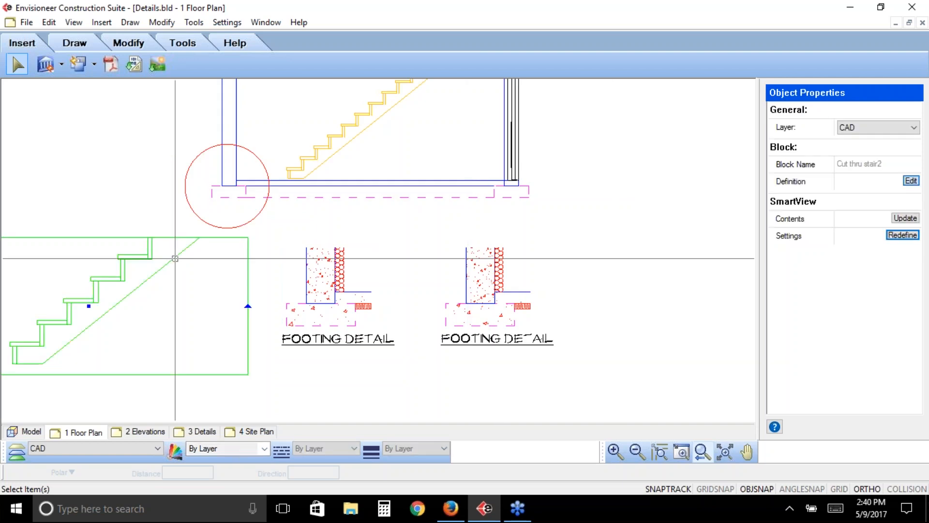
{"action": "left_click", "coordinate": [912, 181]}
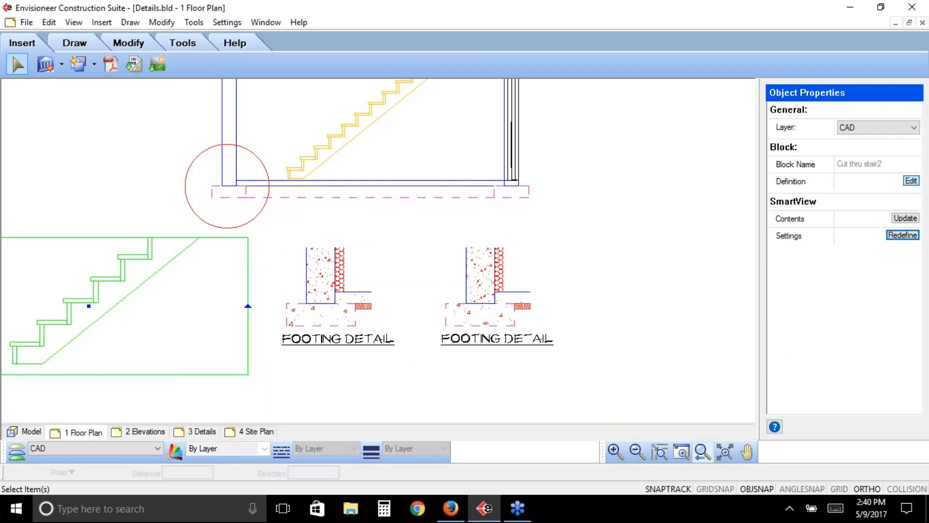
{"action": "left_click", "coordinate": [232, 237]}
{"action": "key", "text": "Delete"}
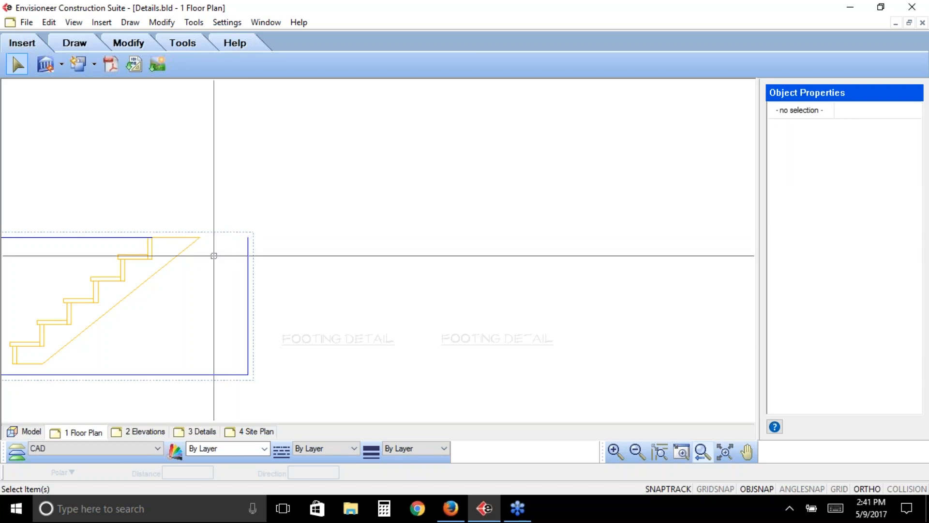
{"action": "left_click", "coordinate": [249, 256]}
{"action": "key", "text": "Delete"}
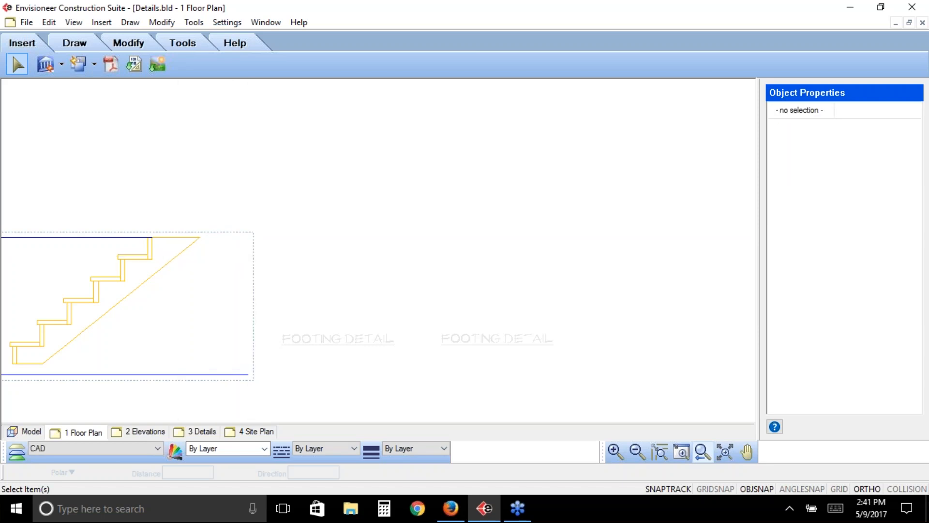
{"action": "left_click", "coordinate": [124, 374]}
{"action": "key", "text": "Delete"}
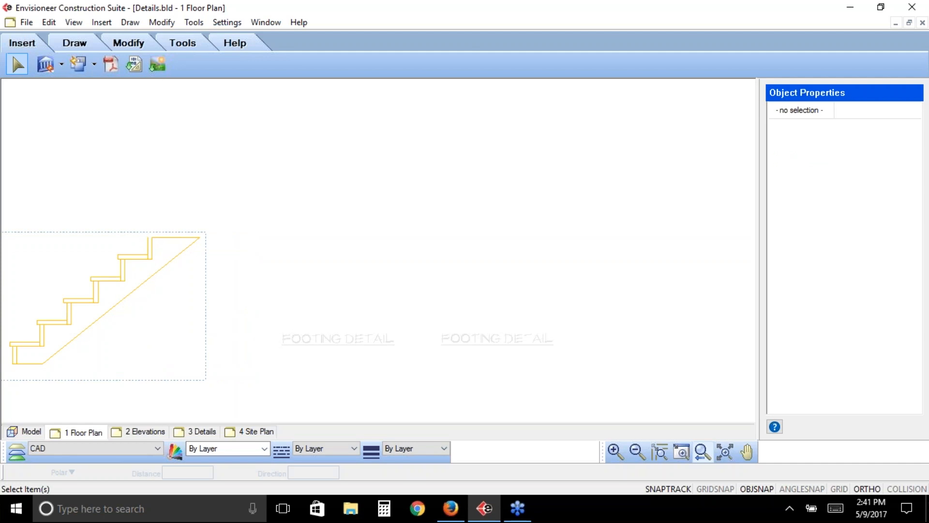
Review the drafting hatch and symbol commands, the block insertion commands and the 2D drawing export option with the stair detail selected.
{"action": "left_click", "coordinate": [132, 300]}
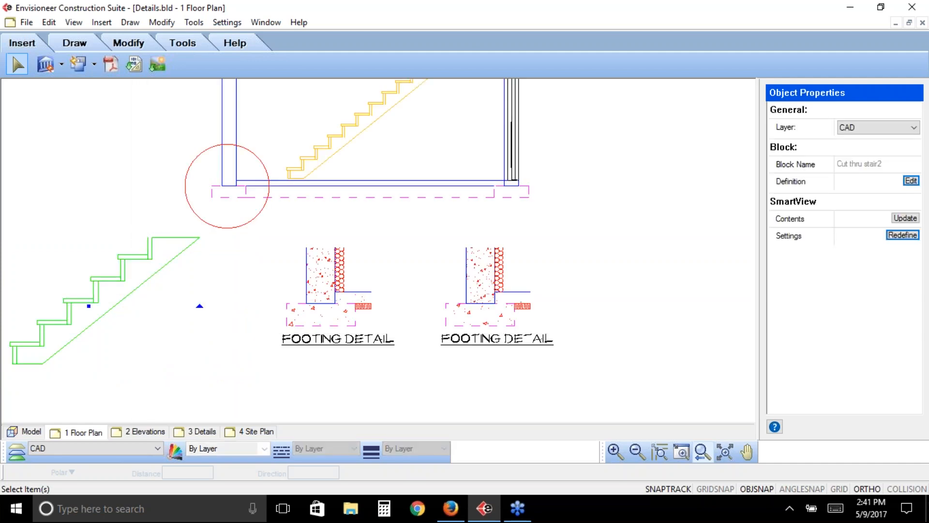
{"action": "left_click", "coordinate": [90, 41]}
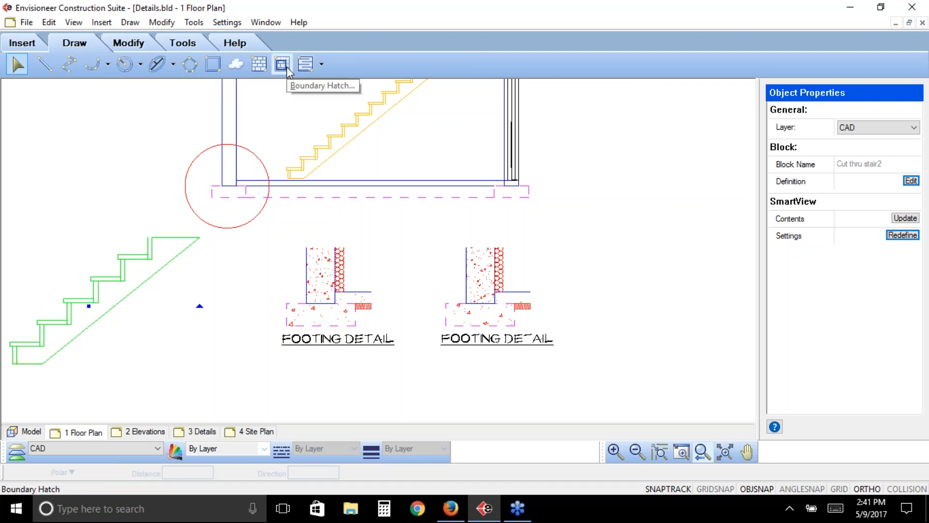
{"action": "left_click", "coordinate": [322, 64]}
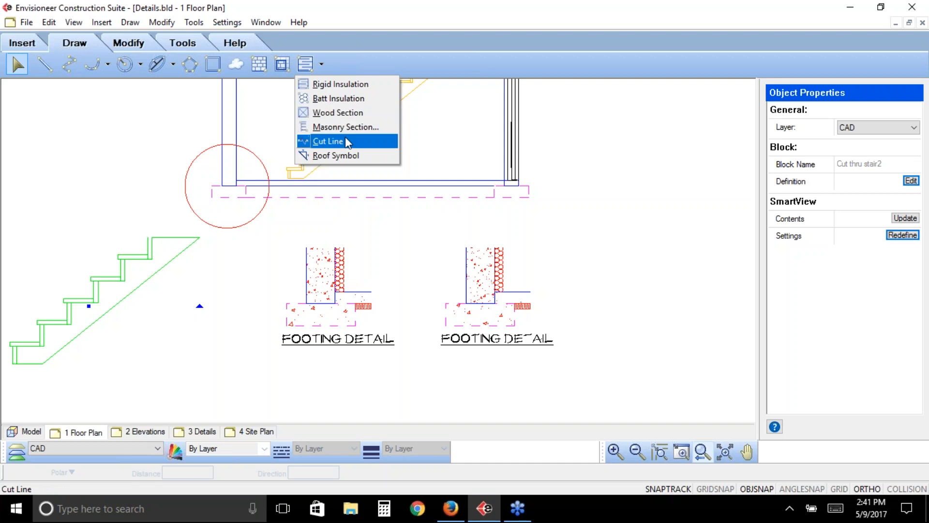
{"action": "left_click", "coordinate": [603, 73]}
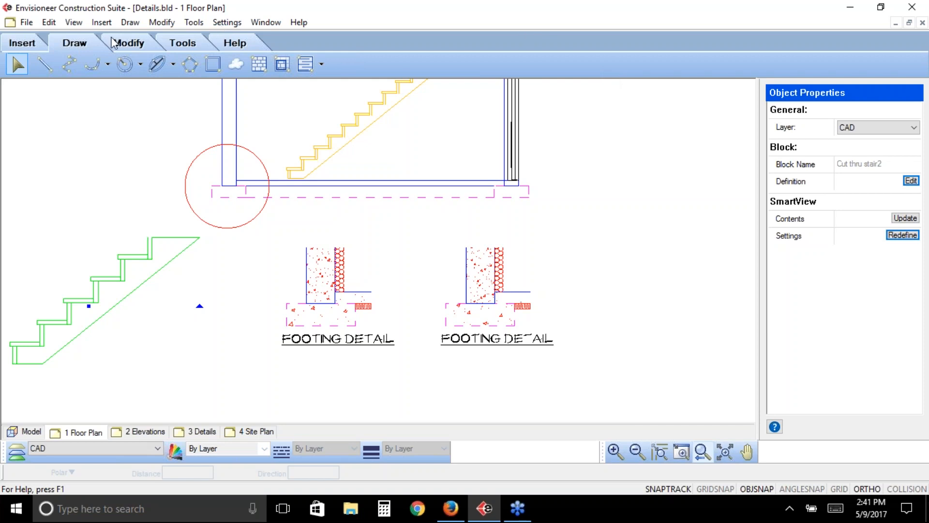
{"action": "left_click", "coordinate": [99, 24]}
{"action": "mouse_move", "coordinate": [96, 59]}
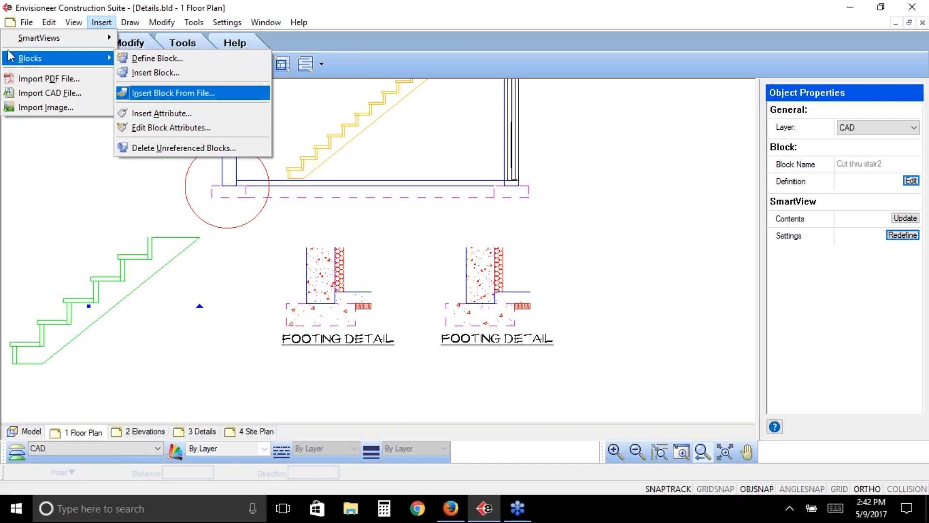
{"action": "left_click", "coordinate": [25, 22]}
{"action": "mouse_move", "coordinate": [115, 224]}
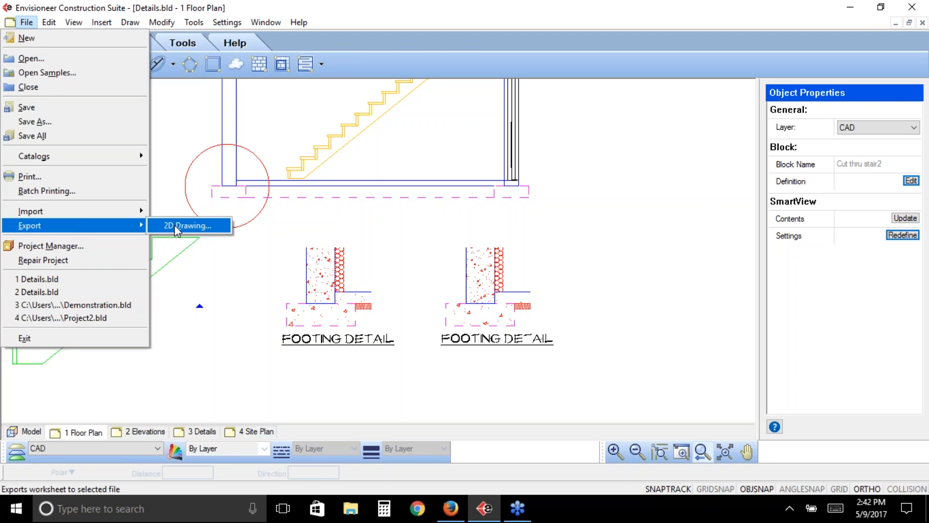
{"action": "mouse_move", "coordinate": [49, 22]}
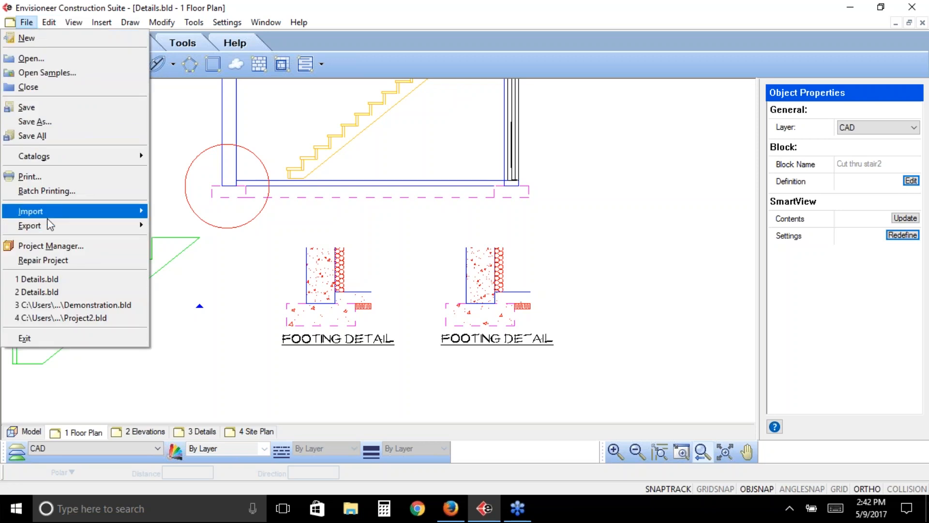
{"action": "mouse_move", "coordinate": [52, 226]}
{"action": "left_click", "coordinate": [365, 62]}
Browse the DWG files in the Details folder for a CAD import, then close the file browser without importing.
{"action": "left_click", "coordinate": [12, 44]}
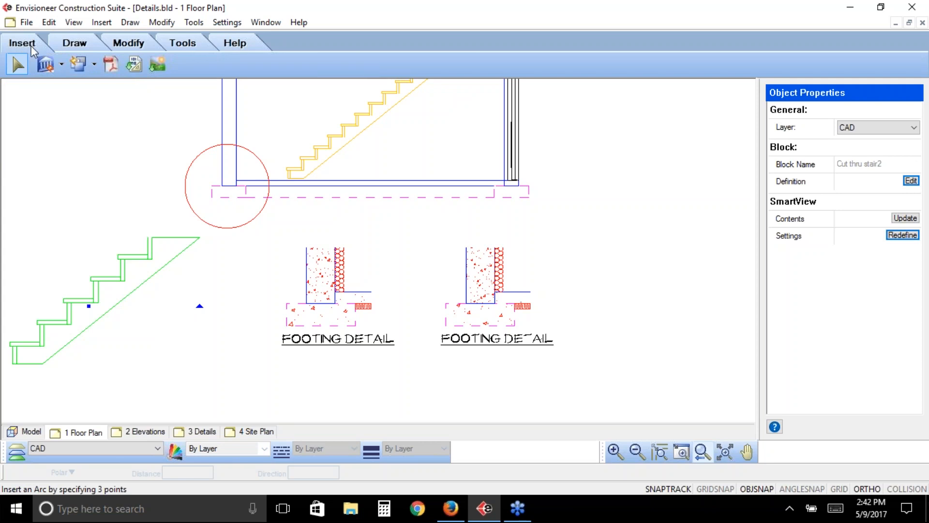
{"action": "left_click", "coordinate": [137, 66]}
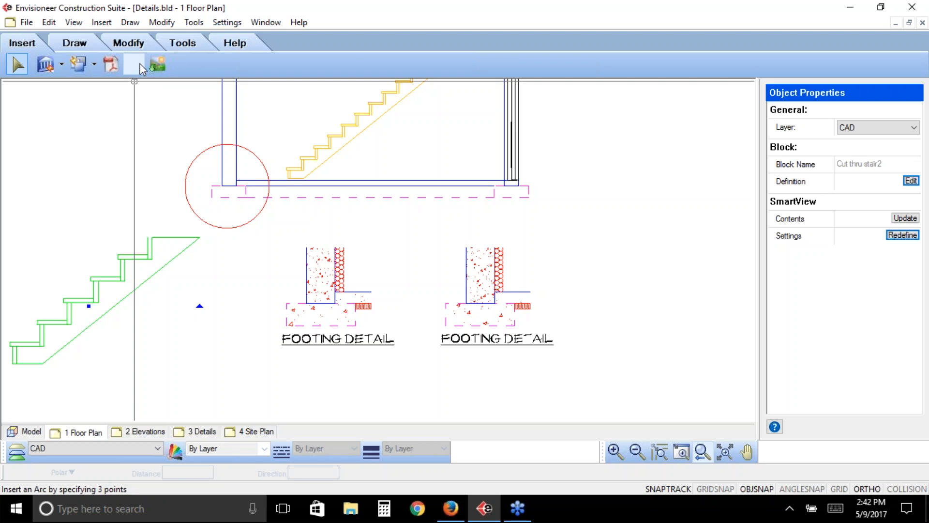
{"action": "left_click", "coordinate": [347, 124]}
{"action": "double_click", "coordinate": [347, 123]}
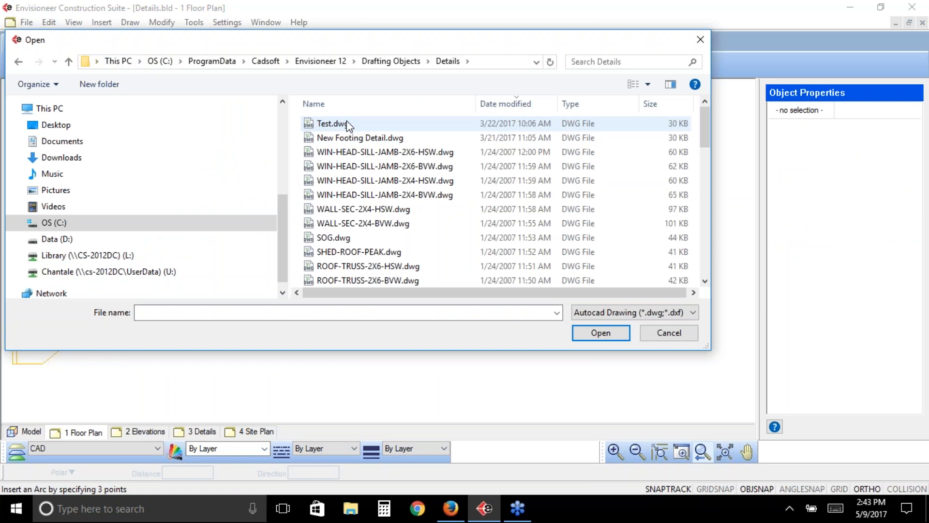
{"action": "left_click", "coordinate": [669, 333]}
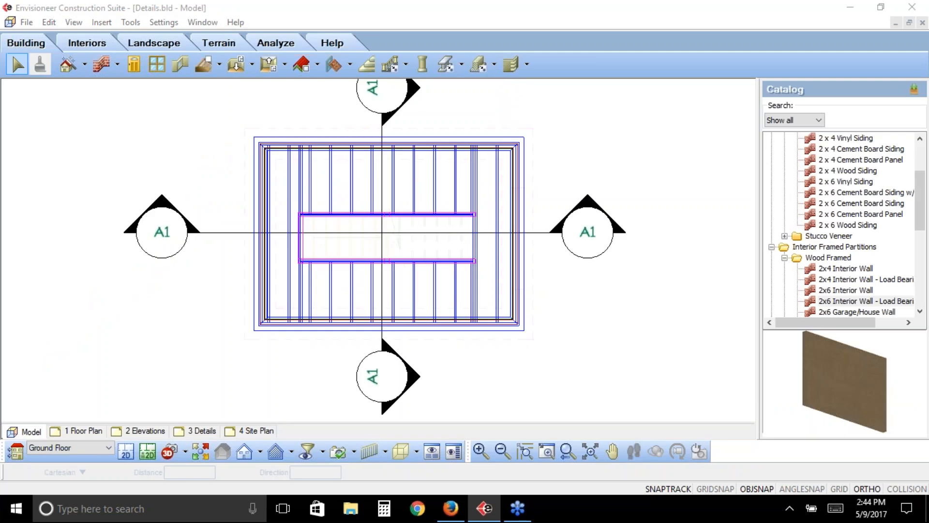
Create a new section through the model's ground floor above the stair, running from outside the building's left wall to about its middle.
{"action": "left_click", "coordinate": [618, 230]}
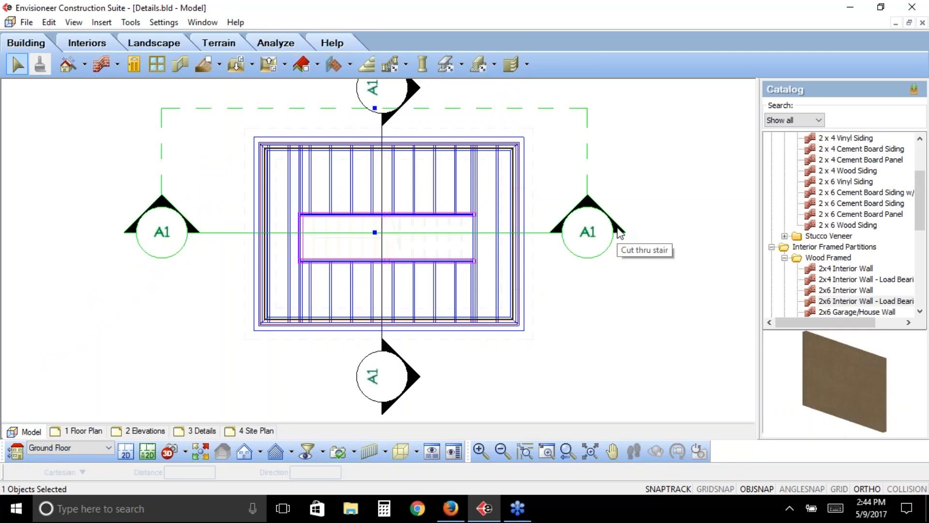
{"action": "left_click", "coordinate": [291, 454]}
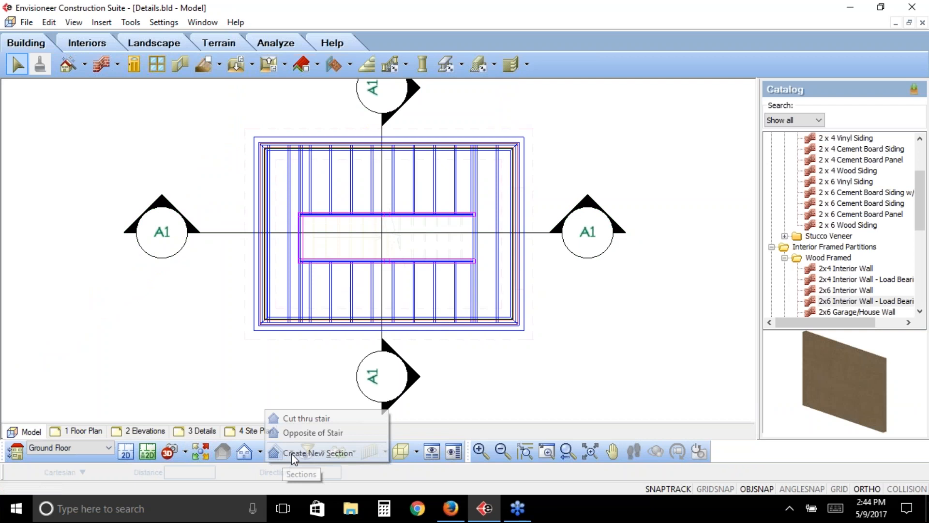
{"action": "left_click", "coordinate": [295, 453]}
{"action": "left_click", "coordinate": [185, 160]}
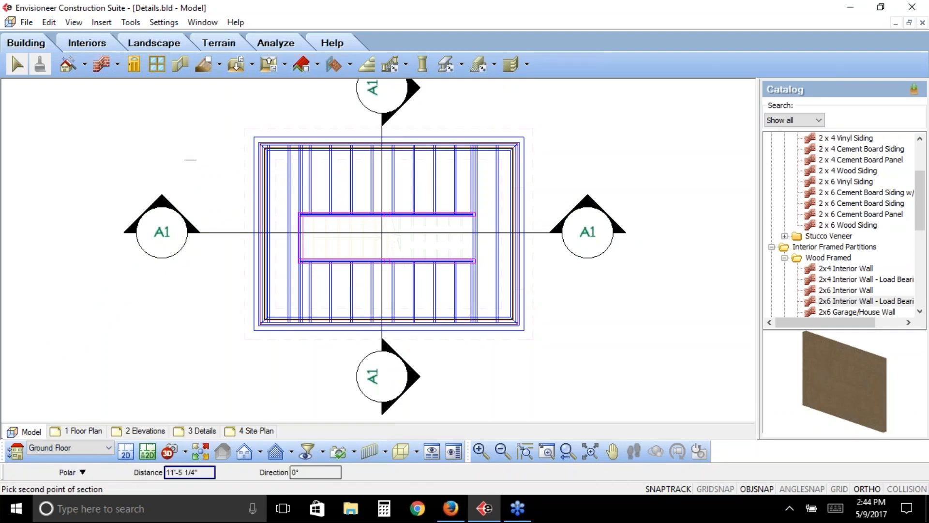
{"action": "left_click", "coordinate": [562, 159]}
{"action": "left_click", "coordinate": [562, 127]}
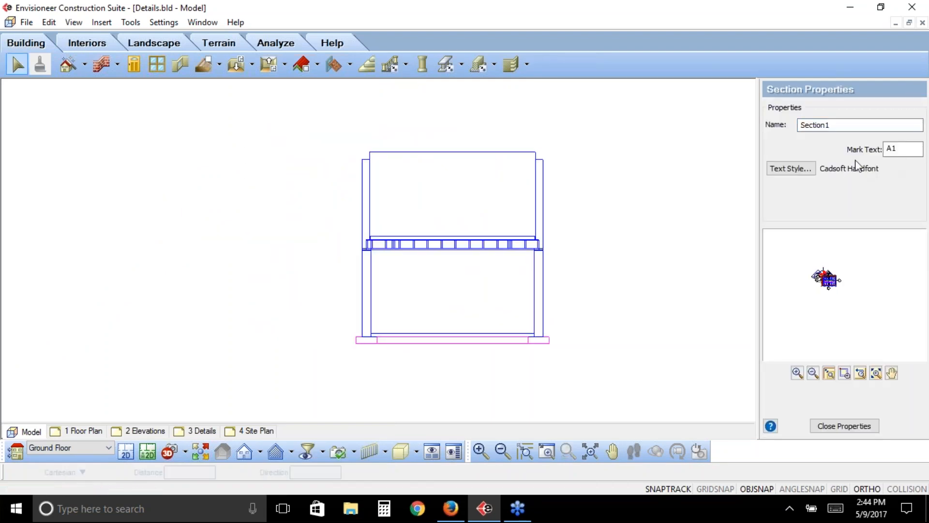
Assign the Dimensions text style to the new section's mark and check the mark in the 2D plan.
{"action": "left_click", "coordinate": [798, 171]}
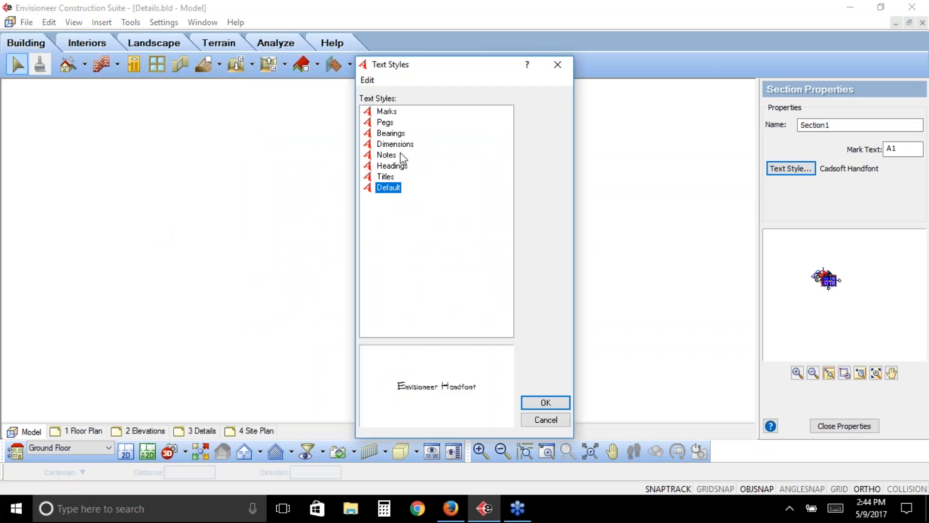
{"action": "left_click", "coordinate": [396, 166]}
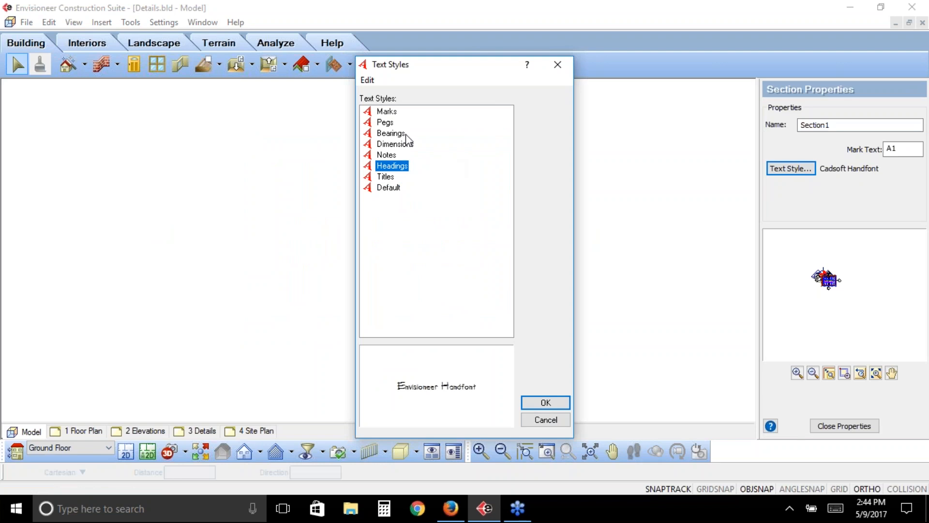
{"action": "left_click", "coordinate": [396, 145]}
{"action": "left_click", "coordinate": [526, 399]}
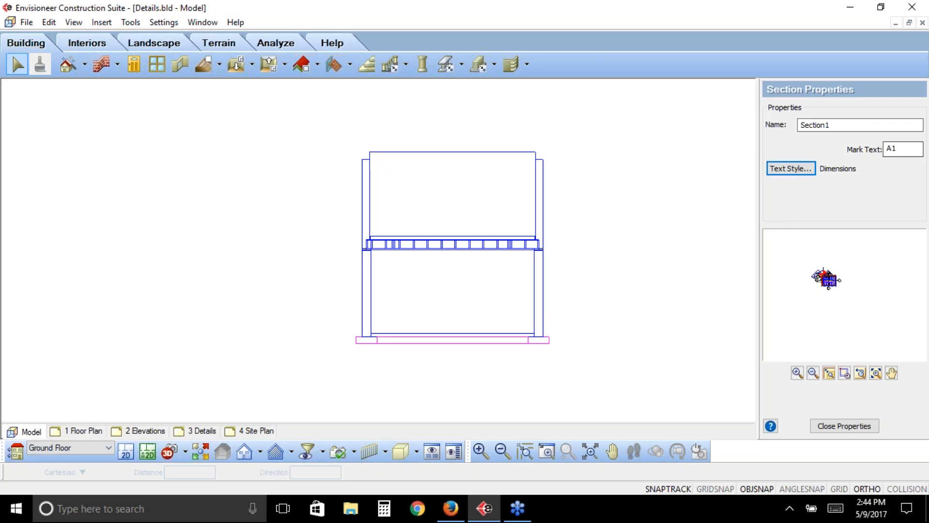
{"action": "left_click", "coordinate": [126, 451]}
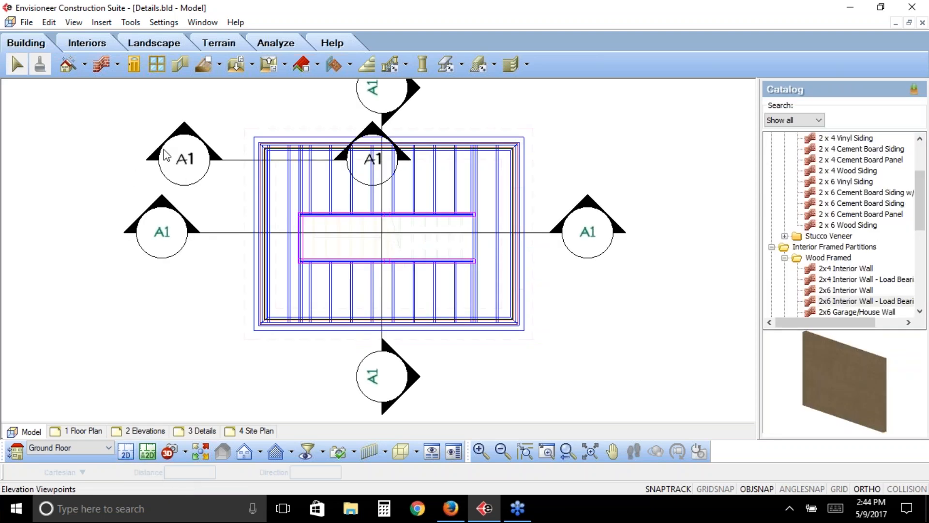
{"action": "left_click", "coordinate": [192, 178]}
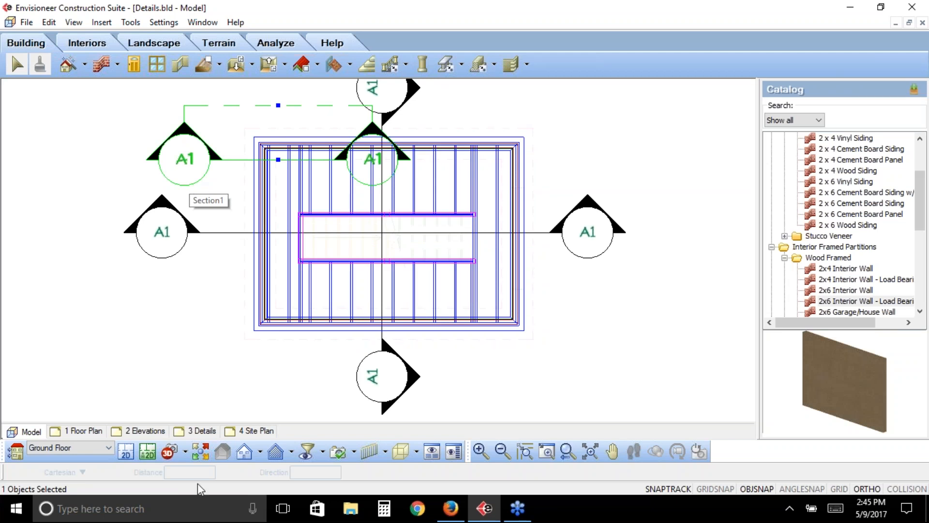
Scale the right-hand footing detail block on the 1 Floor Plan sheet by a factor of 0.5.
{"action": "left_click", "coordinate": [95, 432]}
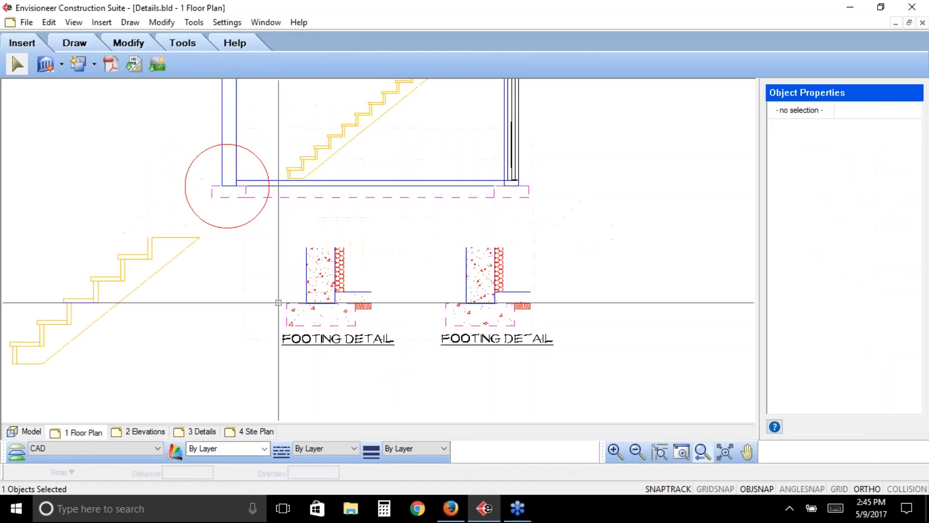
{"action": "left_click", "coordinate": [467, 272]}
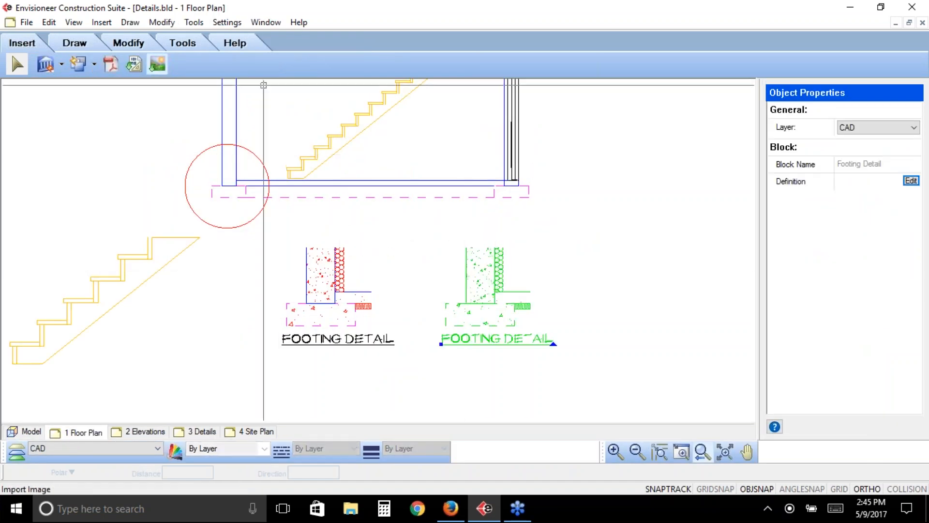
{"action": "left_click", "coordinate": [161, 23]}
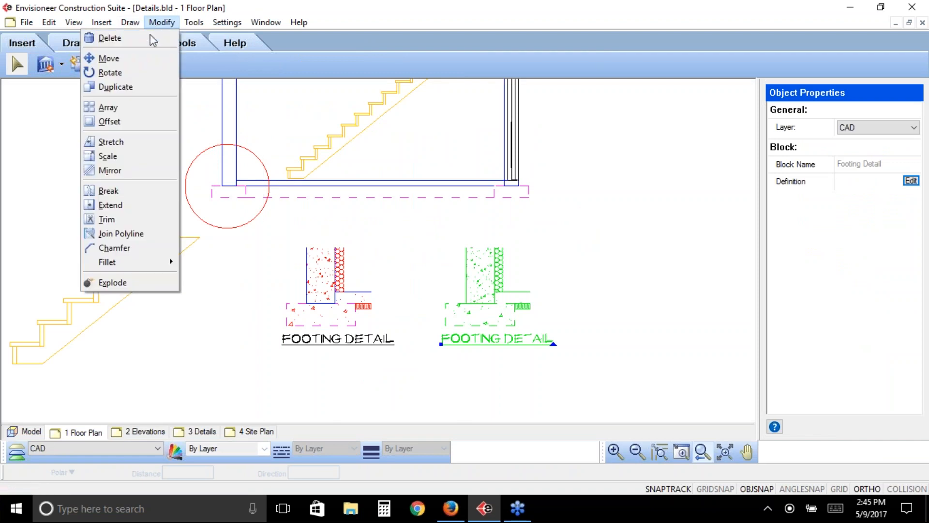
{"action": "left_click", "coordinate": [149, 158]}
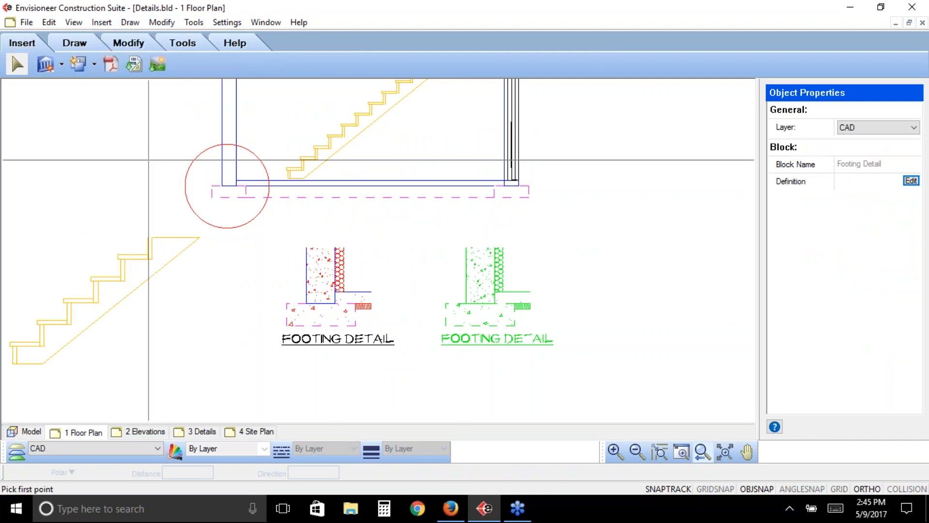
{"action": "left_click", "coordinate": [481, 293]}
{"action": "key", "text": "BackSpace"}
{"action": "type", "text": ".5"}
{"action": "left_click", "coordinate": [455, 269]}
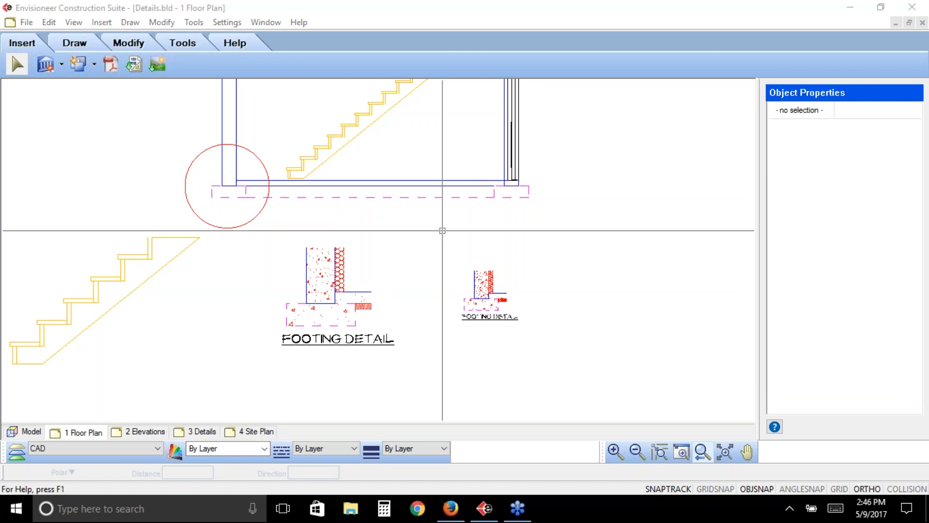
Set the scale of the concrete hatch in the left footing detail's footing to 0.5.
{"action": "left_click", "coordinate": [315, 312]}
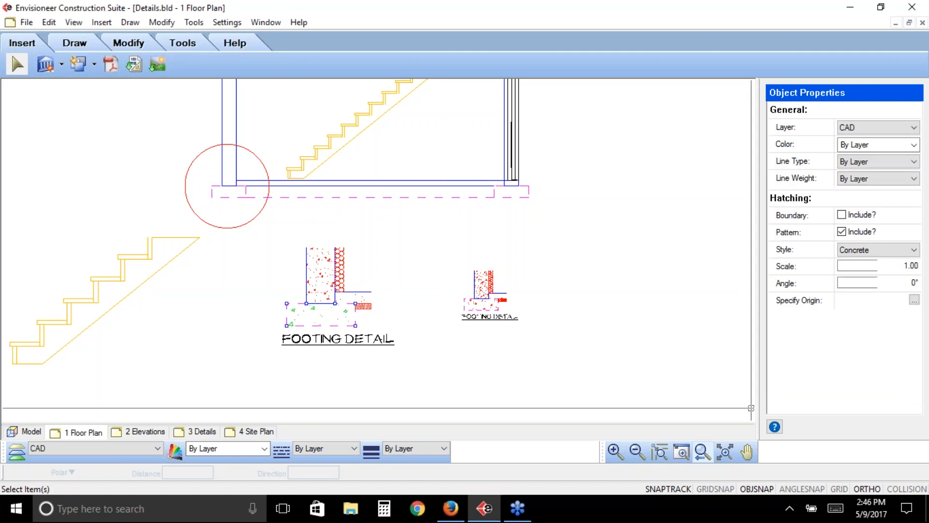
{"action": "left_click", "coordinate": [689, 455]}
{"action": "left_click", "coordinate": [365, 385]}
{"action": "left_click", "coordinate": [684, 455]}
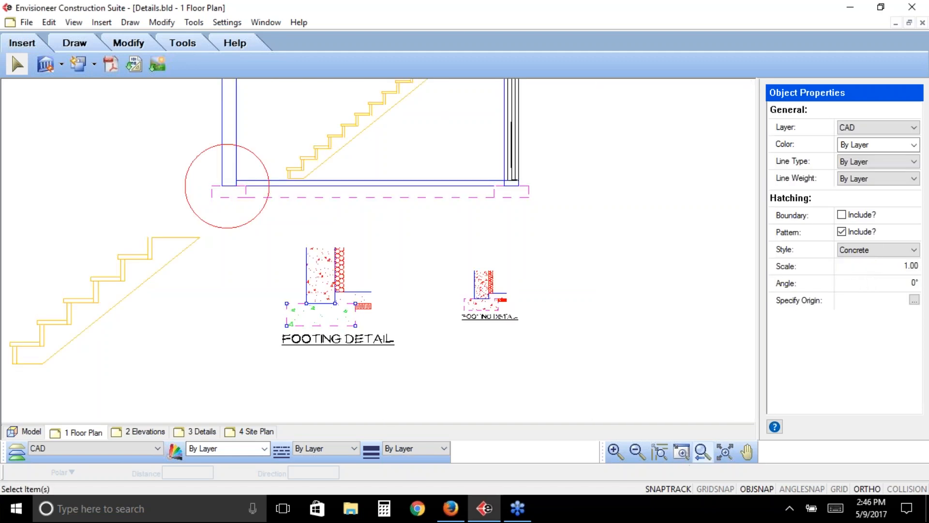
{"action": "left_click", "coordinate": [408, 236]}
{"action": "left_click", "coordinate": [250, 336]}
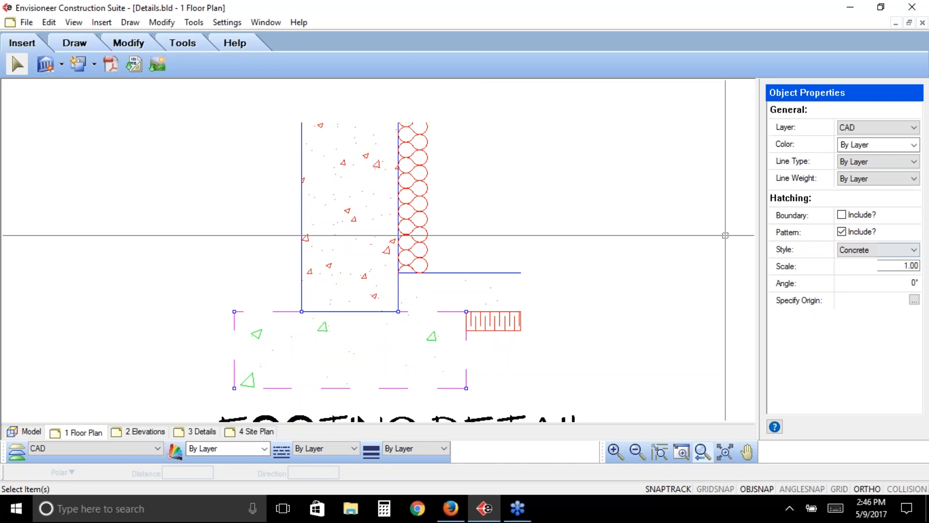
{"action": "left_click", "coordinate": [902, 266]}
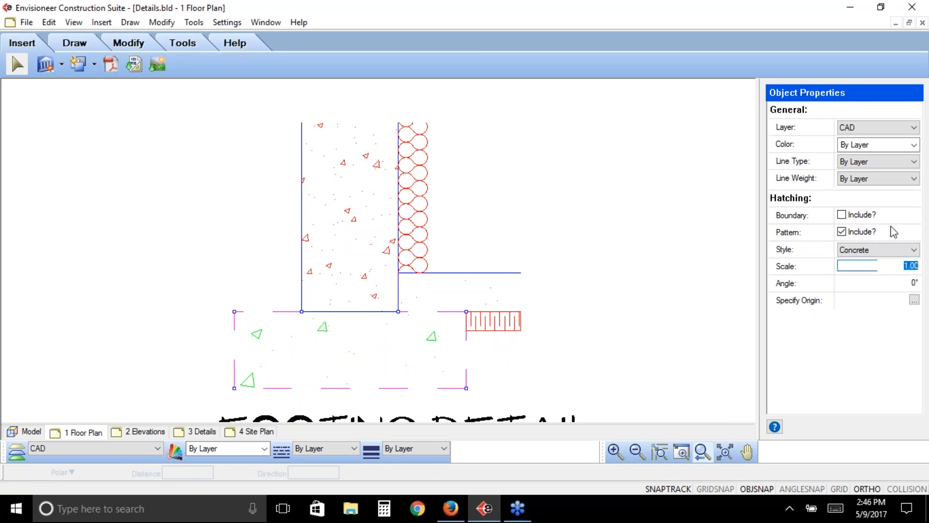
{"action": "type", "text": ".5"}
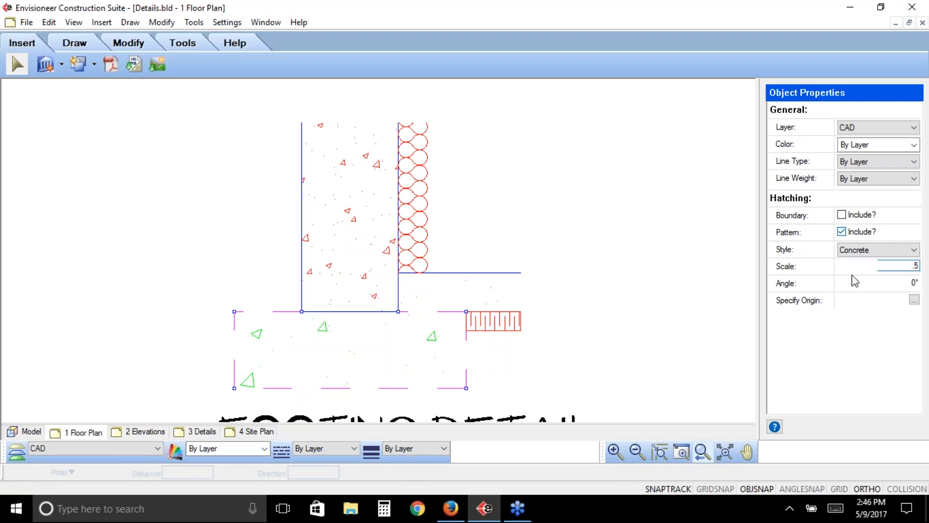
{"action": "key", "text": "Tab"}
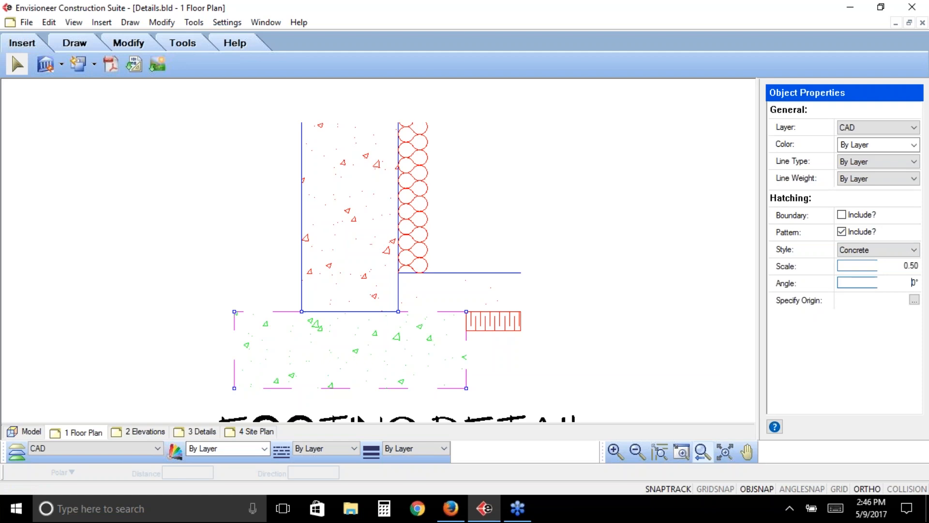
{"action": "key", "text": "Escape"}
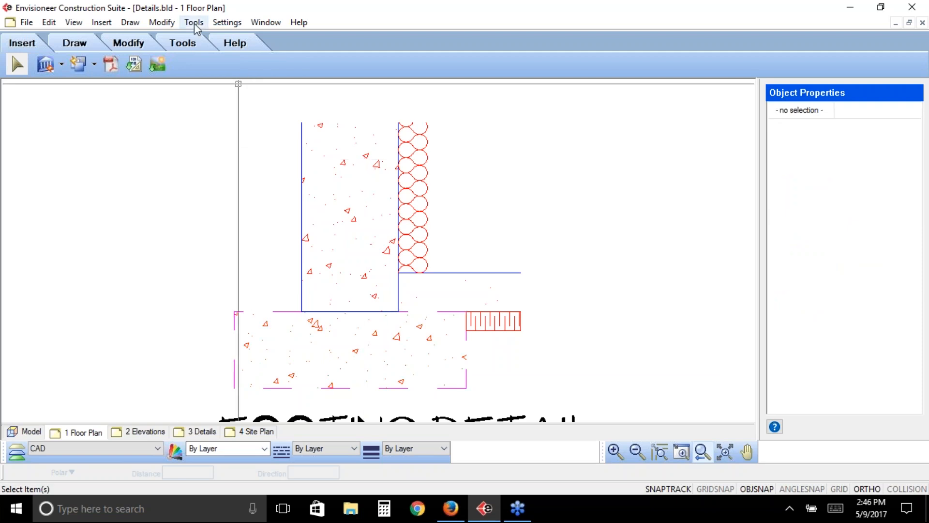
Examine the Concrete pattern's scale and line definition in the polygon hatch patterns without changing them.
{"action": "left_click", "coordinate": [80, 48]}
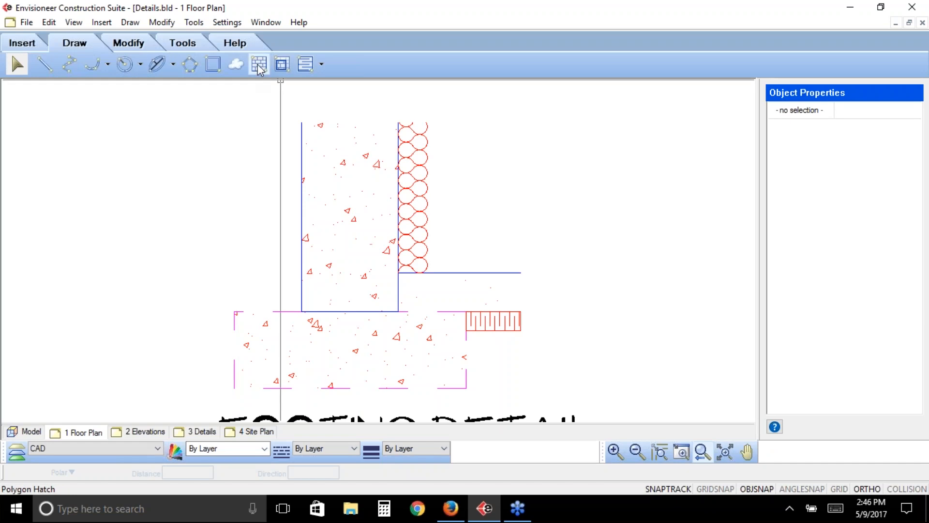
{"action": "left_click", "coordinate": [259, 65]}
{"action": "left_click", "coordinate": [402, 277]}
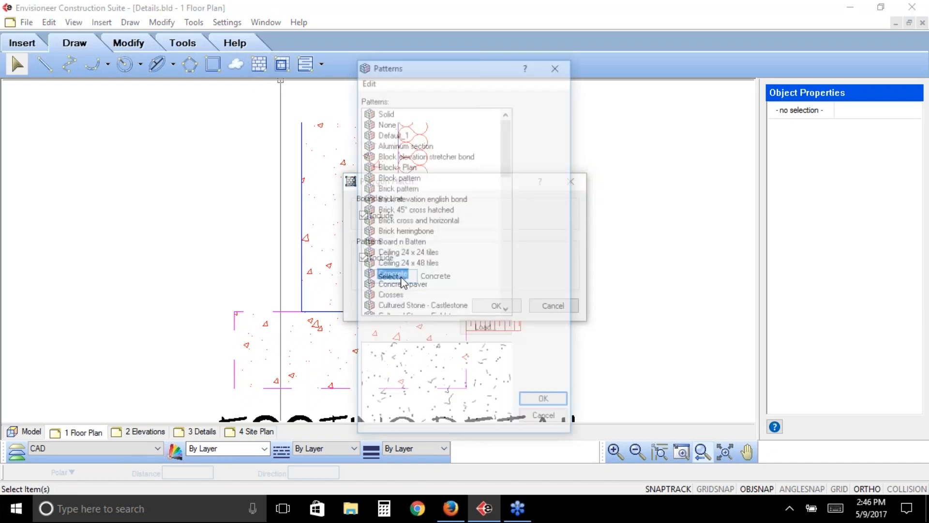
{"action": "right_click", "coordinate": [398, 275]}
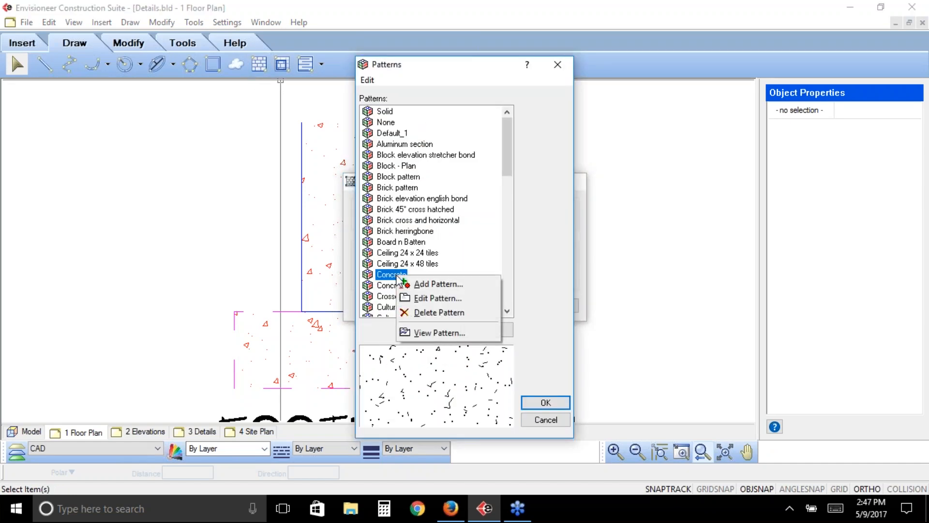
{"action": "left_click", "coordinate": [414, 299]}
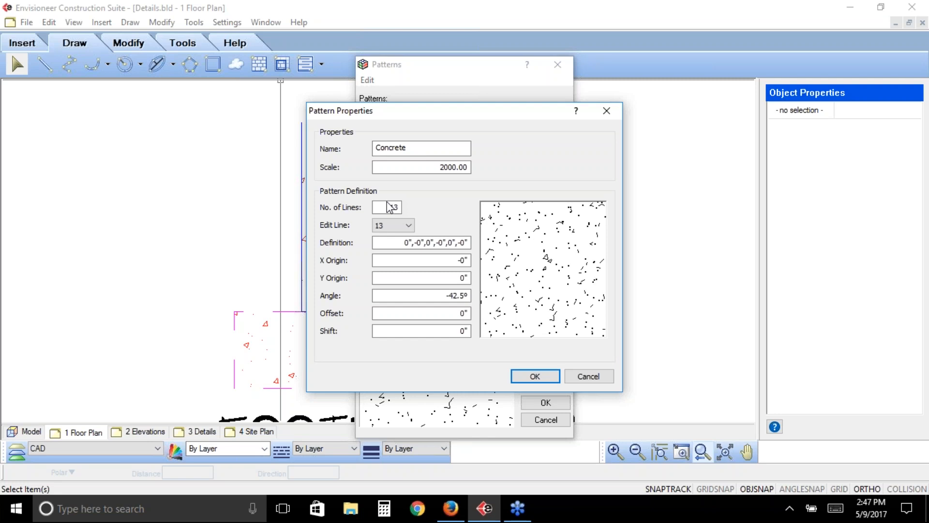
{"action": "left_click", "coordinate": [589, 376]}
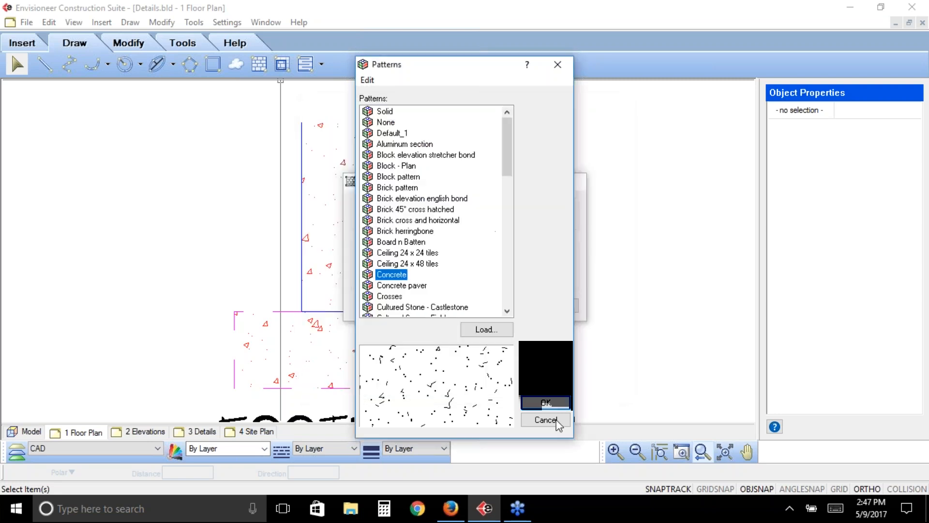
{"action": "left_click", "coordinate": [556, 423]}
{"action": "left_click", "coordinate": [555, 306]}
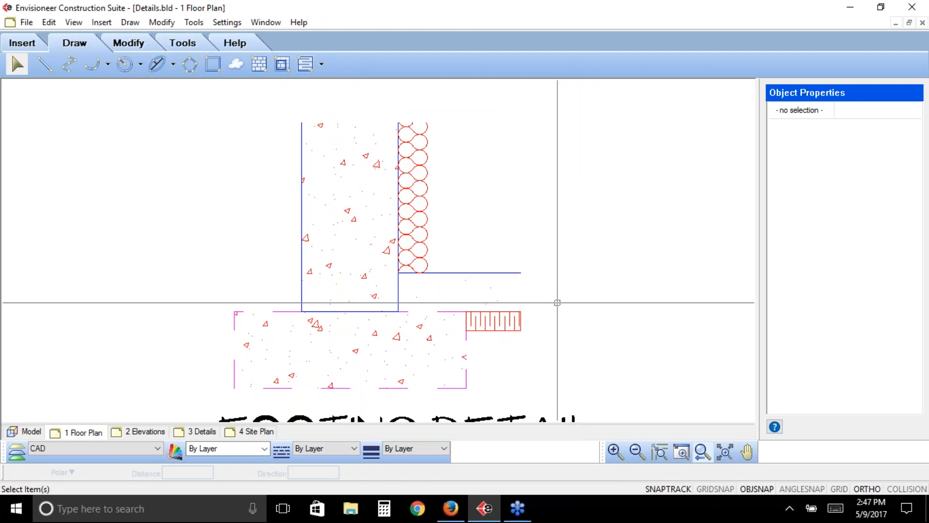
Check the hatch properties of the left detail's footing and return to the view showing both footing details.
{"action": "left_click", "coordinate": [402, 335]}
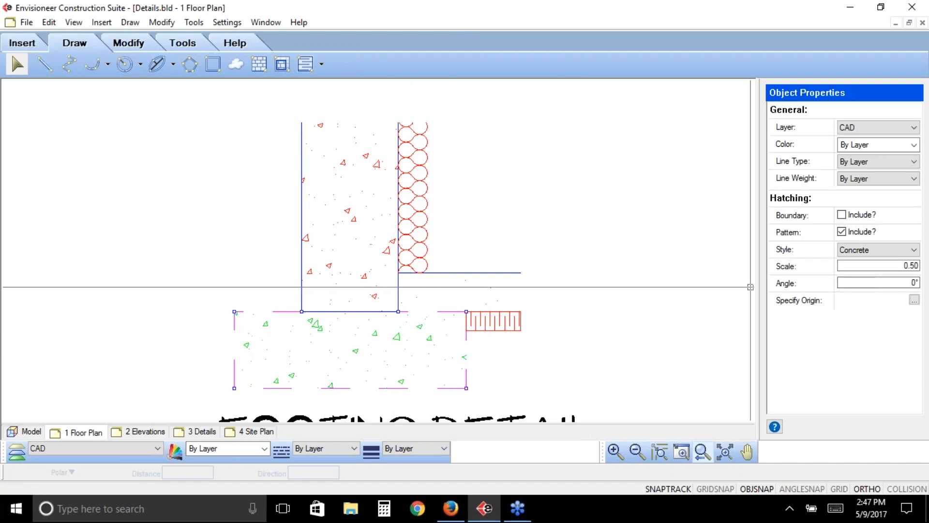
{"action": "left_click", "coordinate": [574, 232]}
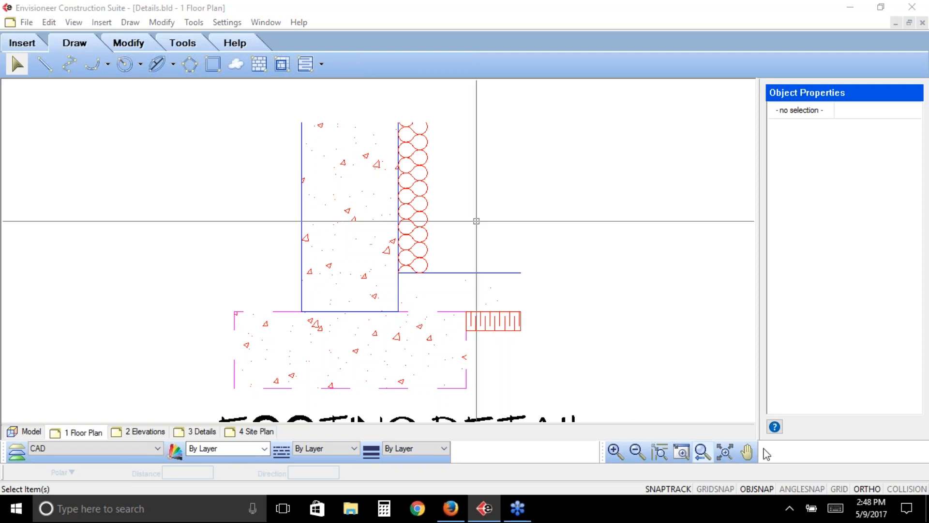
{"action": "left_click", "coordinate": [702, 453]}
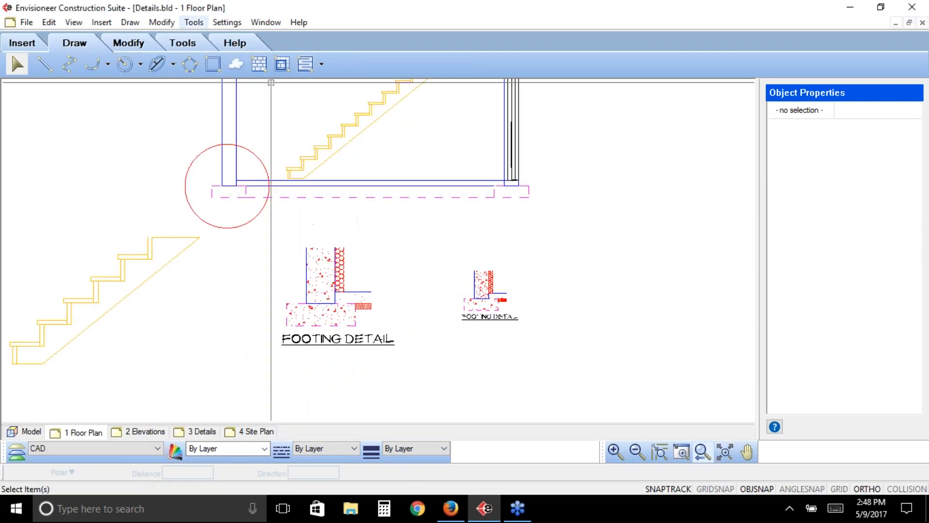
{"action": "left_click", "coordinate": [193, 23]}
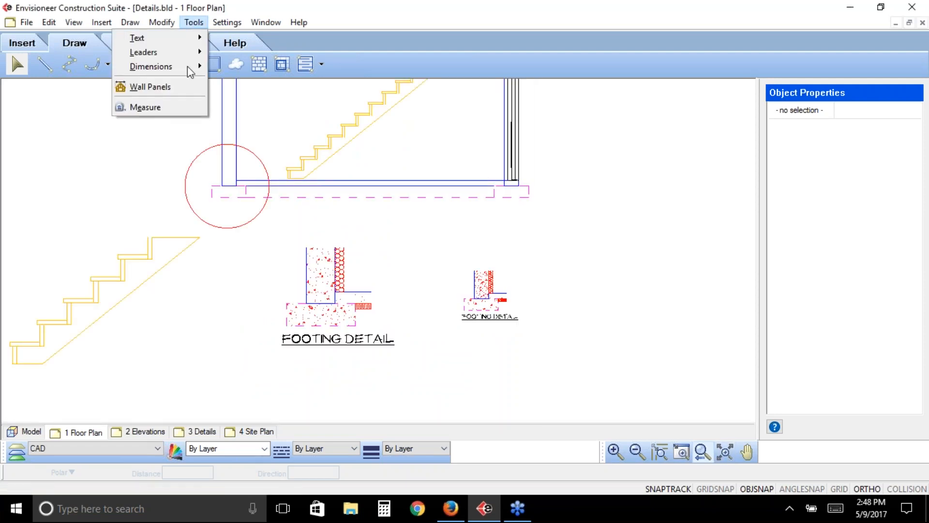
{"action": "mouse_move", "coordinate": [189, 66]}
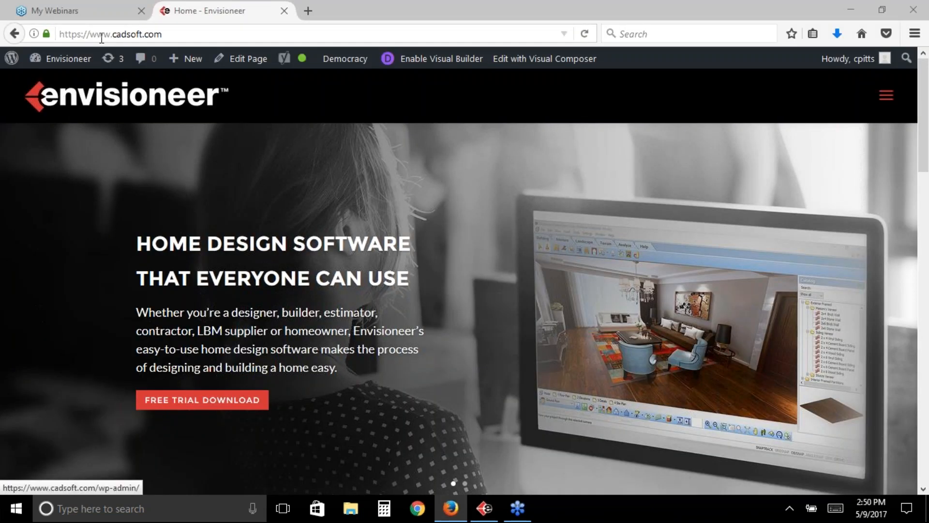
Switch to Firefox and open the Events & Training page from the Learning Center on the Envisioneer website.
{"action": "left_click", "coordinate": [888, 99]}
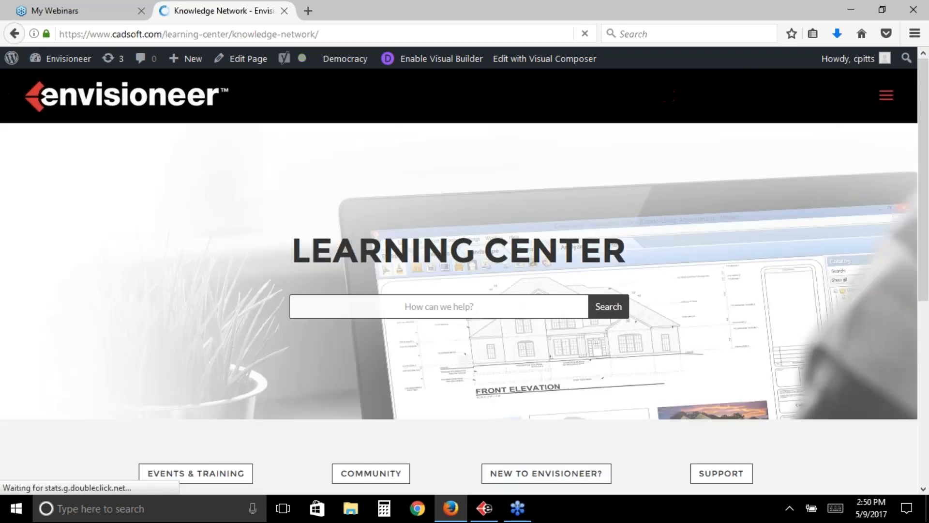
{"action": "scroll", "coordinate": [749, 273], "scroll_direction": "down", "scroll_amount": 2}
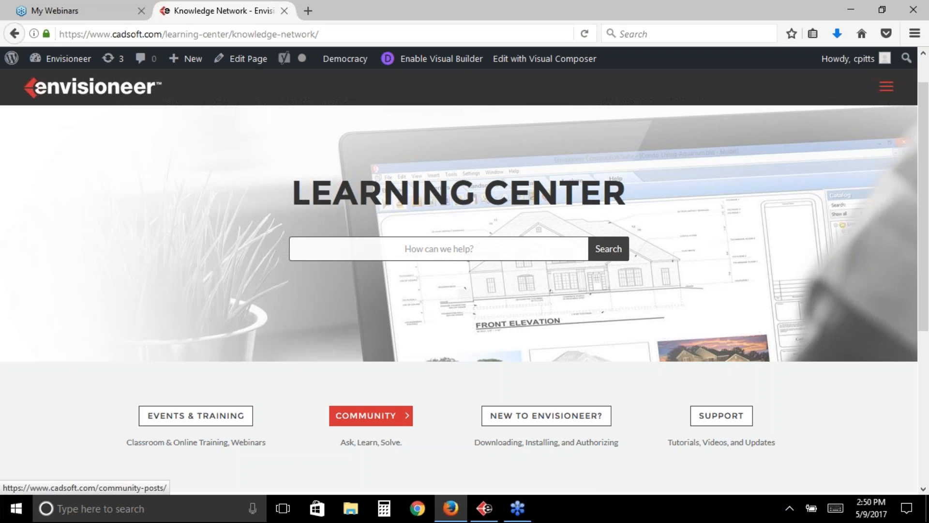
{"action": "left_click", "coordinate": [173, 421]}
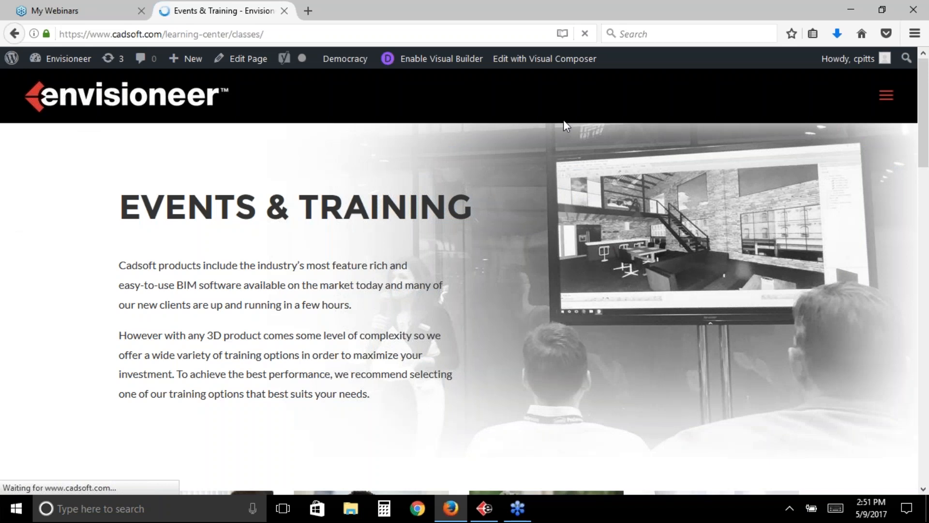
Look through the upcoming webinars in the May 2017 calendar and browse the topics in the webinar archive.
{"action": "left_click_drag", "start_coordinate": [924, 79], "coordinate": [904, 315]}
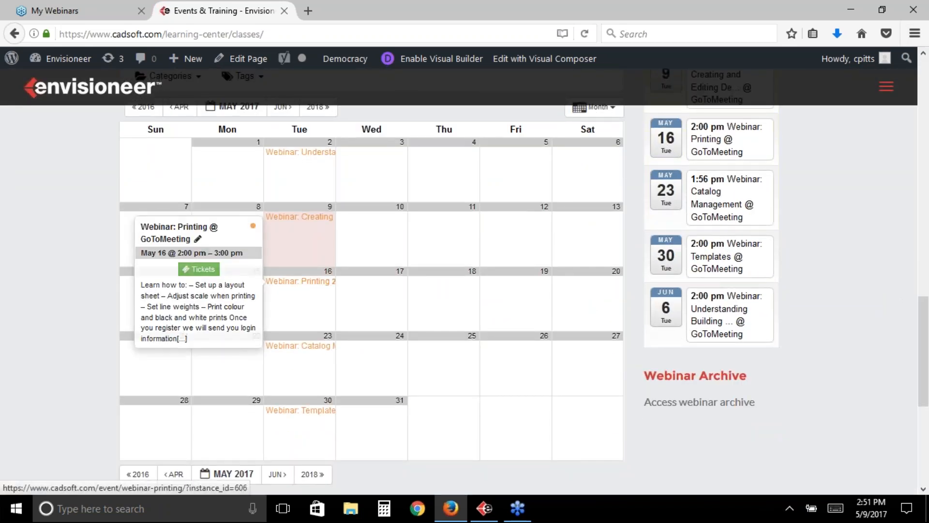
{"action": "mouse_move", "coordinate": [293, 346]}
{"action": "mouse_move", "coordinate": [294, 412]}
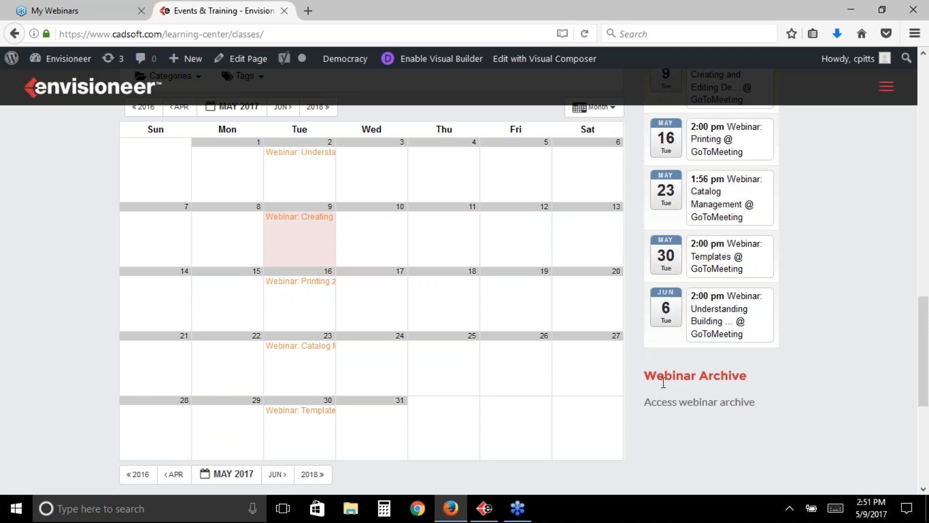
{"action": "left_click", "coordinate": [688, 410]}
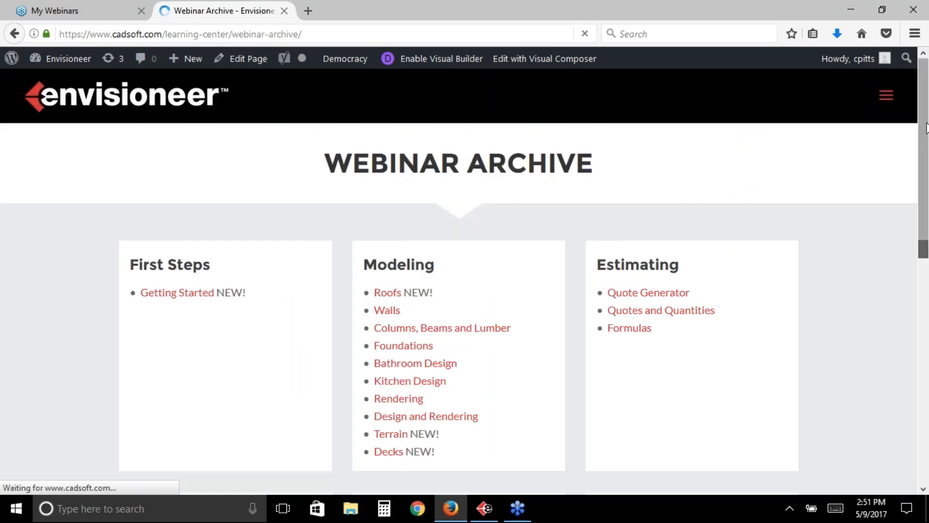
{"action": "left_click_drag", "start_coordinate": [927, 127], "coordinate": [926, 156]}
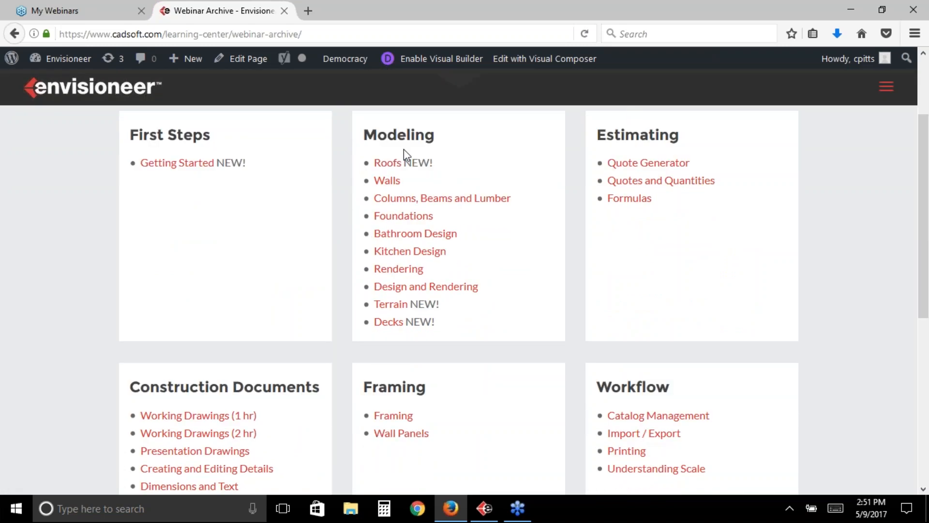